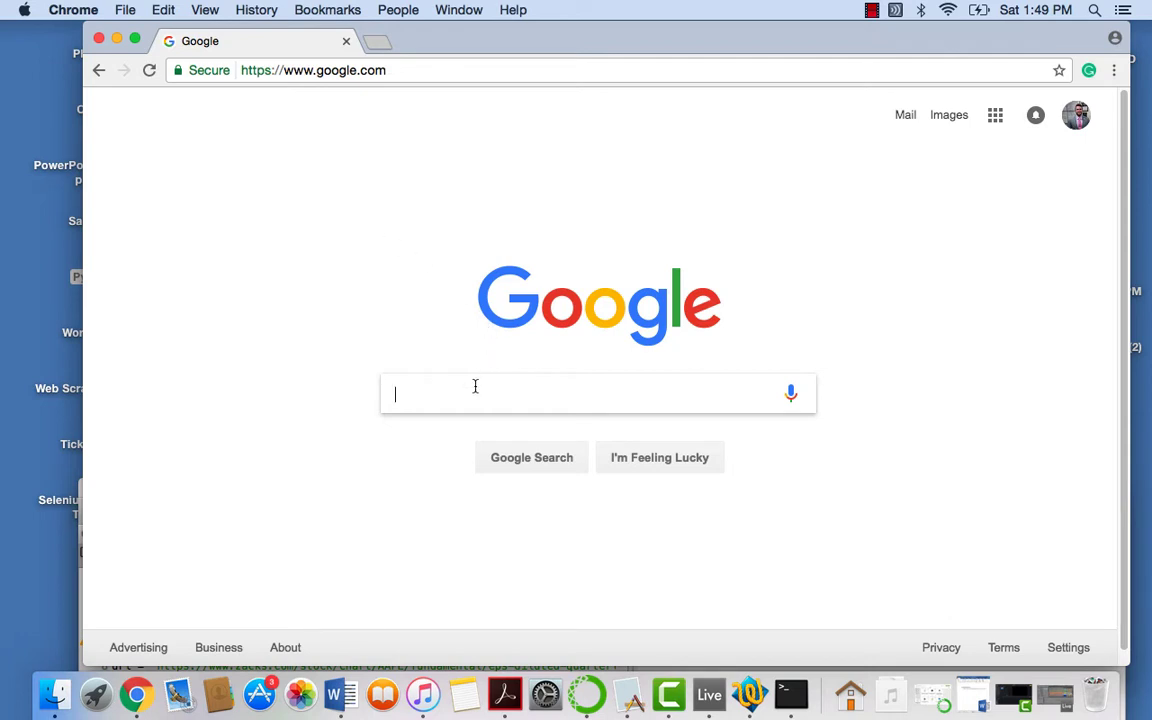
Search Google for "nba finals" and return to the Google home page
type("nba finals")
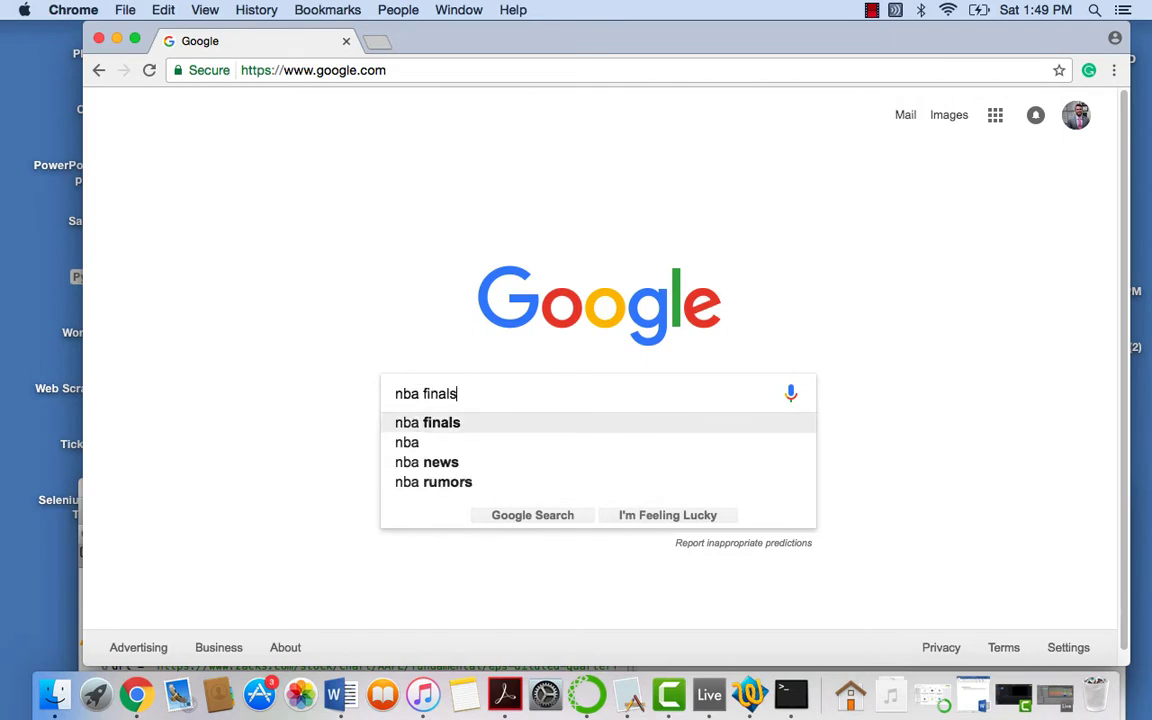
key("Return")
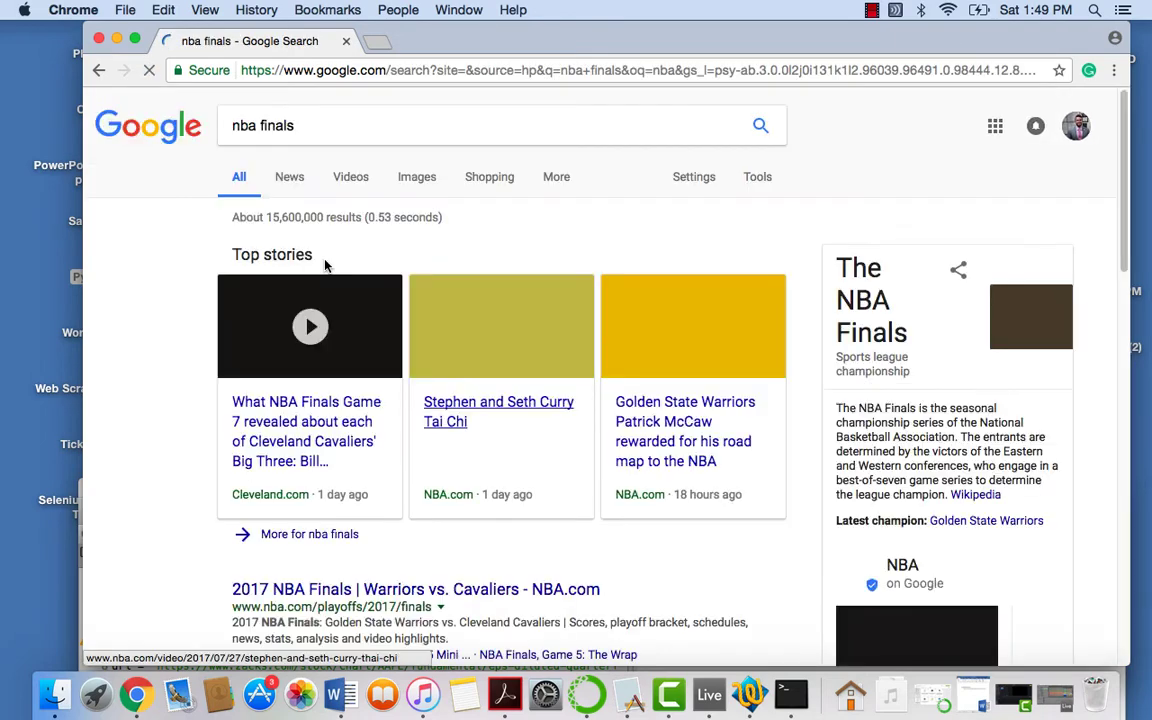
left_click(290, 133)
left_click(99, 71)
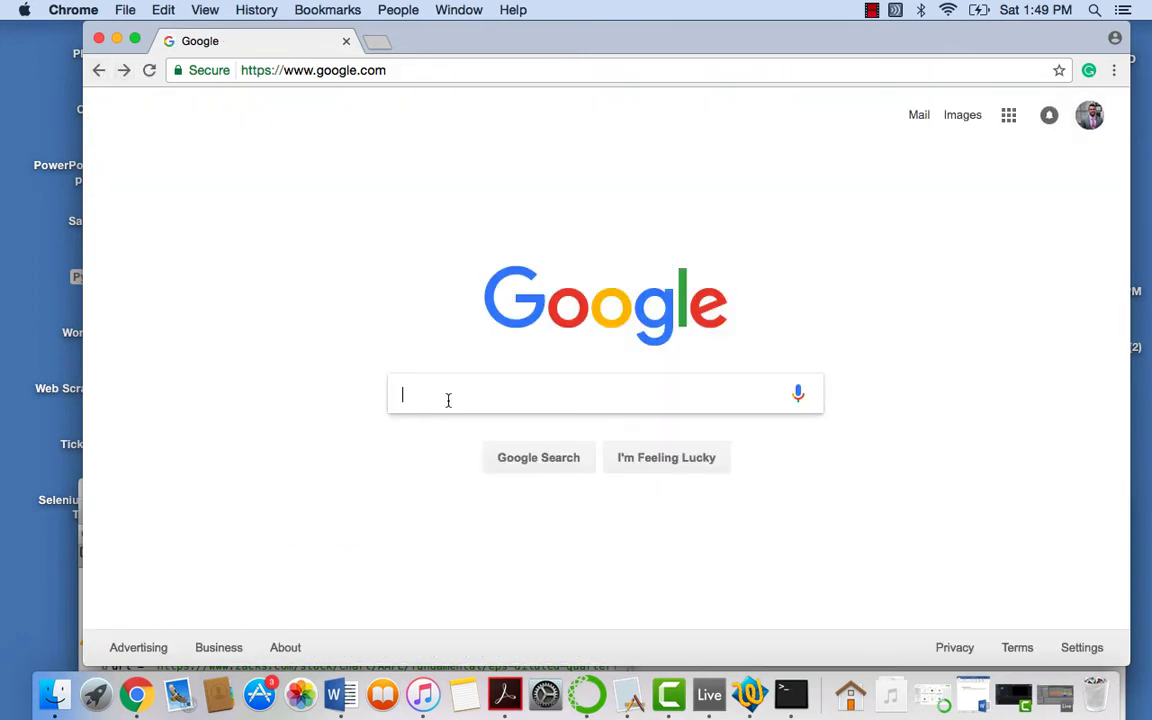
Enter NBA as the Google query, run the suggested "nba finals" search, and select the query text on the results page
type("N")
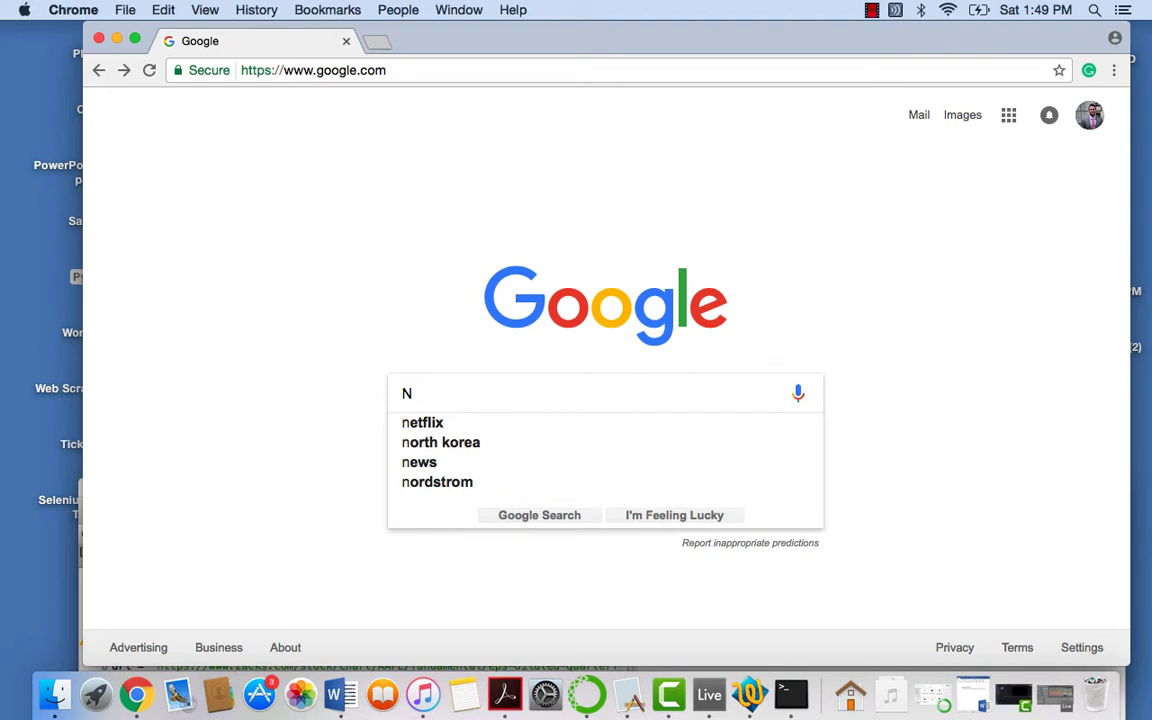
key("BackSpace")
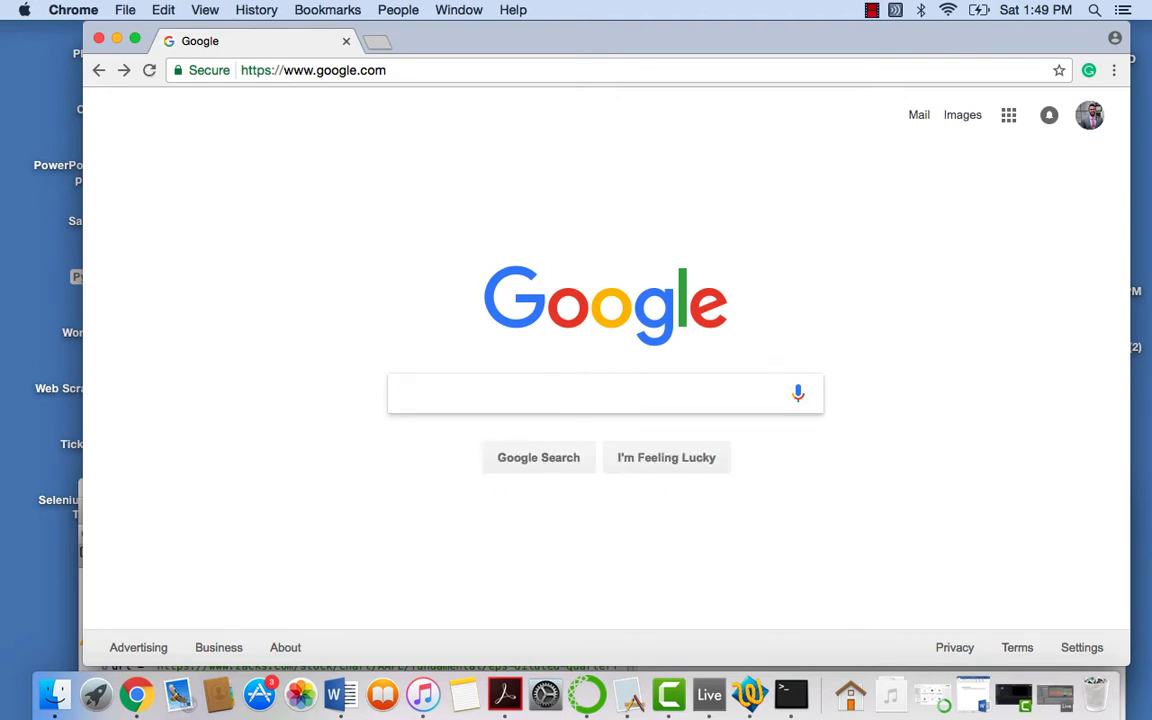
type("NBA")
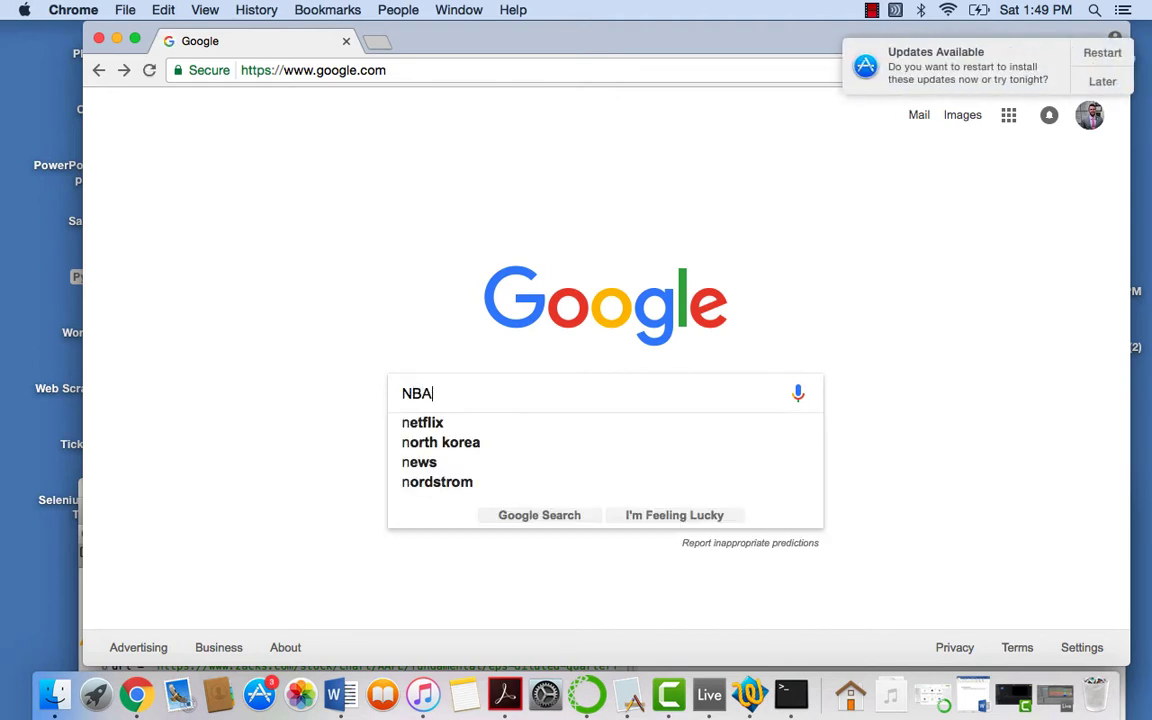
key("Down")
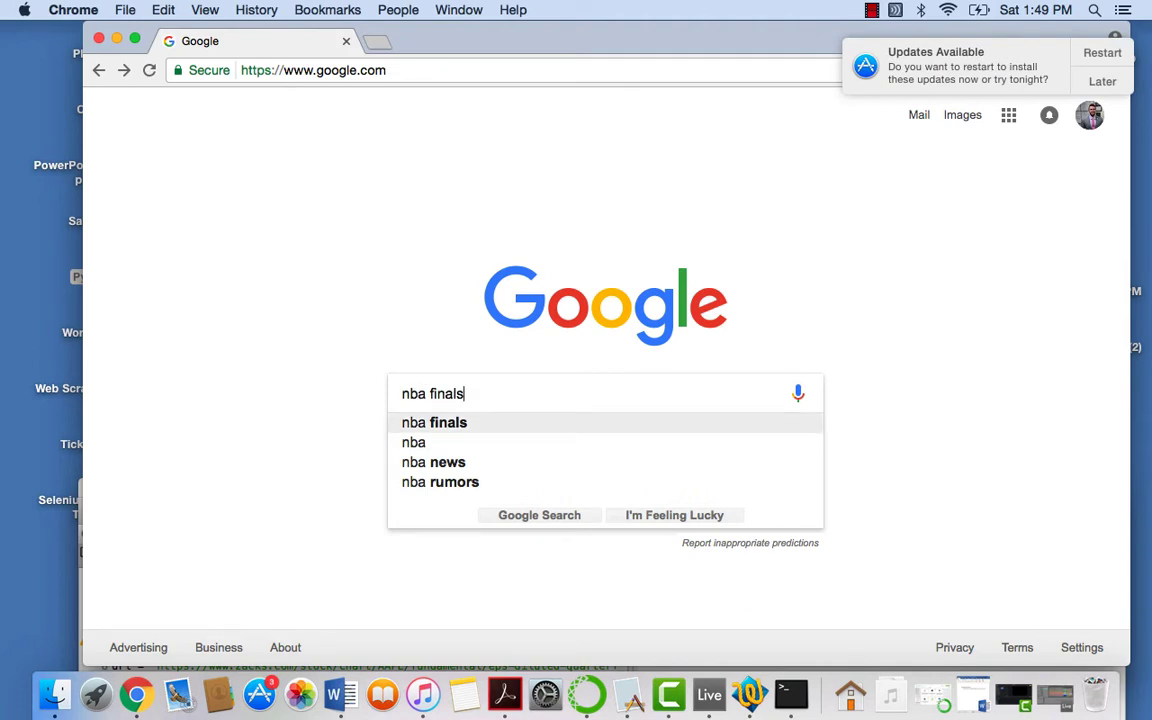
key("Return")
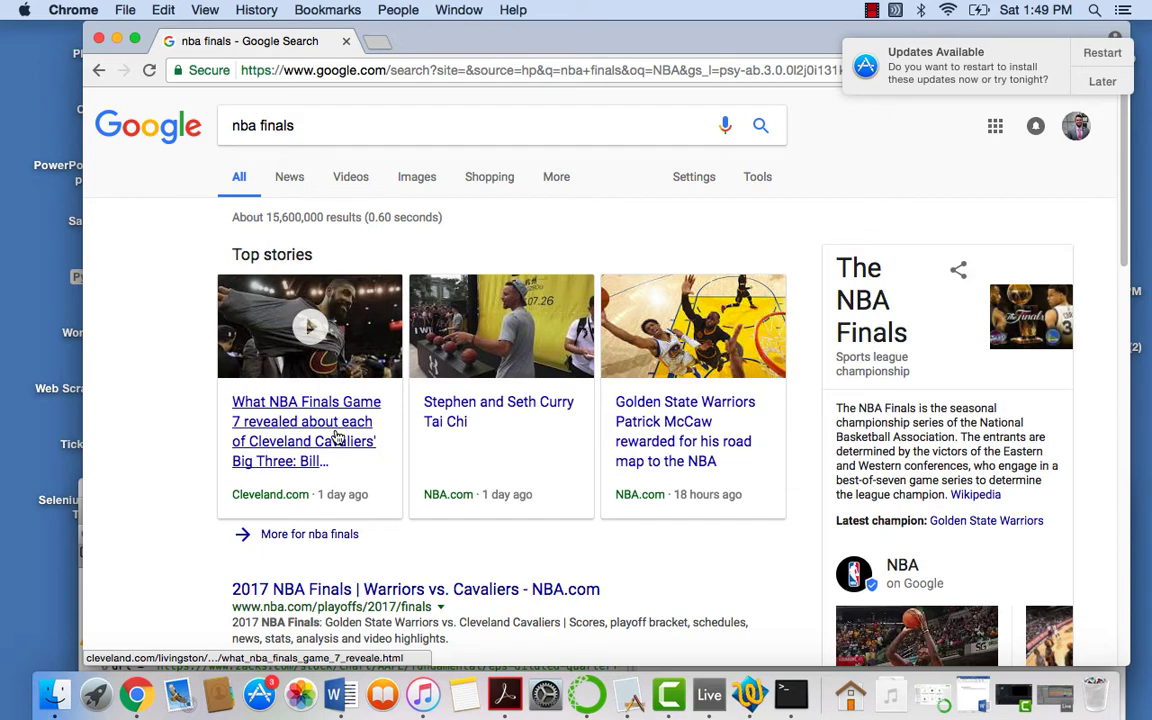
triple_click(484, 134)
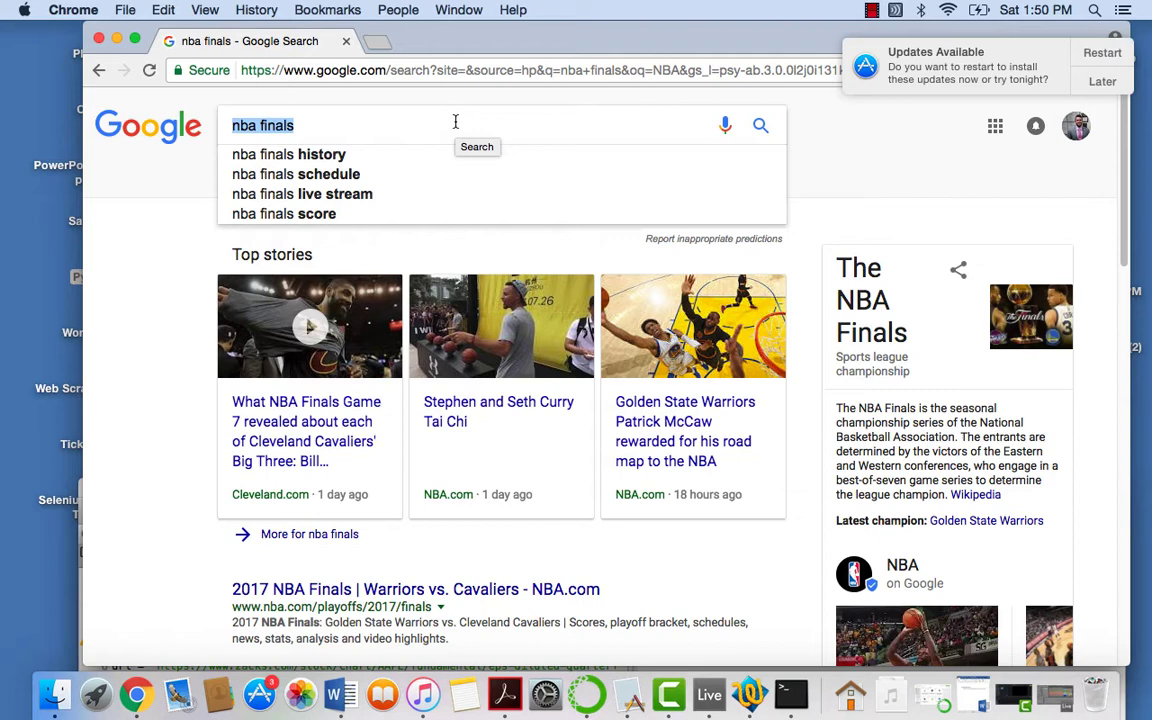
Open a Terminal window, lower the Chrome window so both are visible, and bring Terminal to the front
left_click_drag(468, 46, 441, 45)
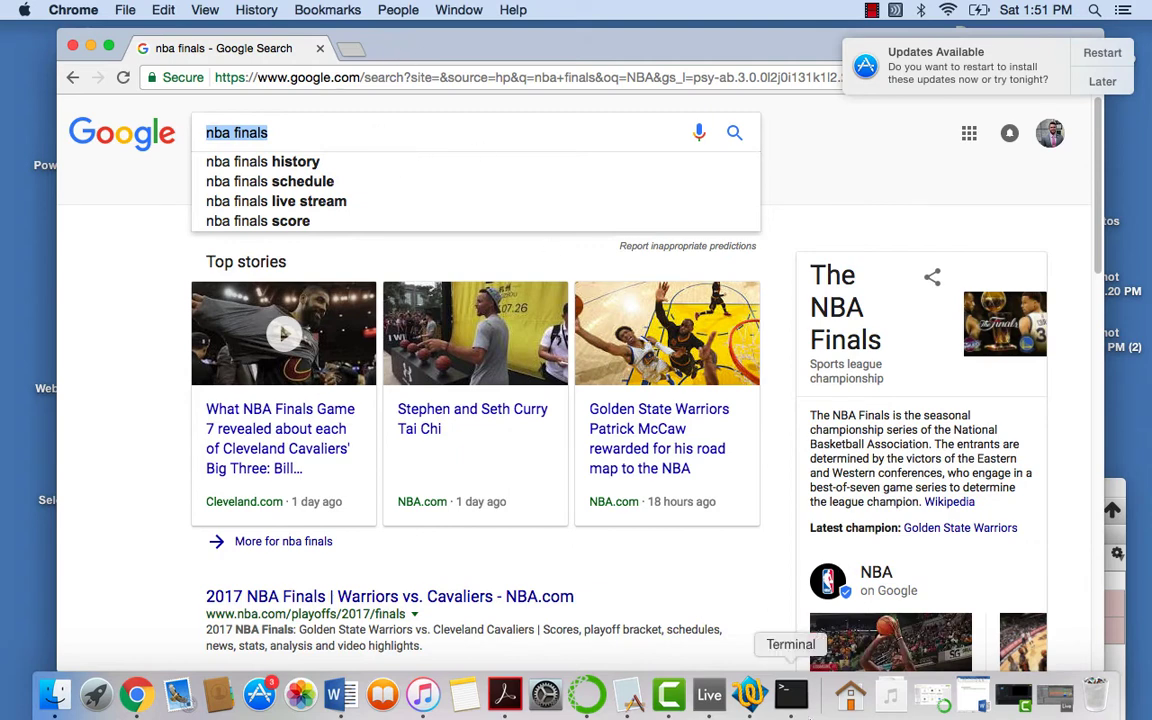
left_click(790, 693)
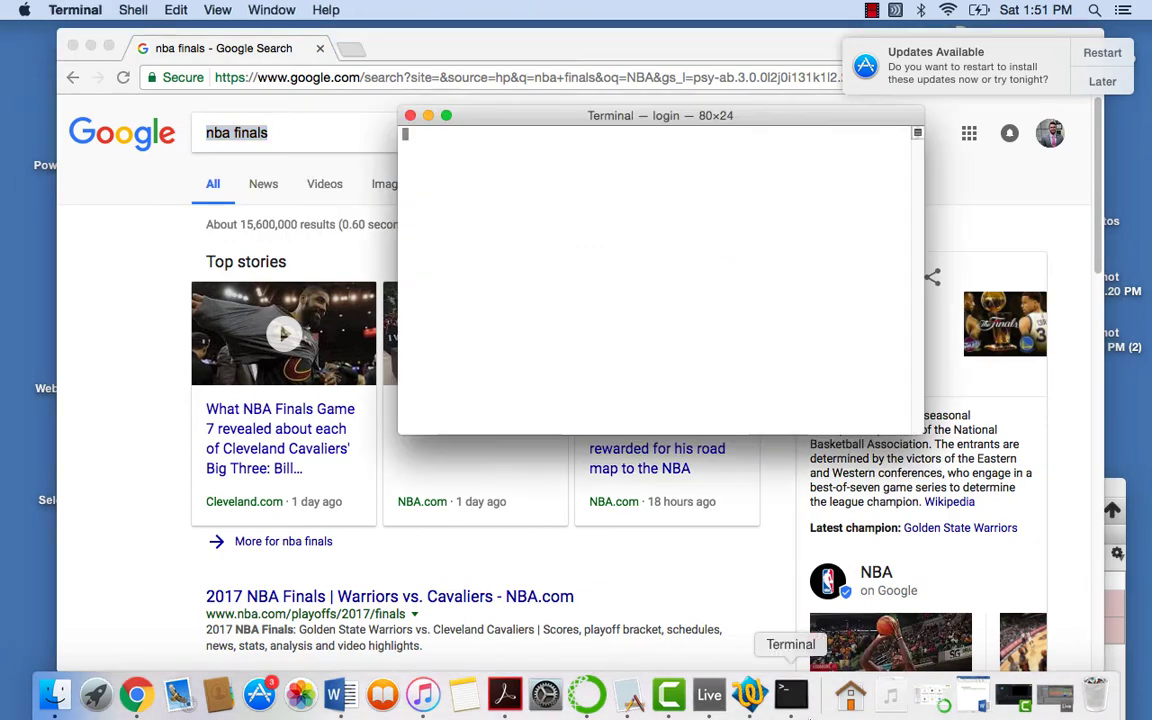
left_click(463, 50)
left_click_drag(463, 50, 450, 186)
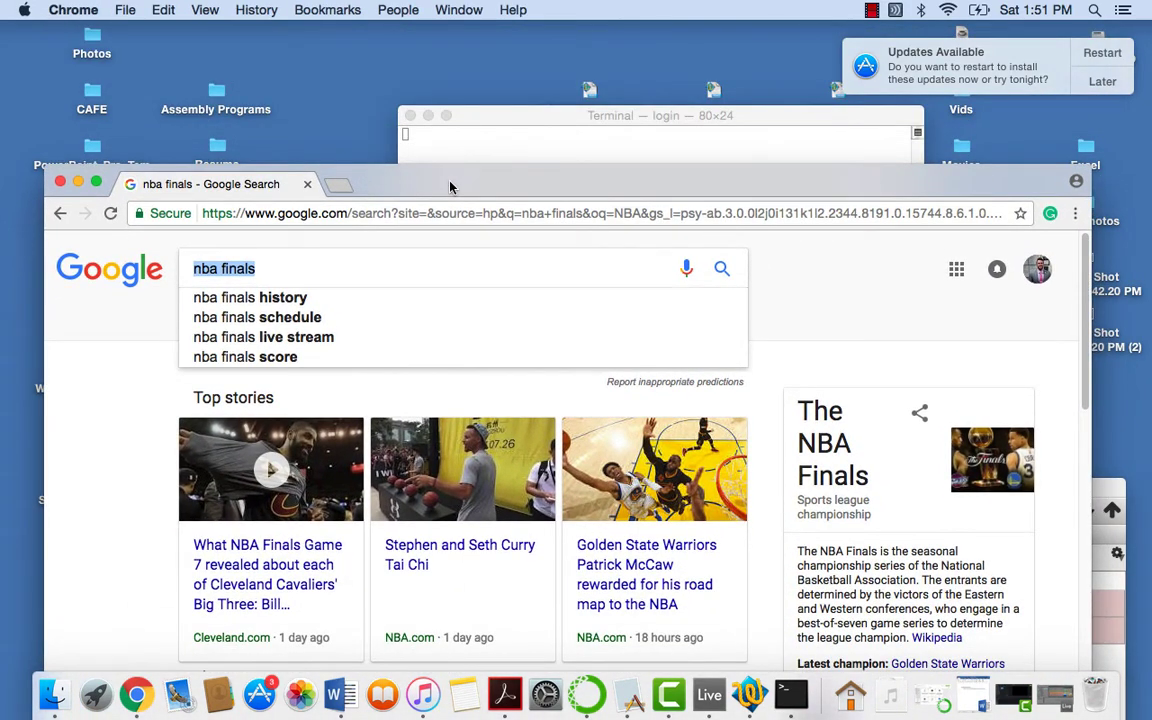
left_click(545, 118)
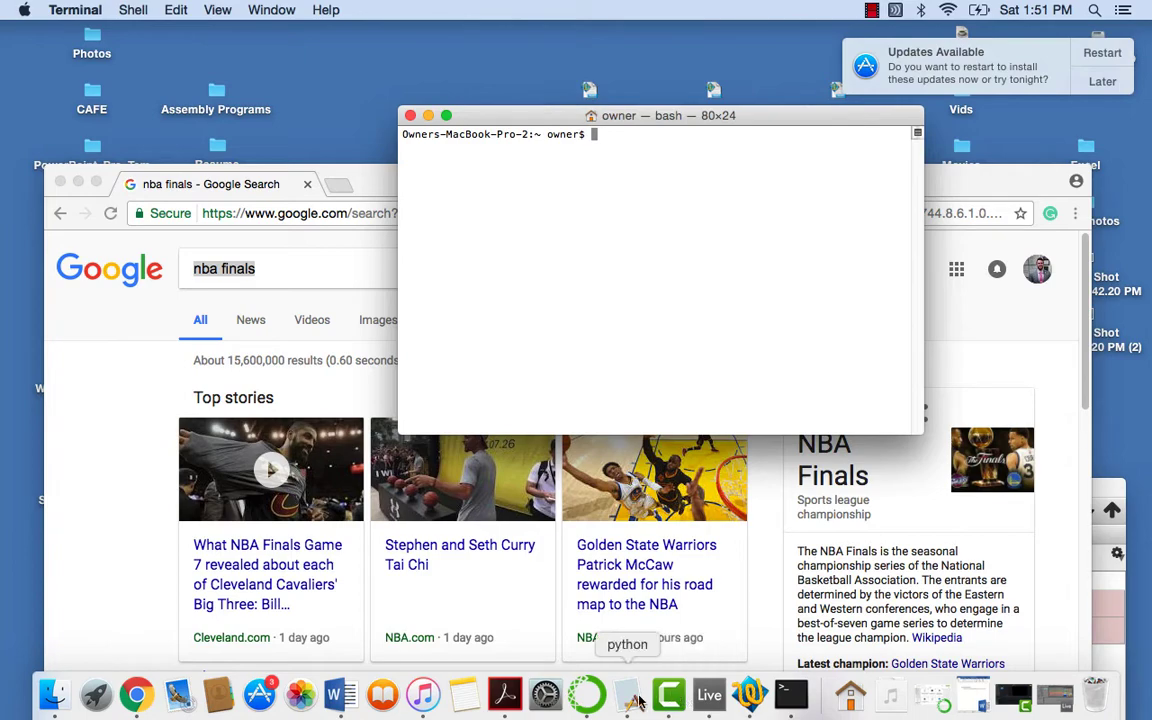
Switch to Anaconda Navigator to view its Home applications, and place its window below the Terminal title bar
left_click(586, 694)
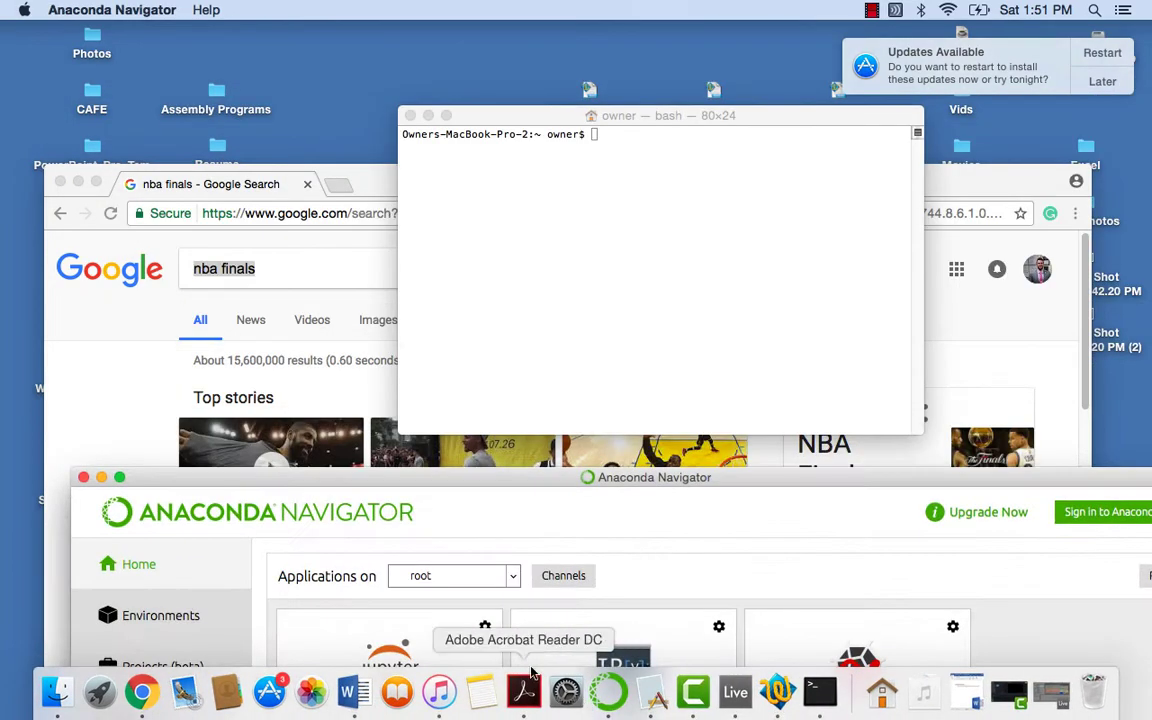
left_click_drag(441, 473, 404, 110)
double_click(405, 112)
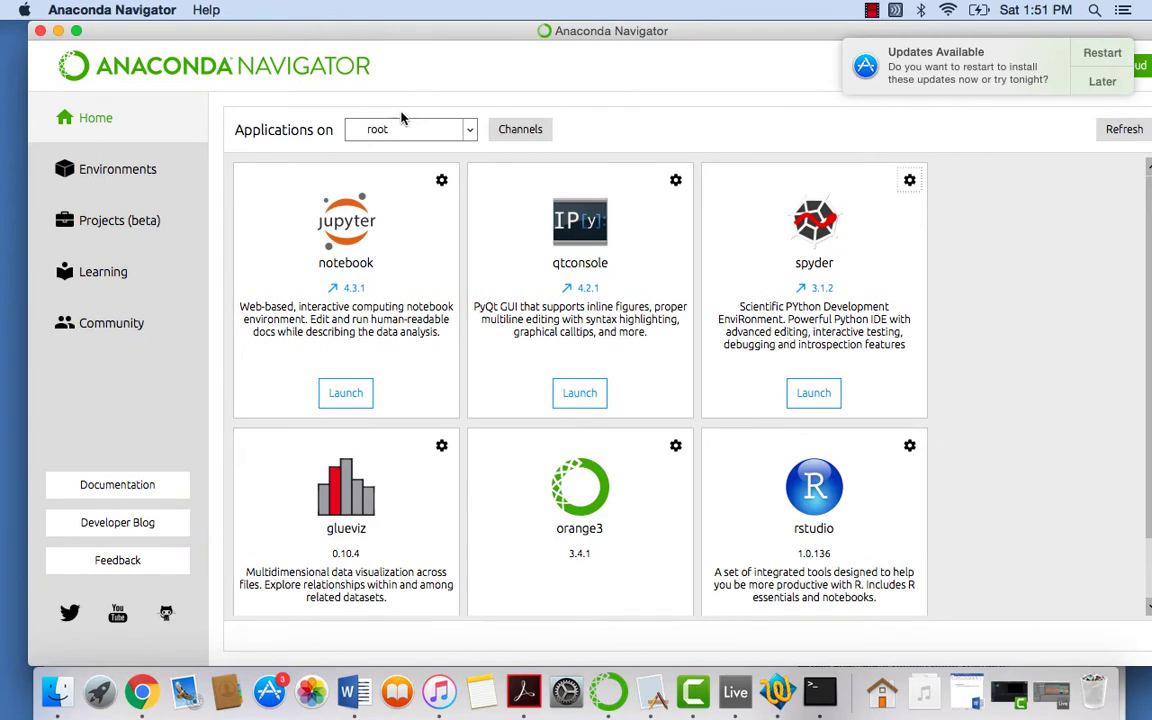
double_click(146, 36)
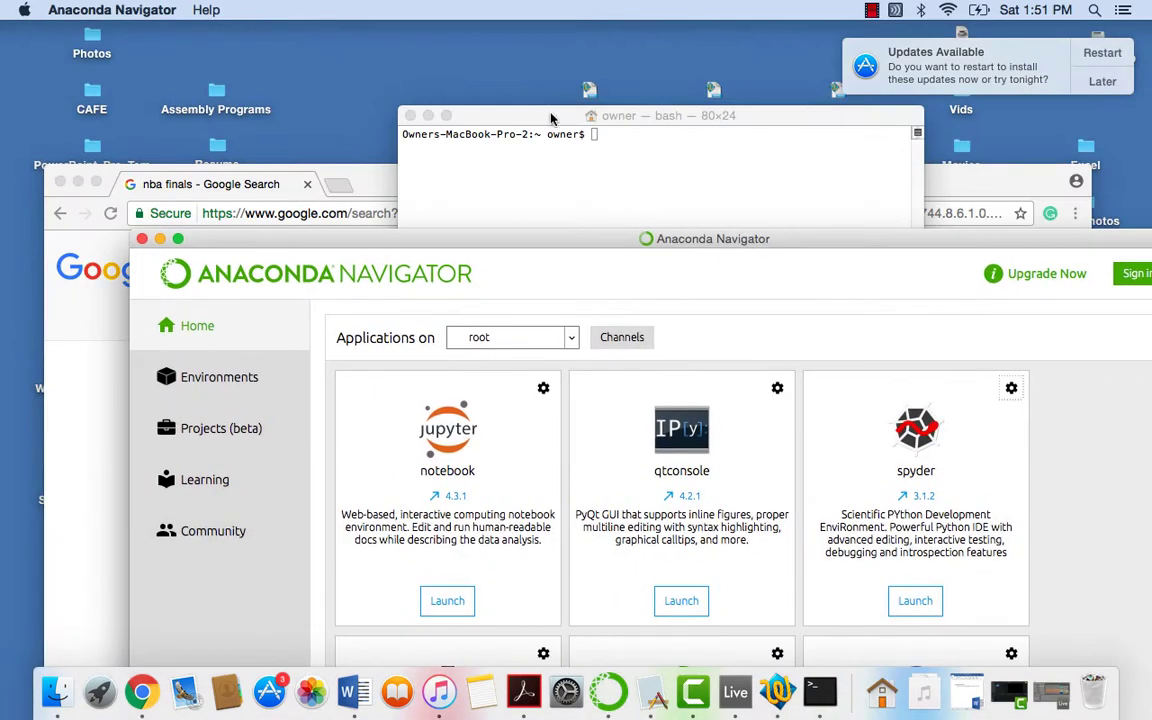
Switch to Terminal and enter the command pip install selenium at the prompt without running it
left_click(550, 118)
type("pip instal")
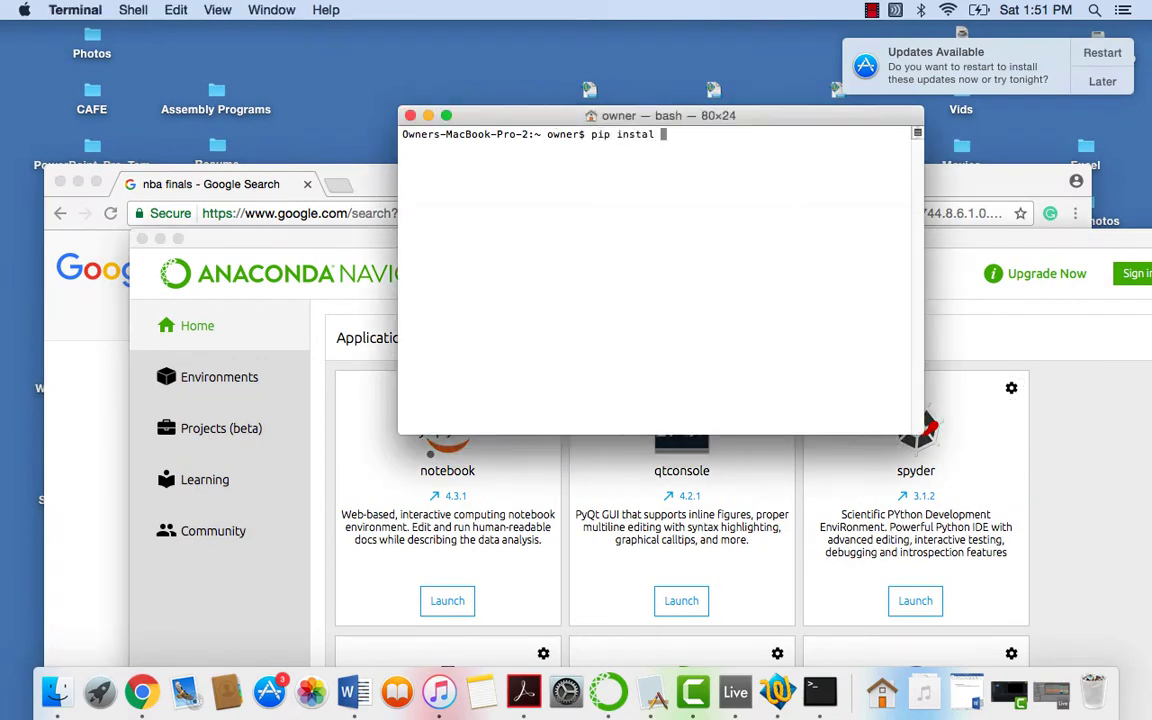
type("l selenium")
Switch to Chrome and search Google for "get pip.py"
left_click(336, 164)
type("gte")
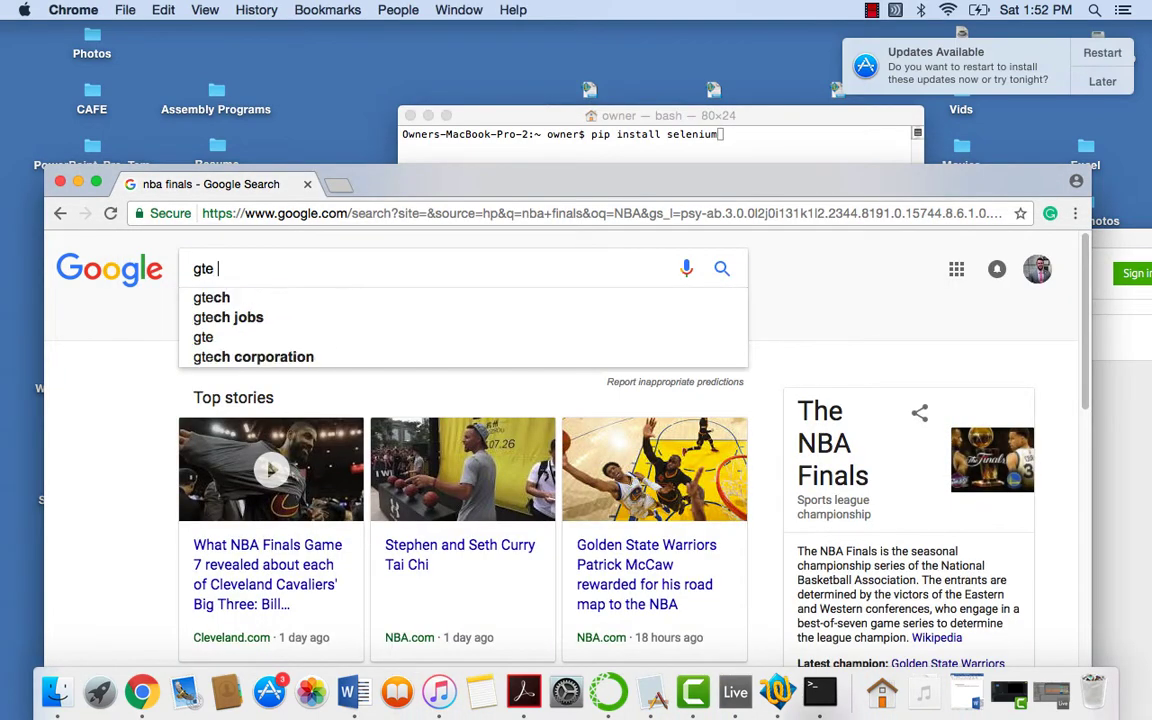
key("BackSpace")
key("BackSpace")
type("et")
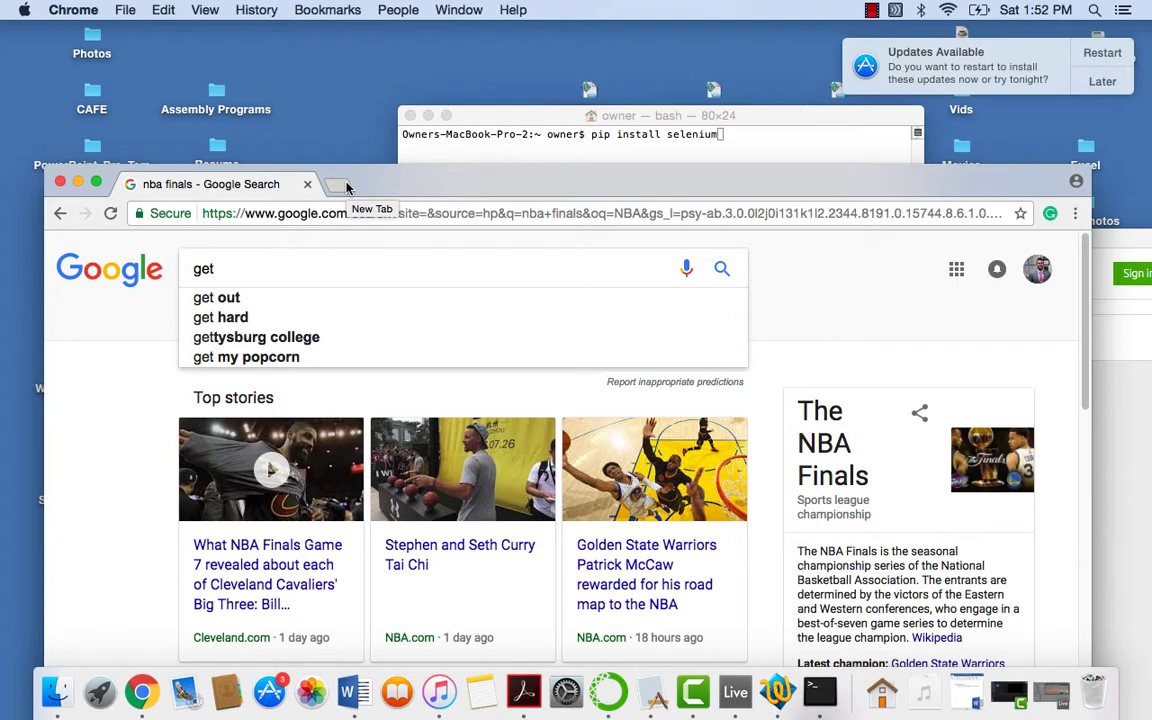
type("pip")
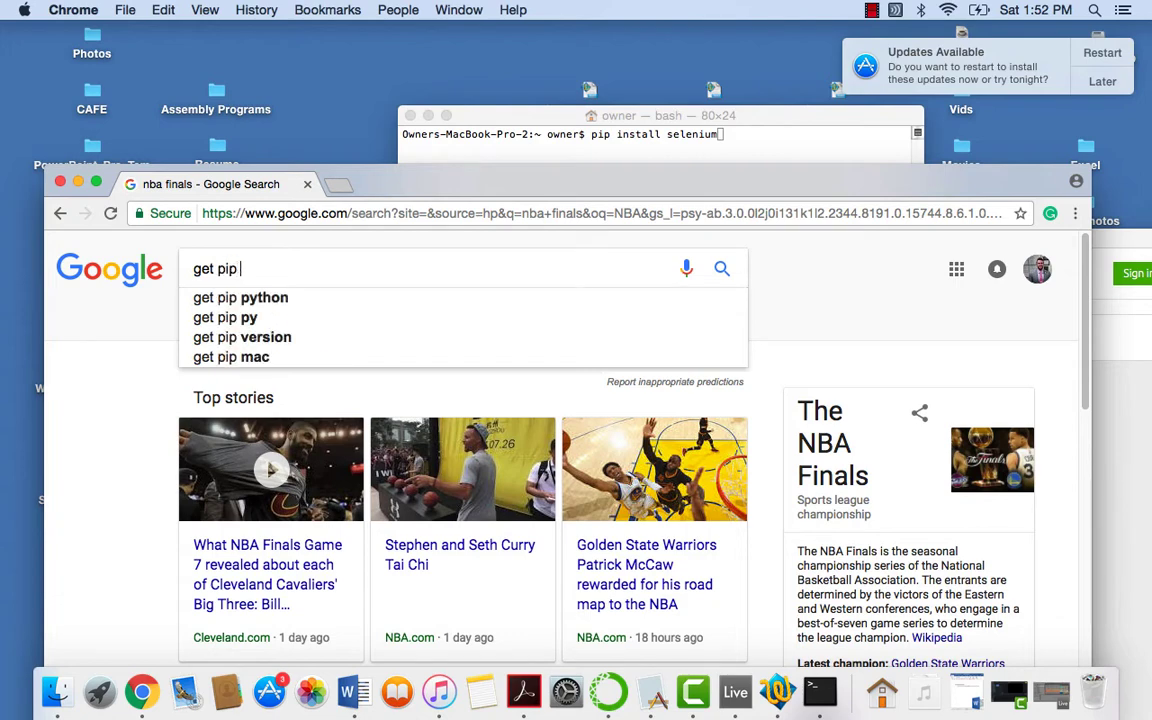
key("BackSpace")
type(".py")
key("Return")
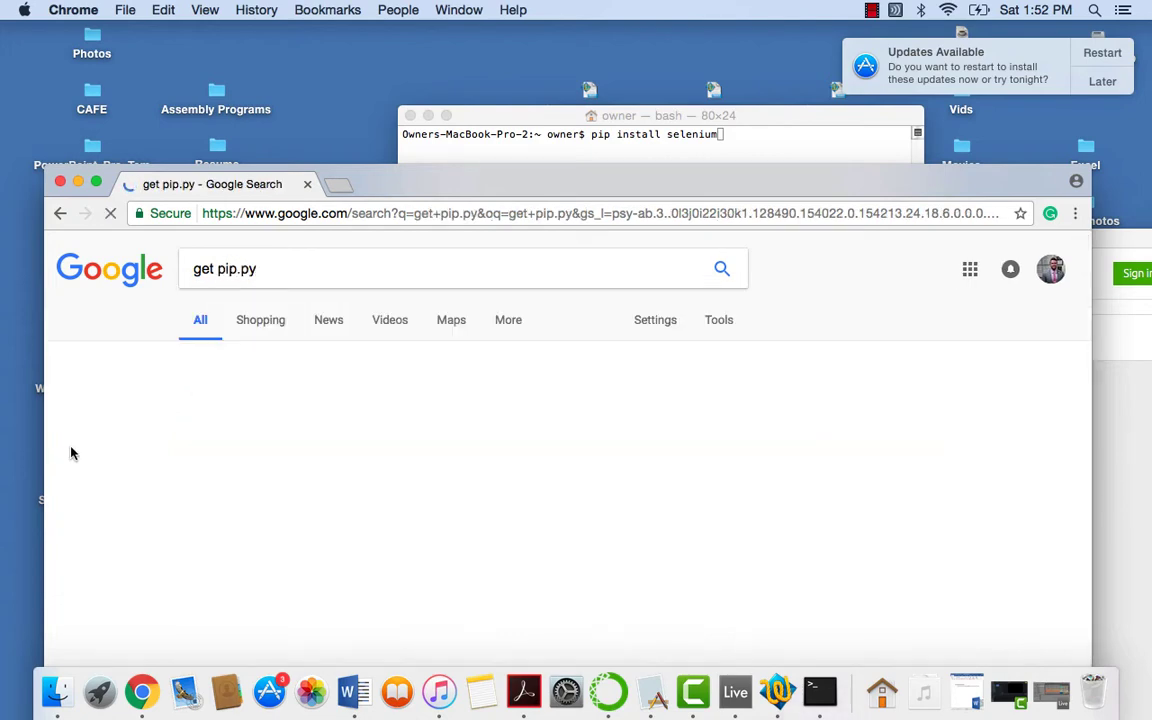
Find the get-pip.py result from bootstrap.pypa.io, view its link options including Save Link As, and dismiss them
scroll(180, 420, "down", 4)
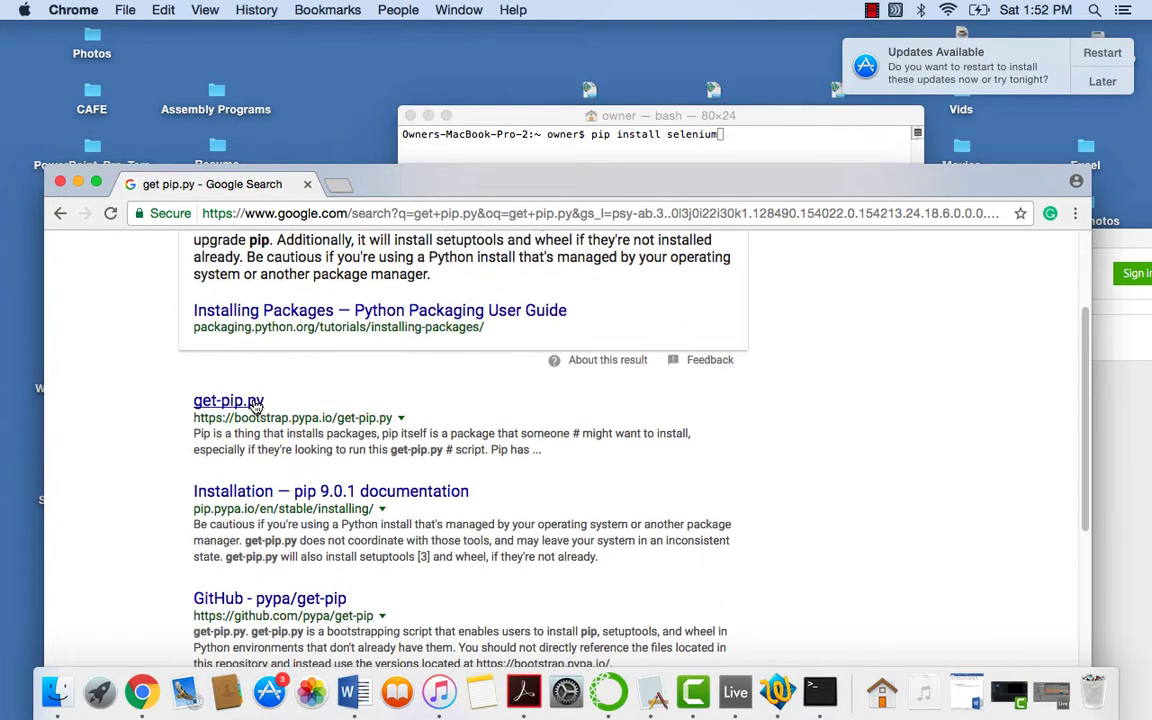
right_click(255, 403)
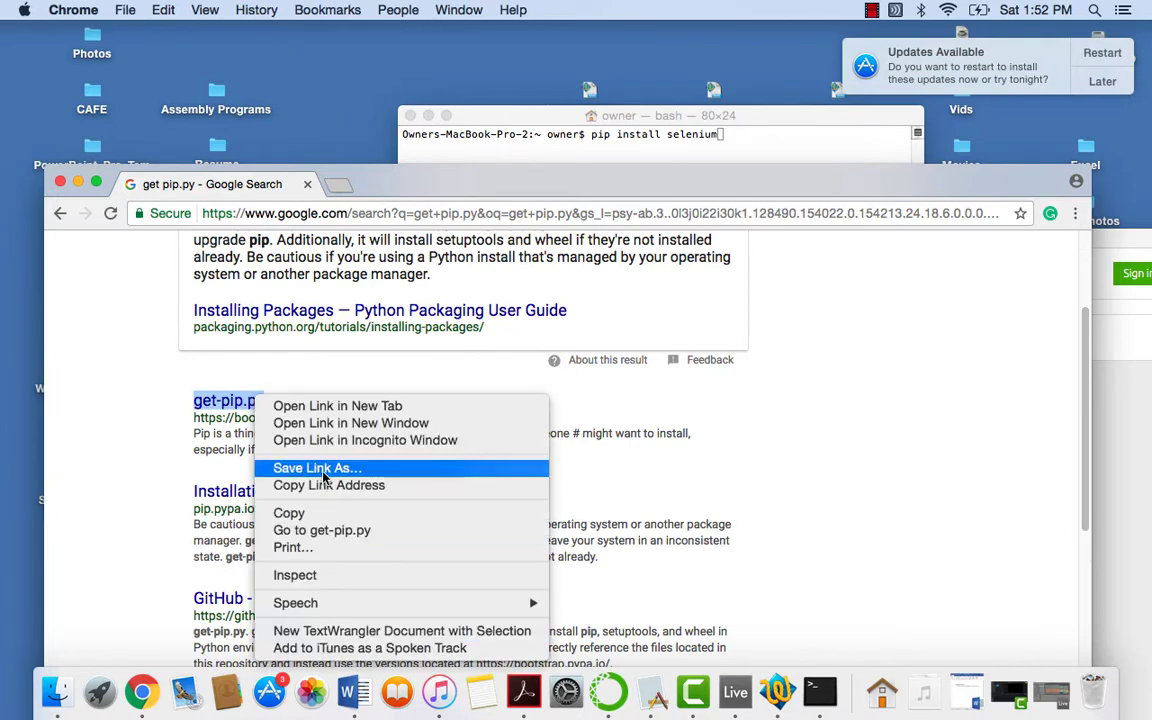
left_click(648, 378)
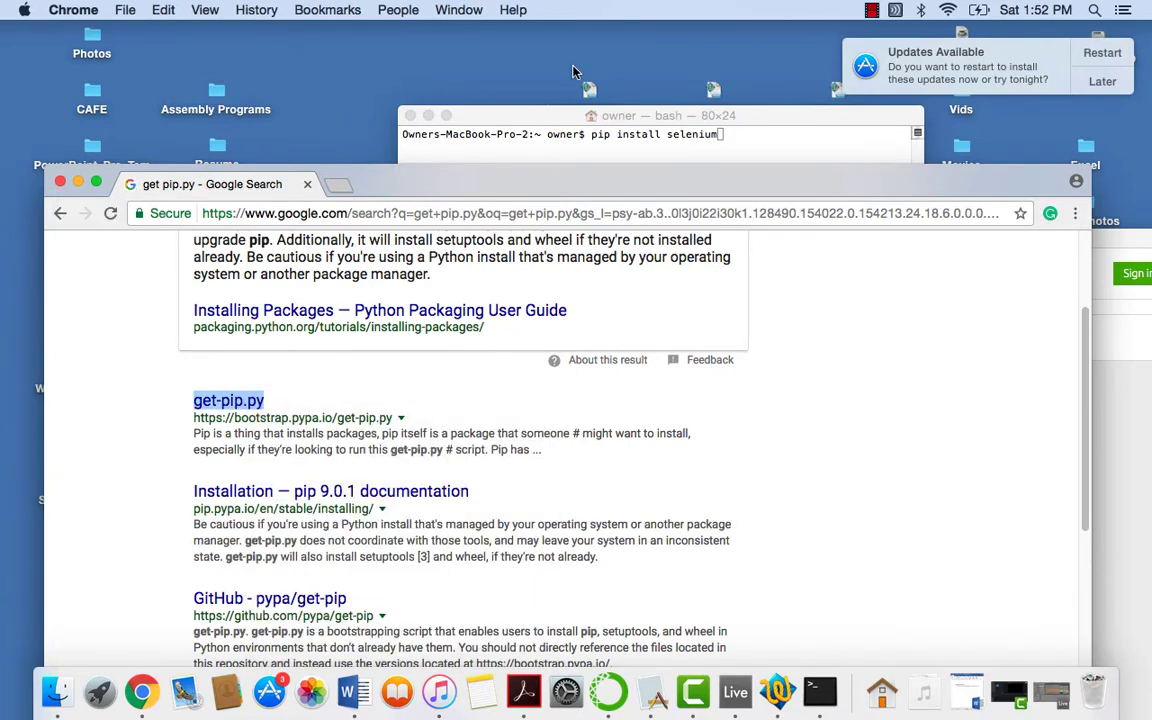
Switch to Terminal and clear the unexecuted pip install selenium command from the prompt
left_click(538, 118)
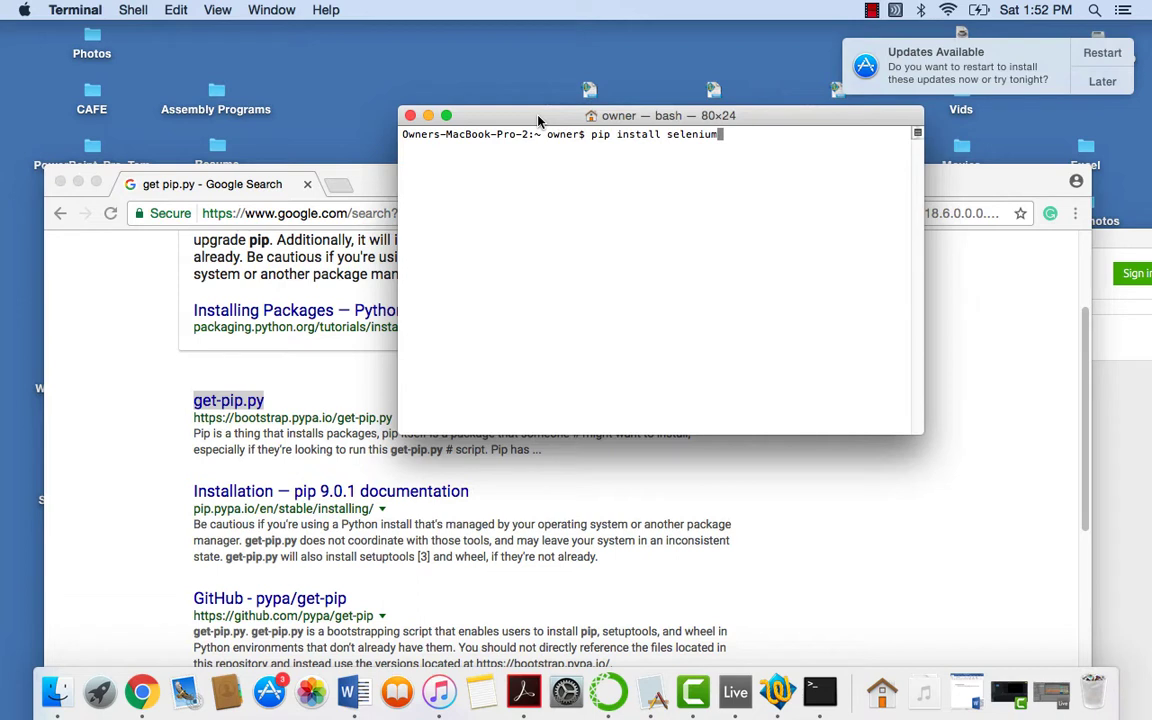
key("BackSpace")
key("BackSpace")
key("BackSpace")
key("BackSpace")
key("BackSpace")
key("BackSpace")
key("BackSpace")
key("BackSpace")
key("BackSpace")
key("BackSpace")
key("BackSpace")
key("BackSpace")
key("BackSpace")
key("BackSpace")
key("BackSpace")
key("BackSpace")
key("BackSpace")
key("BackSpace")
key("BackSpace")
key("BackSpace")
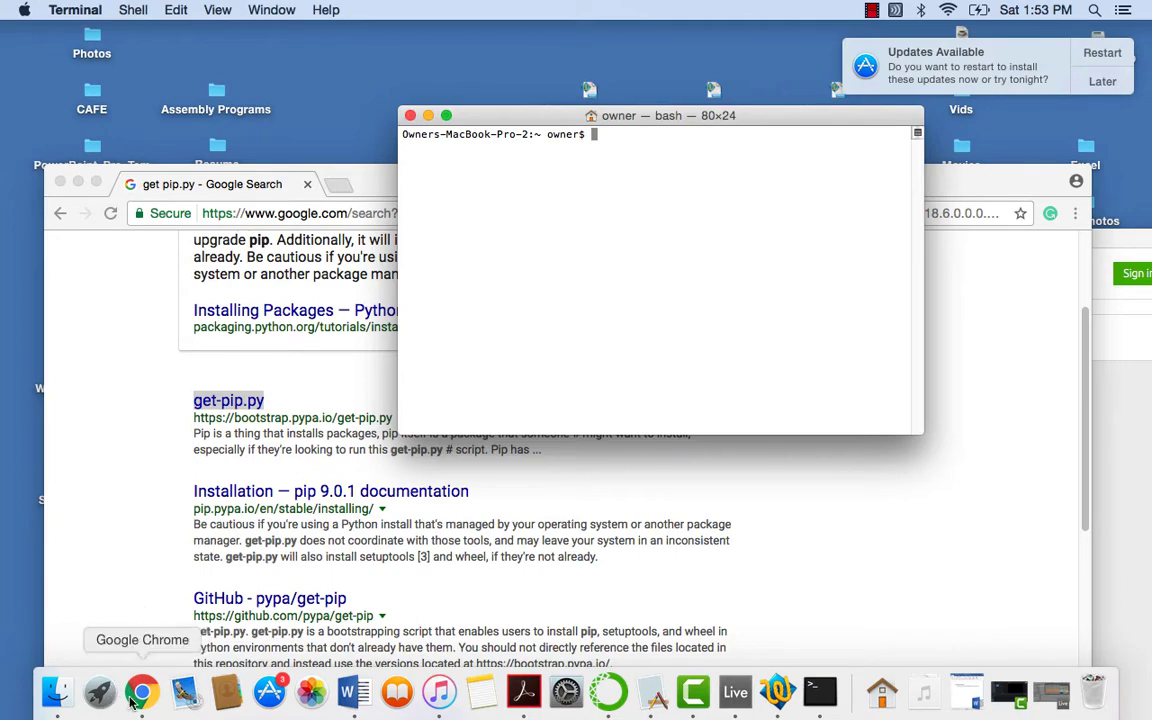
Switch to Chrome, raise its window to the upper edge of the desktop, and select the "get pip.py" query text
left_click(110, 280)
left_click_drag(425, 180, 446, 69)
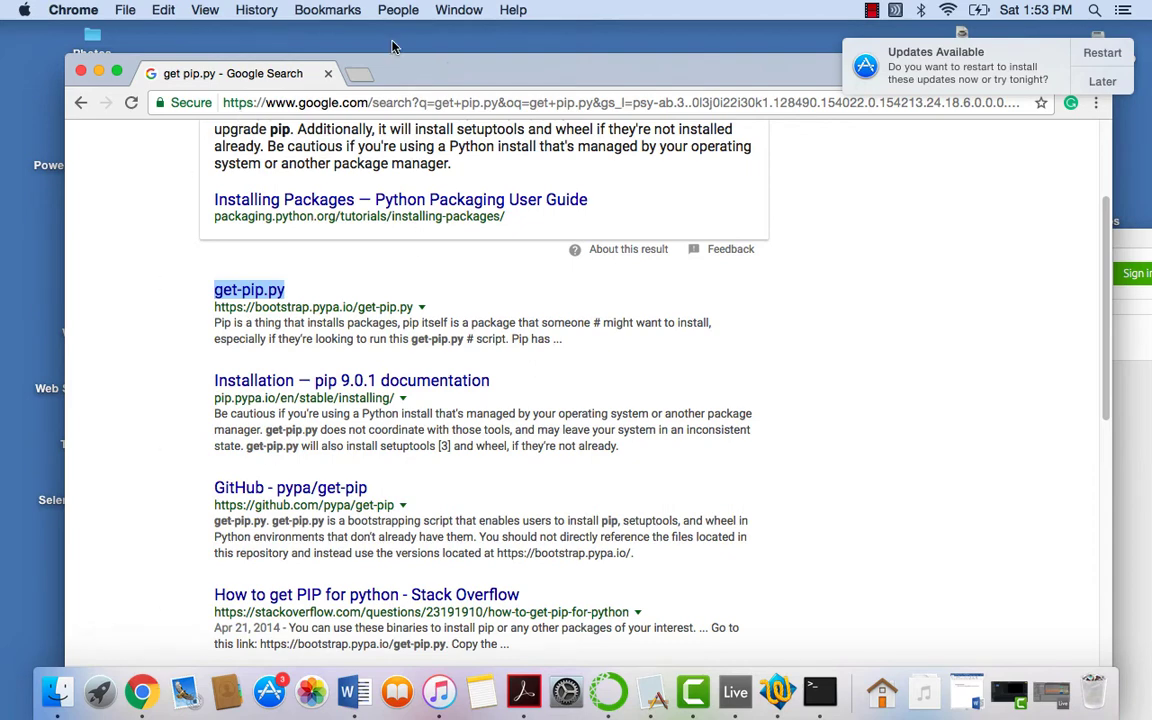
left_click_drag(439, 69, 461, 36)
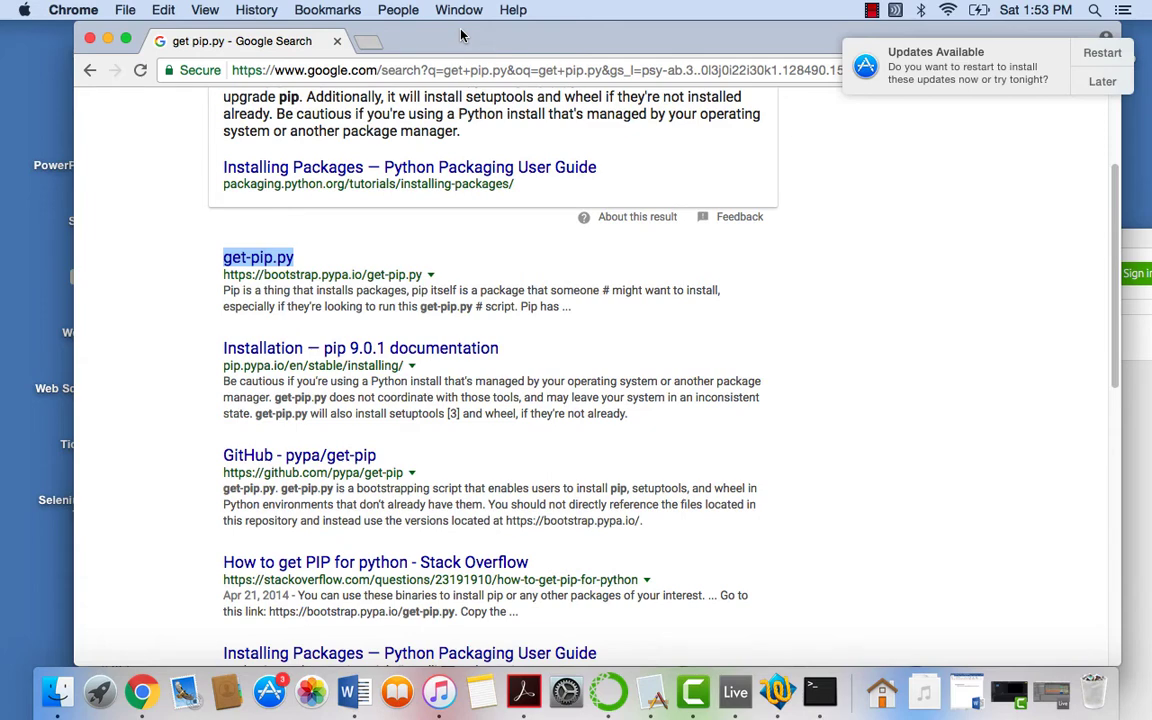
scroll(437, 244, "up", 5)
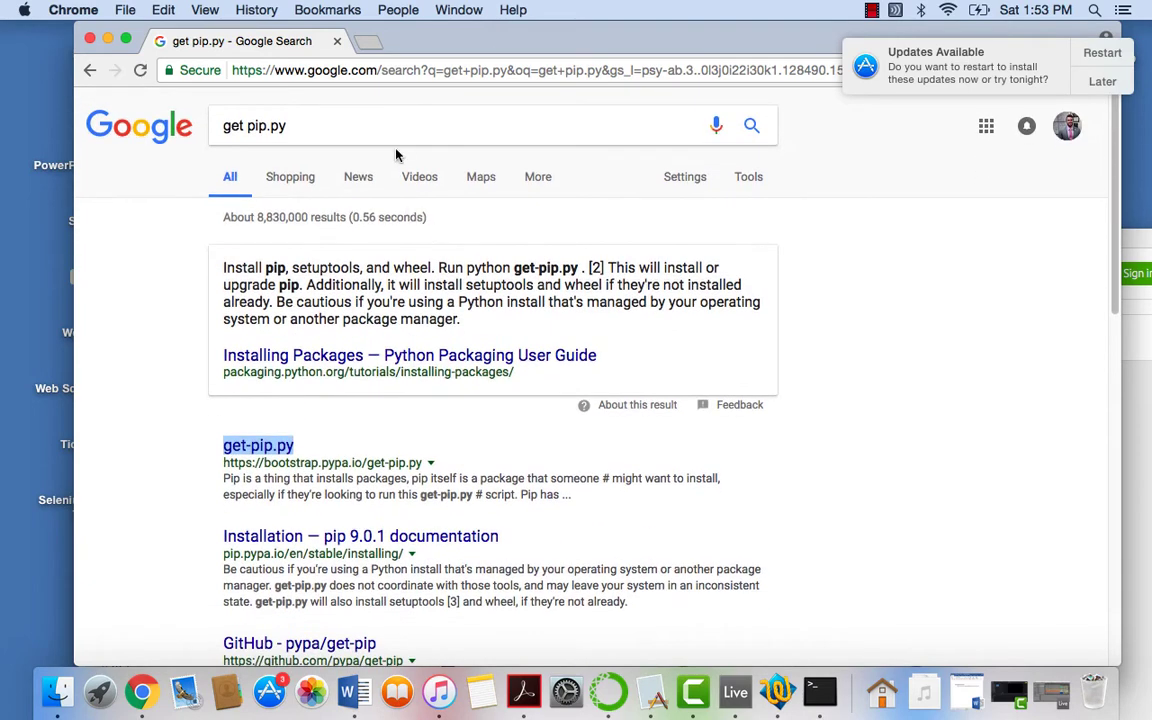
left_click(373, 112)
key("super+a")
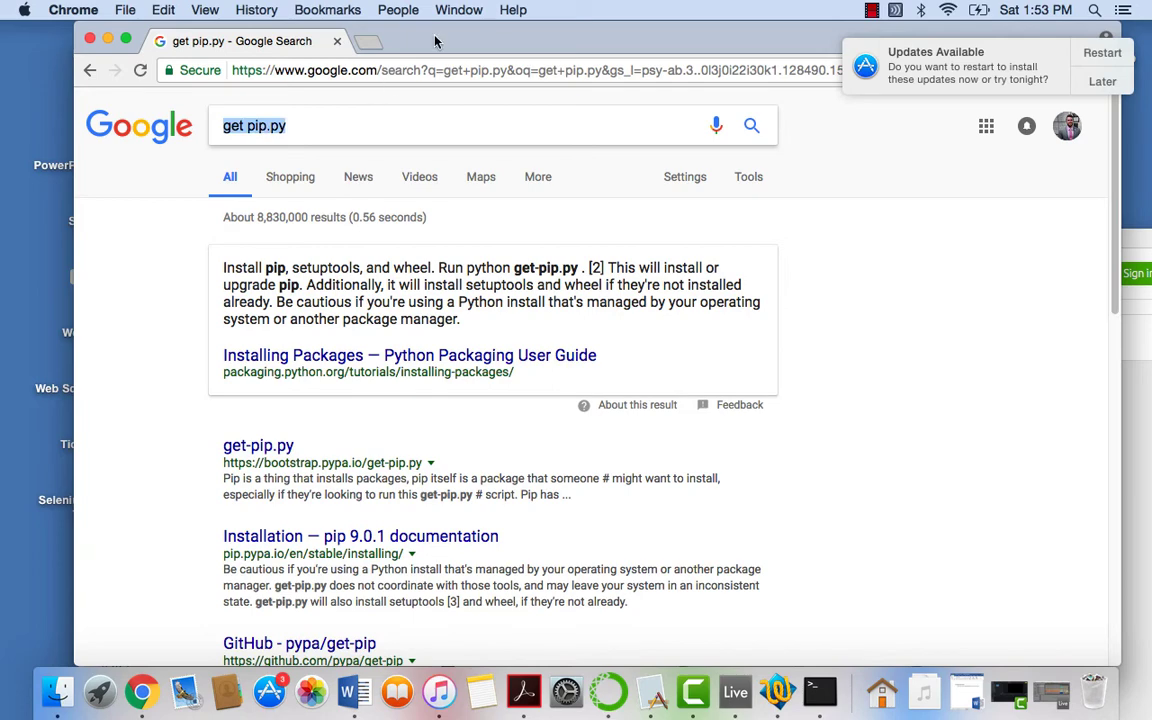
Move the Chrome window off the desktop icons and open the Drivers folder inside Python > Web Scraping in Finder
left_click_drag(393, 32, 585, 255)
double_click(90, 262)
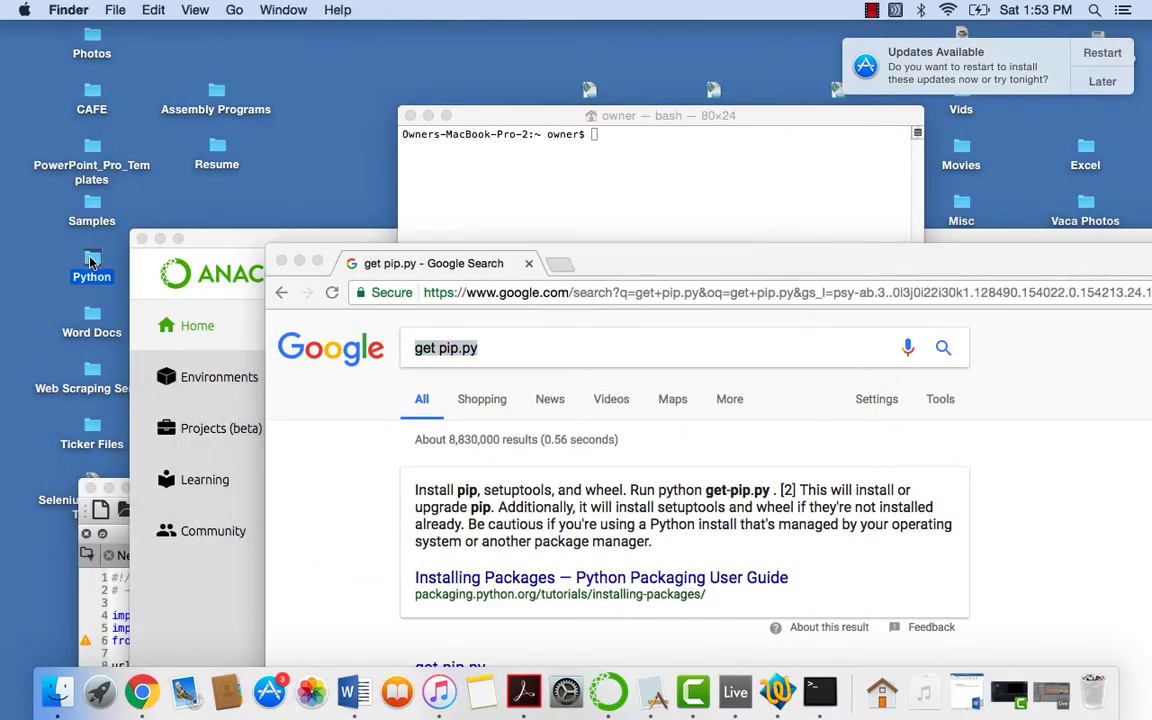
left_click(258, 184)
double_click(258, 186)
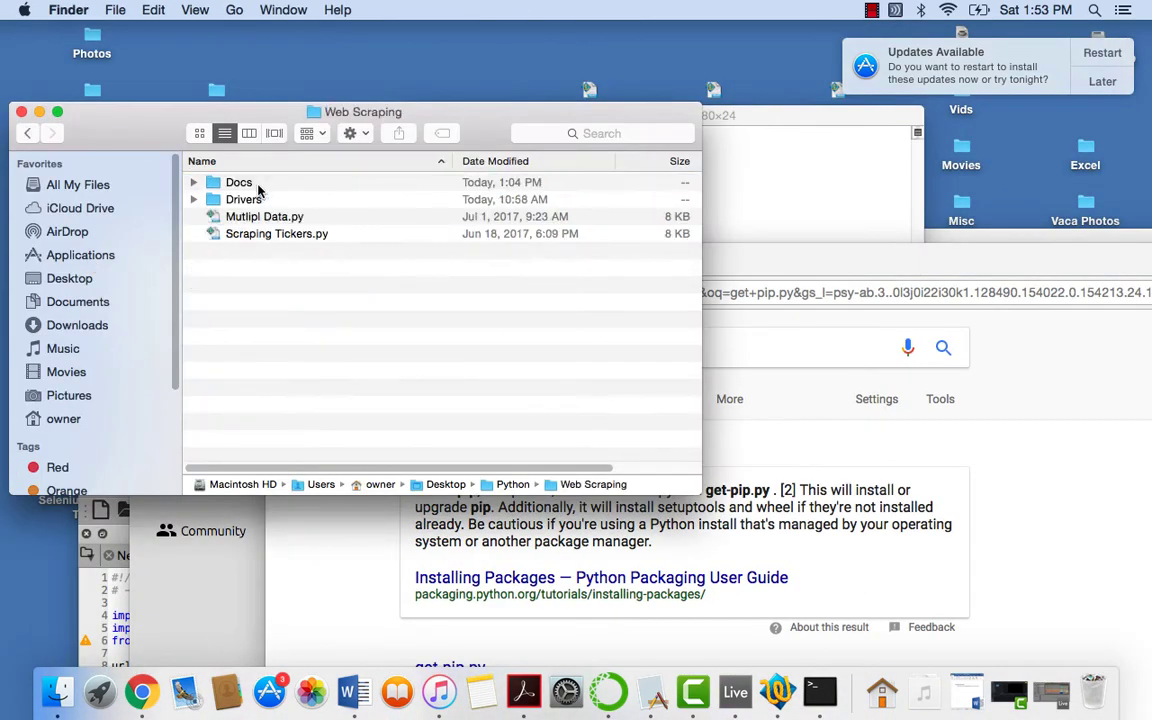
double_click(240, 199)
Highlight the chromedriver, geckodriver and phantomjs files one after another in the Drivers folder
left_click(251, 185)
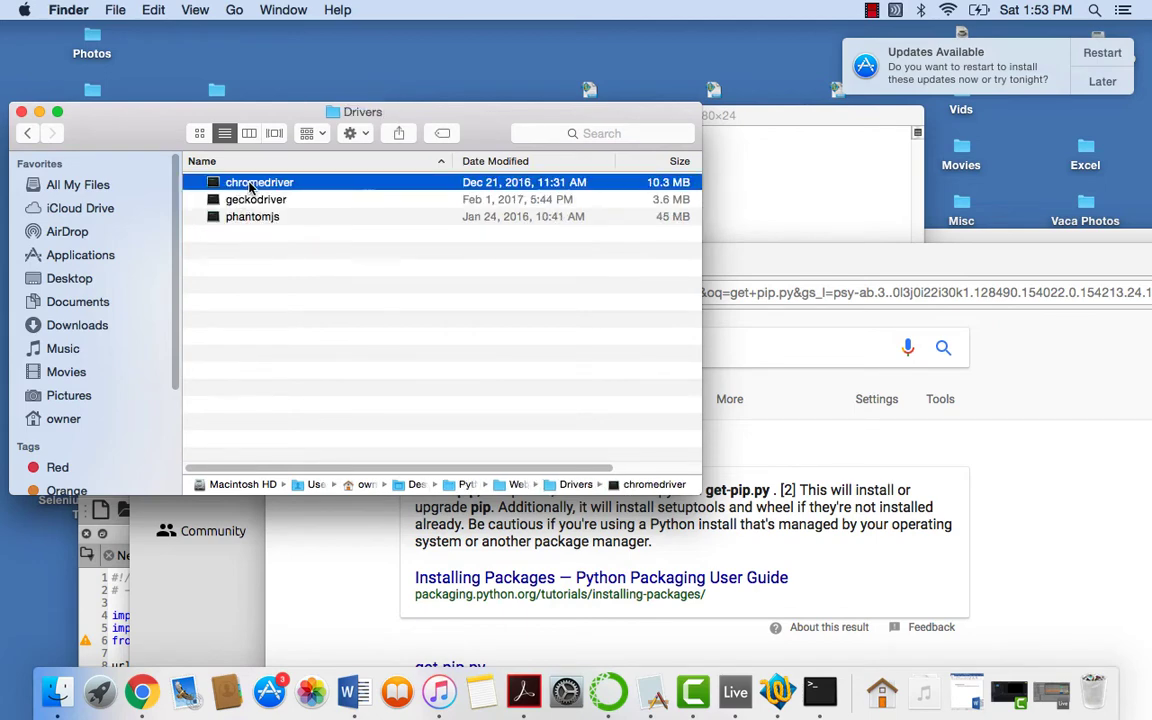
key("Down")
key("Up")
key("Down")
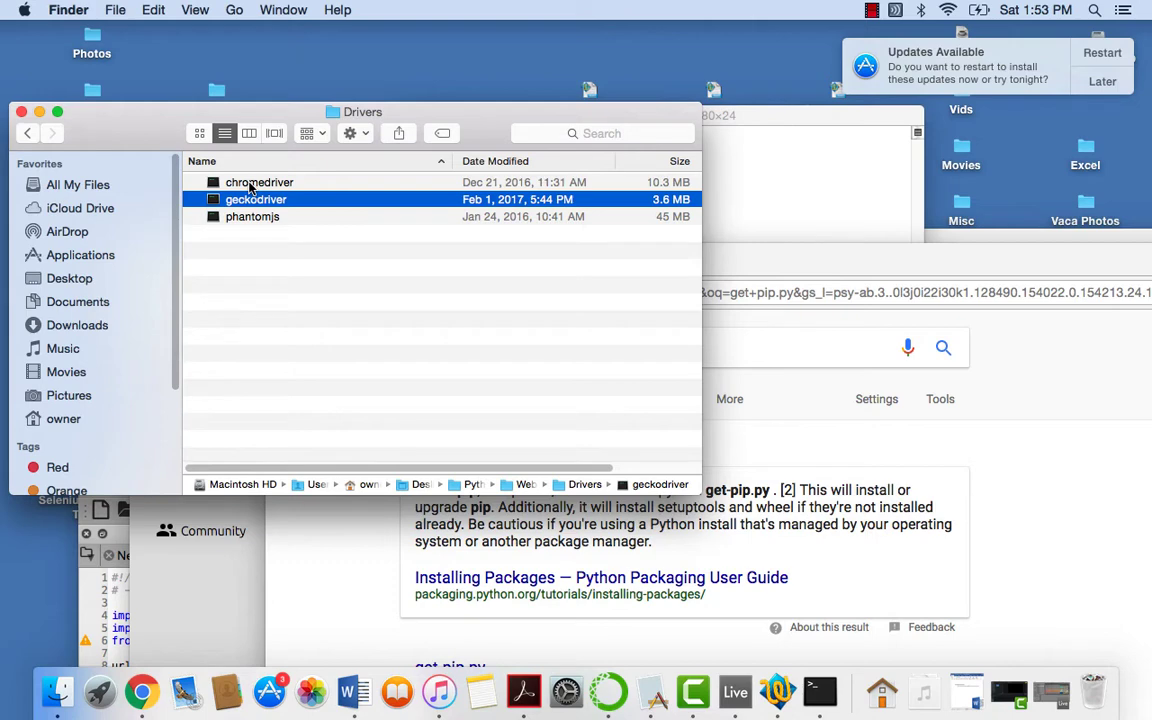
key("Down")
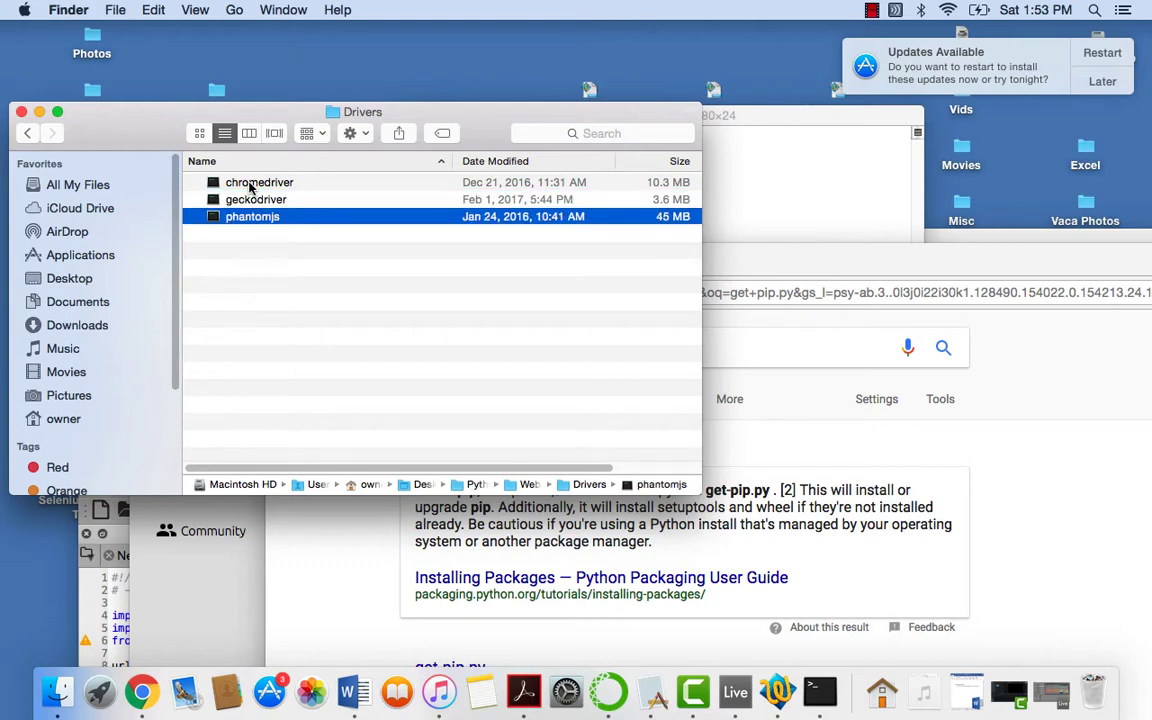
Close the Drivers folder, search Google for "chrome driver download", and open the ChromeDriver 2.31 file index from its Downloads page
left_click(21, 111)
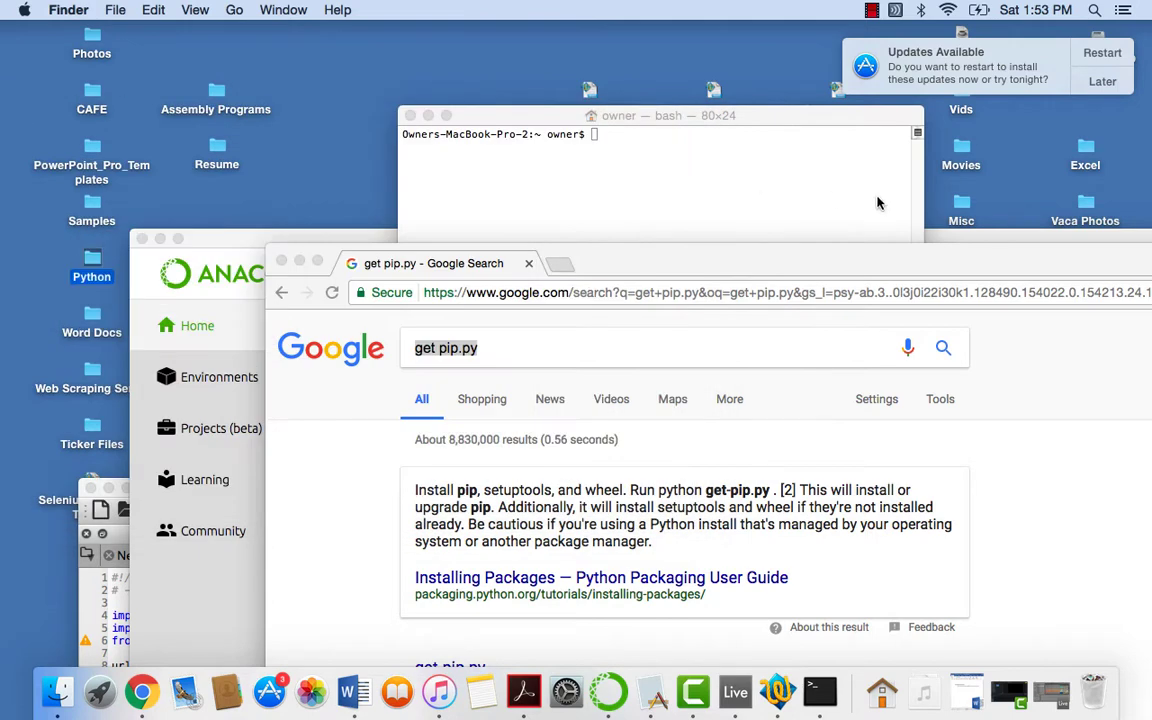
double_click(778, 252)
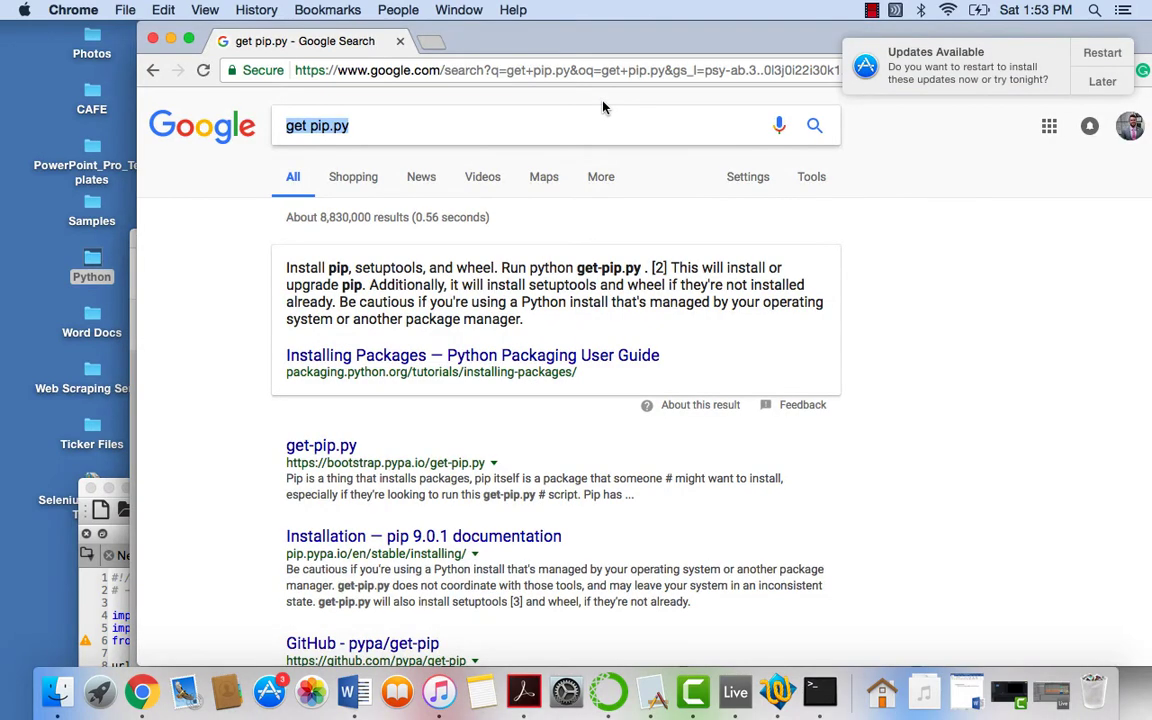
type("chrome driv")
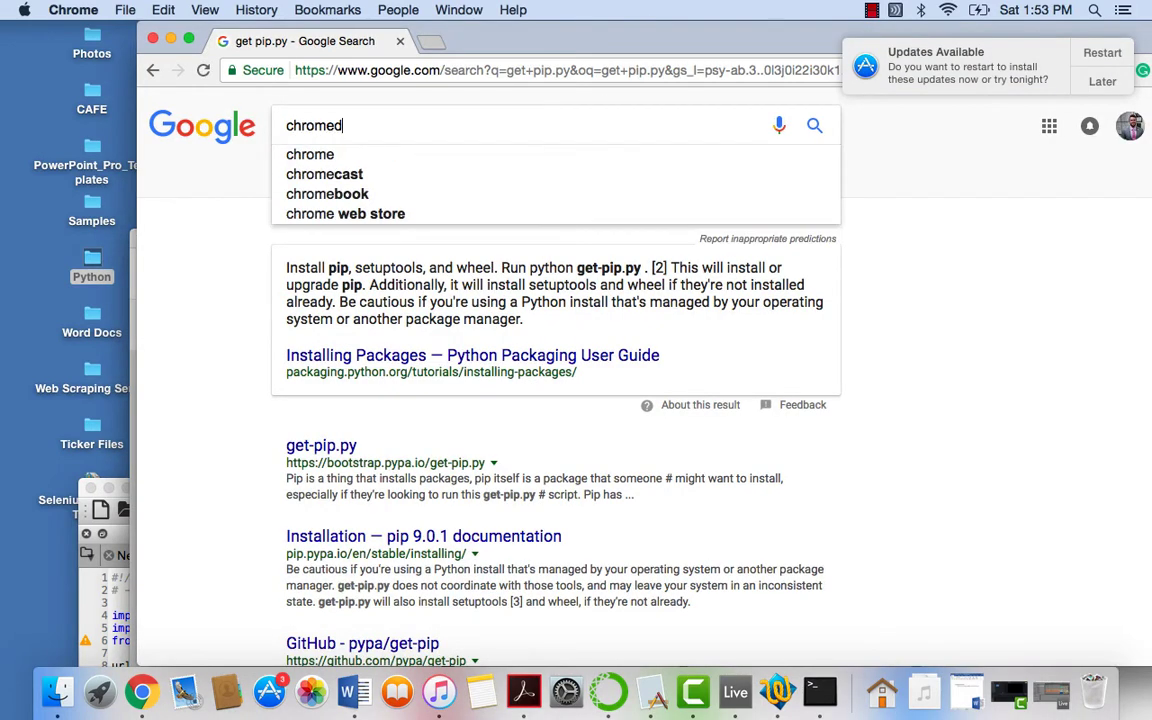
type("er down")
key("Down")
key("Return")
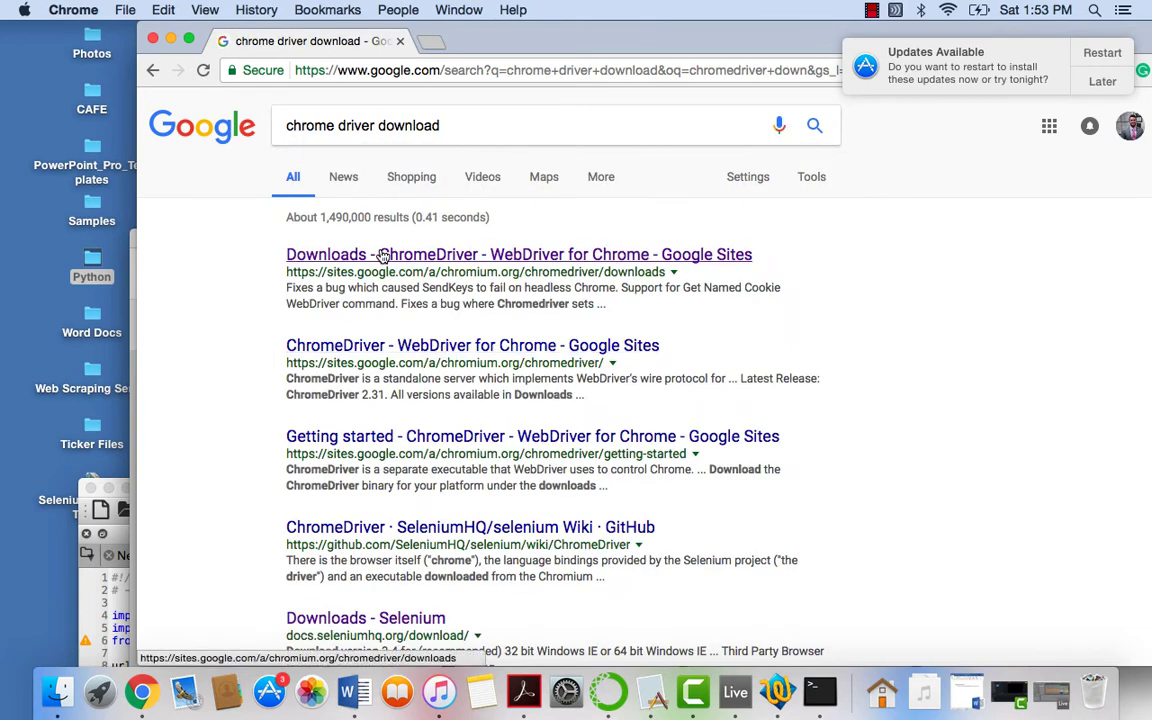
left_click(383, 257)
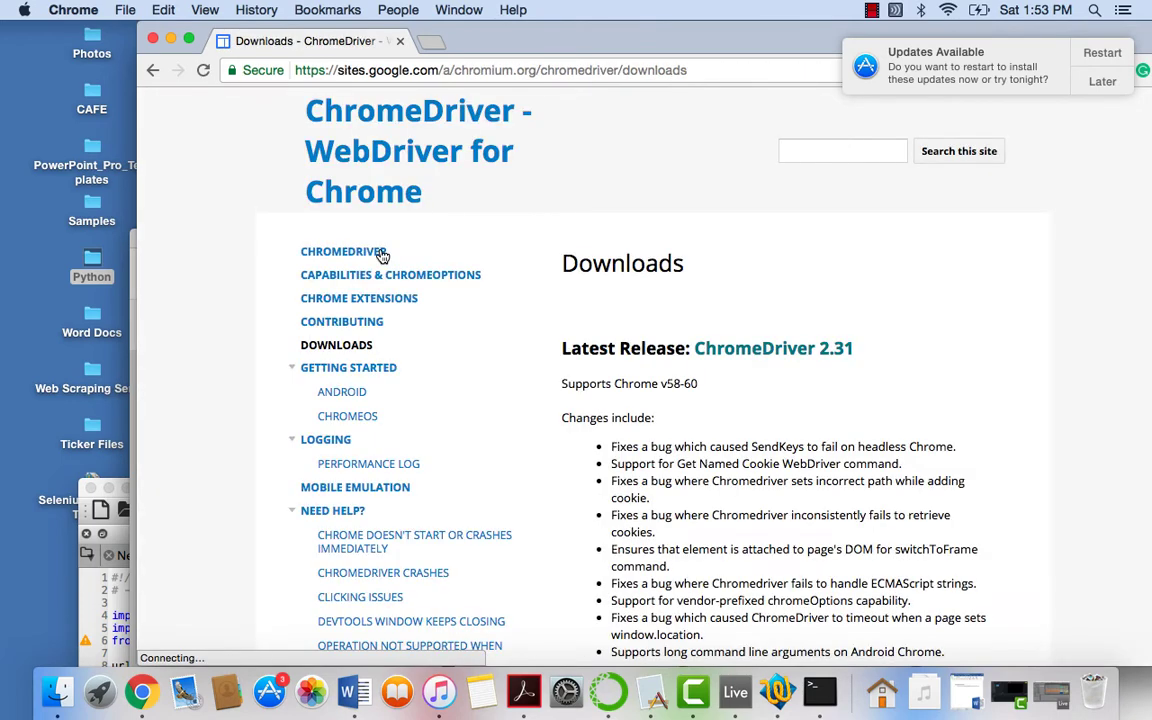
left_click(717, 354)
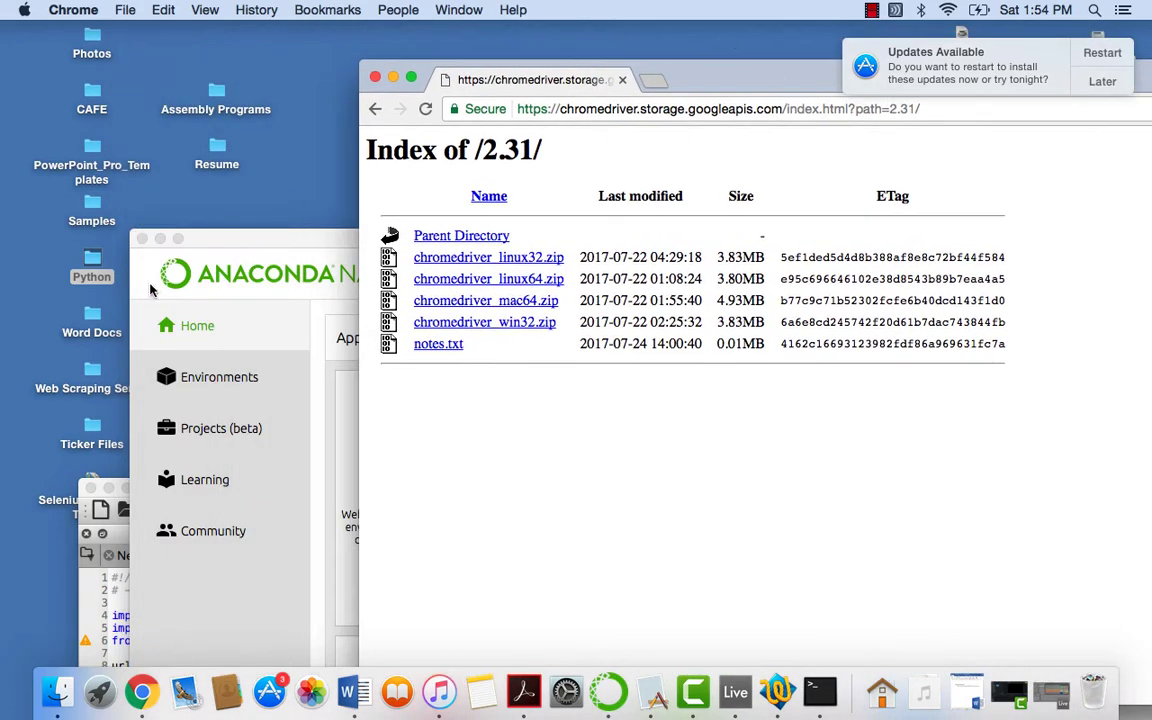
Open Python > Web Scraping > Drivers in Finder, highlight the chromedriver file, and close the folder window
left_click(93, 258)
double_click(93, 258)
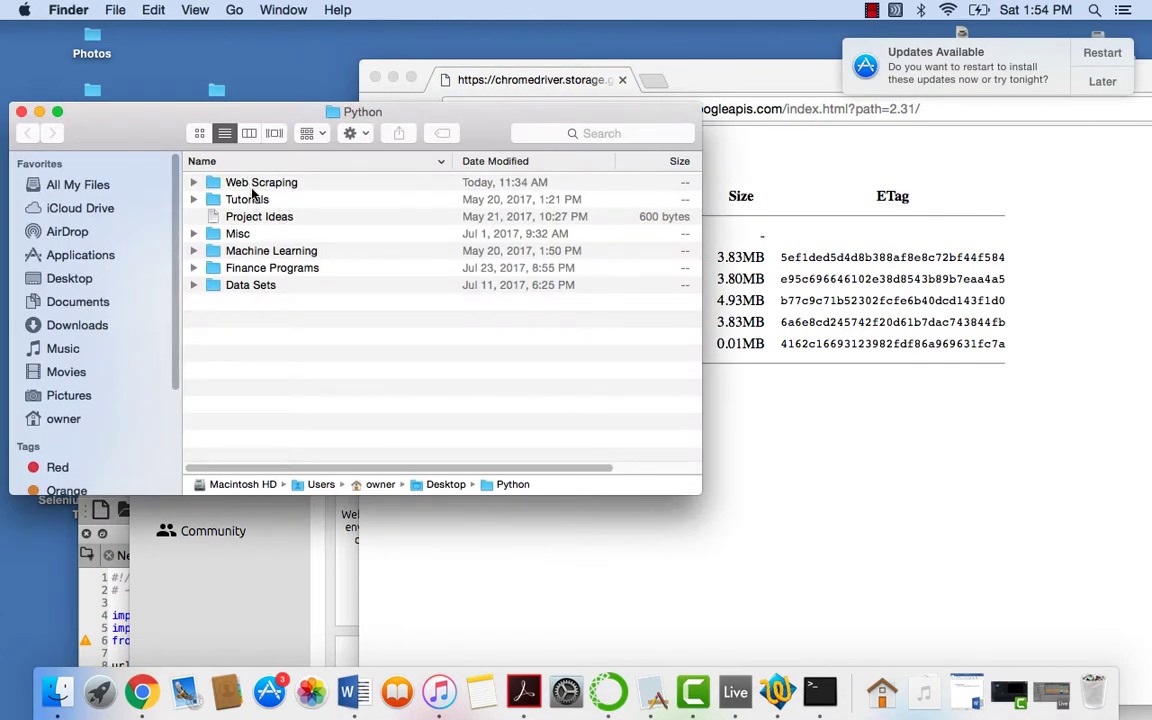
double_click(252, 184)
left_click(231, 200)
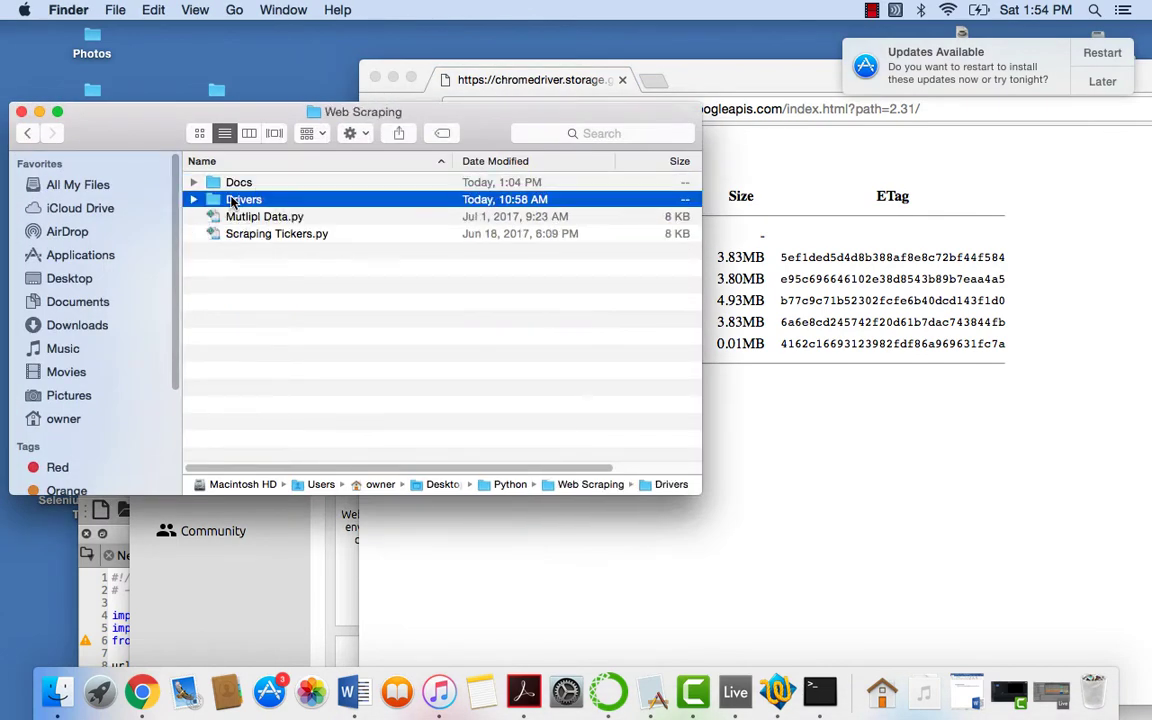
double_click(231, 200)
left_click(220, 182)
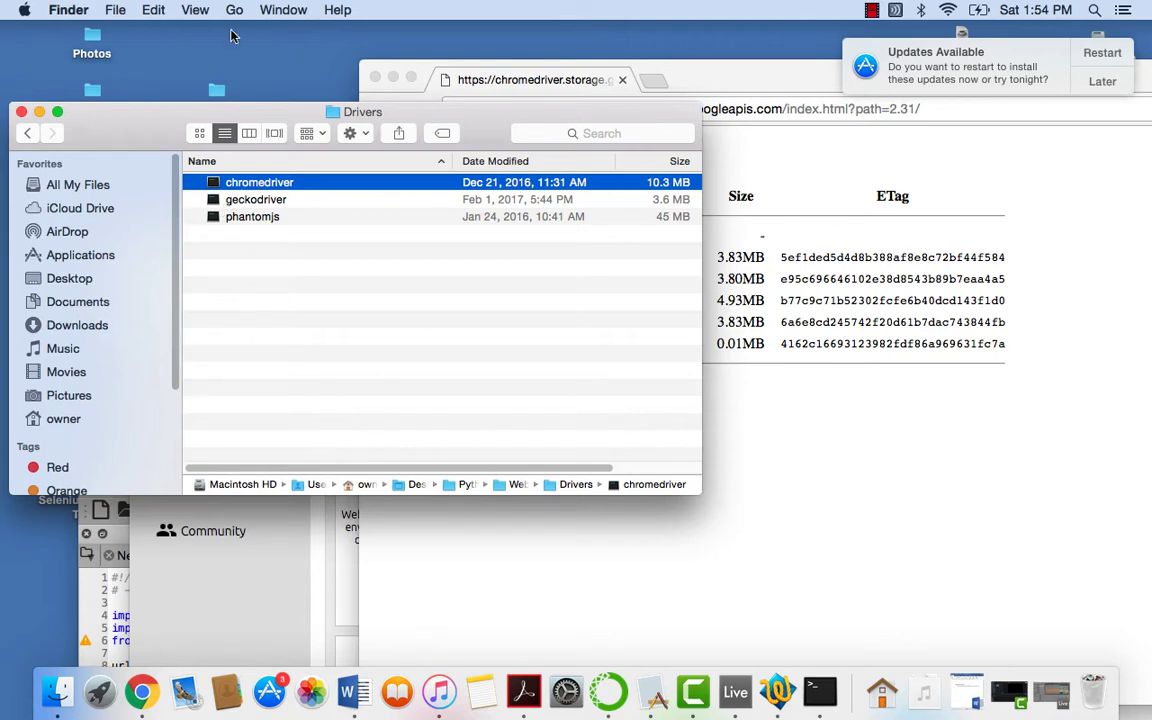
left_click(21, 113)
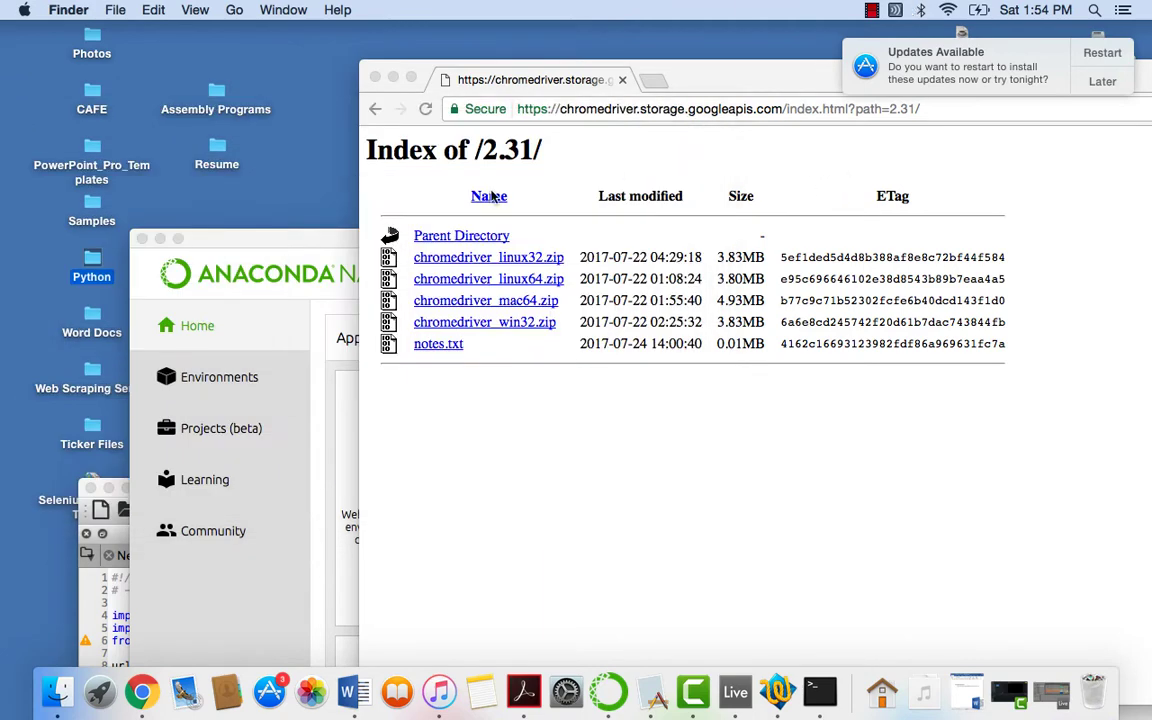
double_click(92, 262)
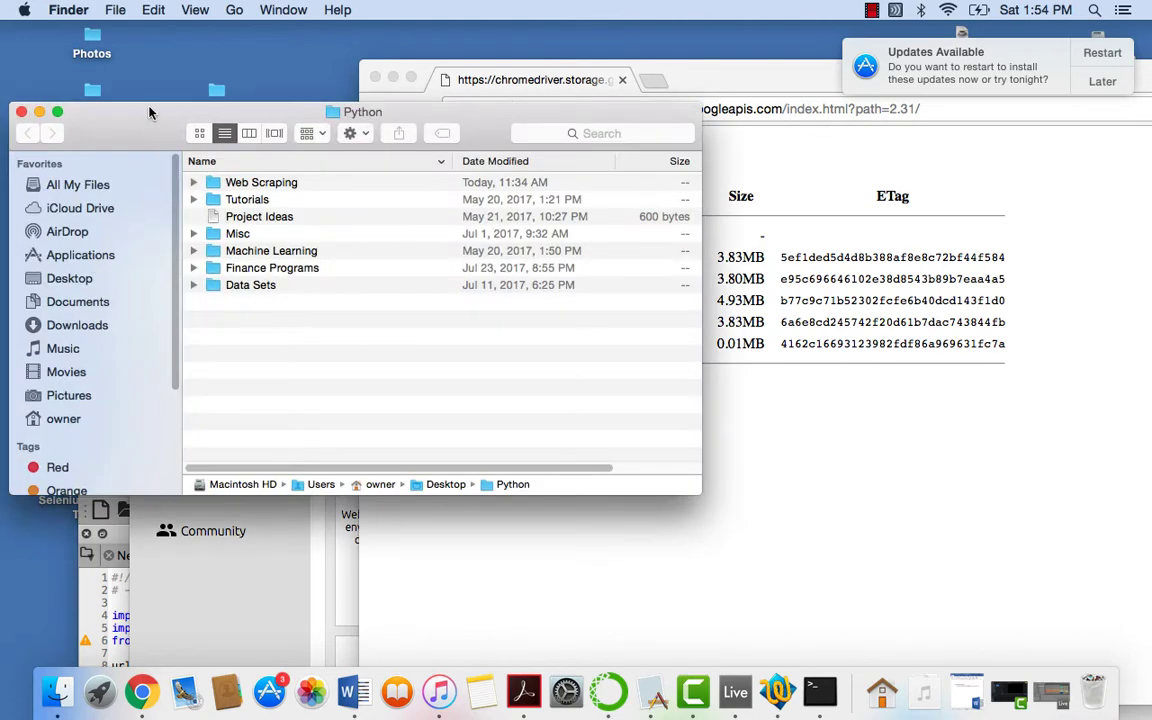
left_click(1095, 9)
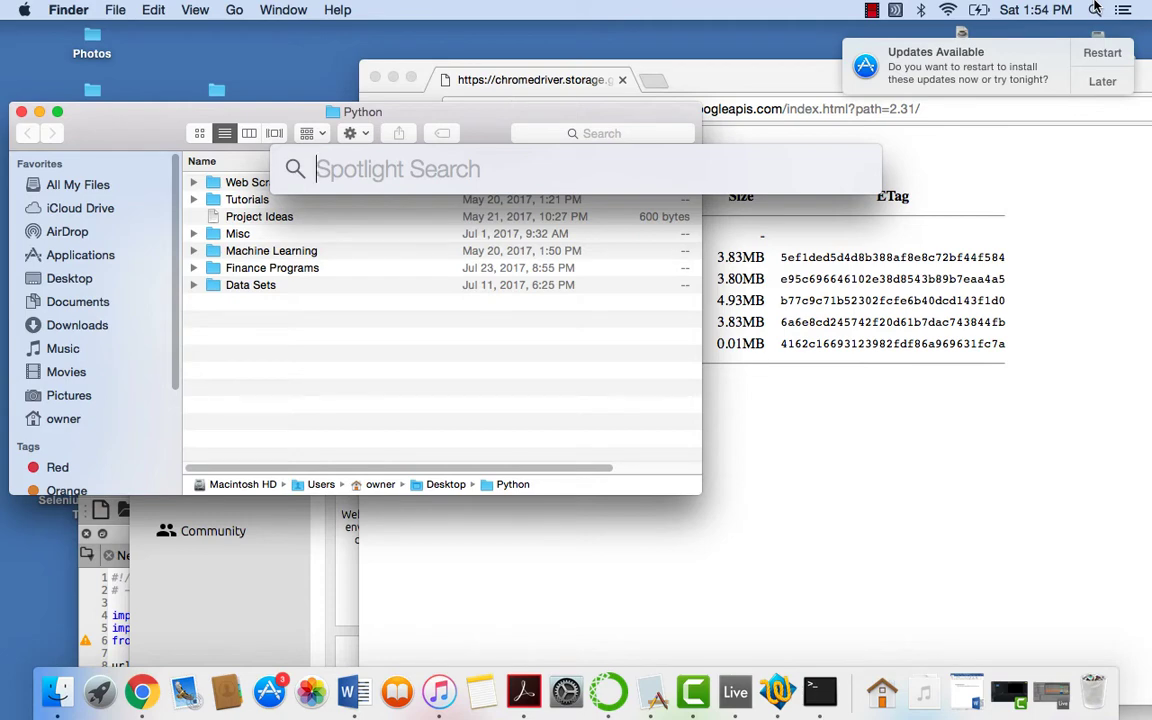
left_click(424, 400)
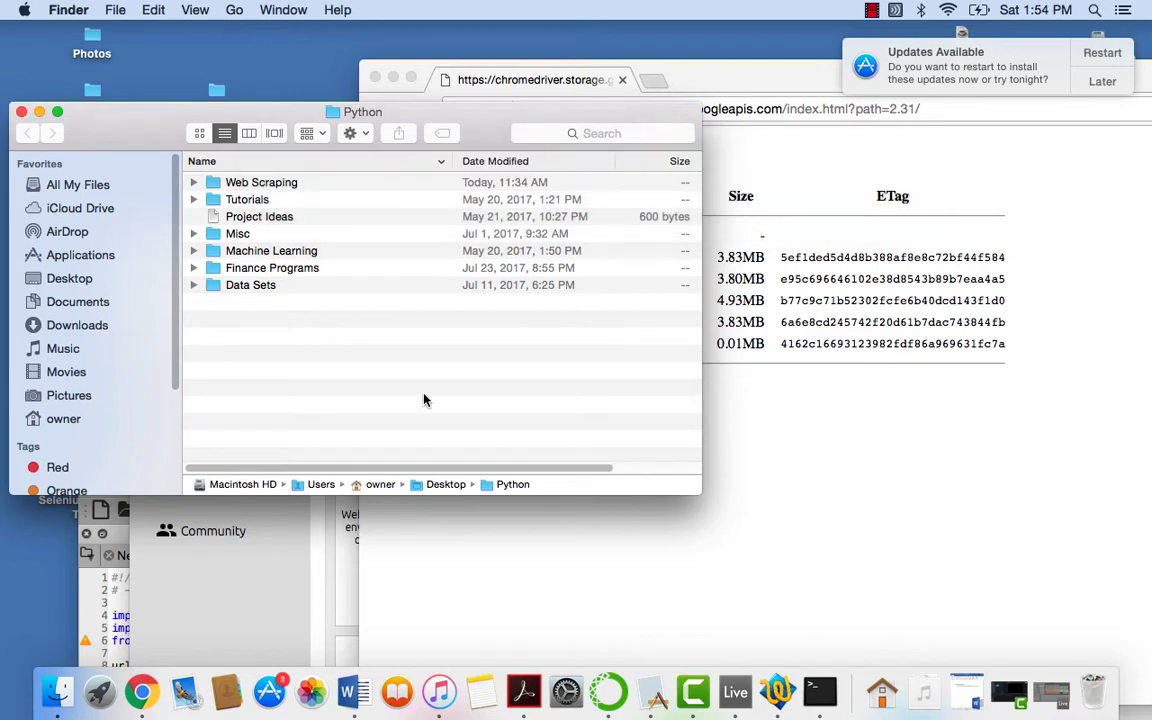
left_click(20, 112)
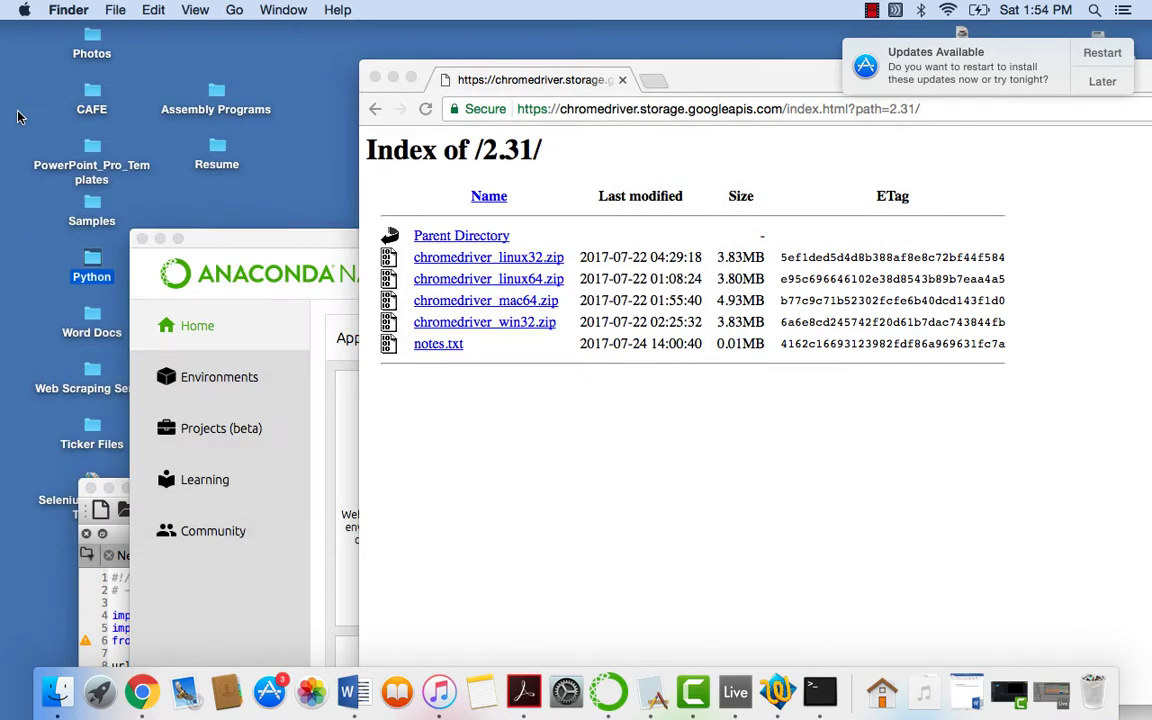
Show the contents of the Drivers folder inside Python > Web Scraping again, and close its window
double_click(88, 270)
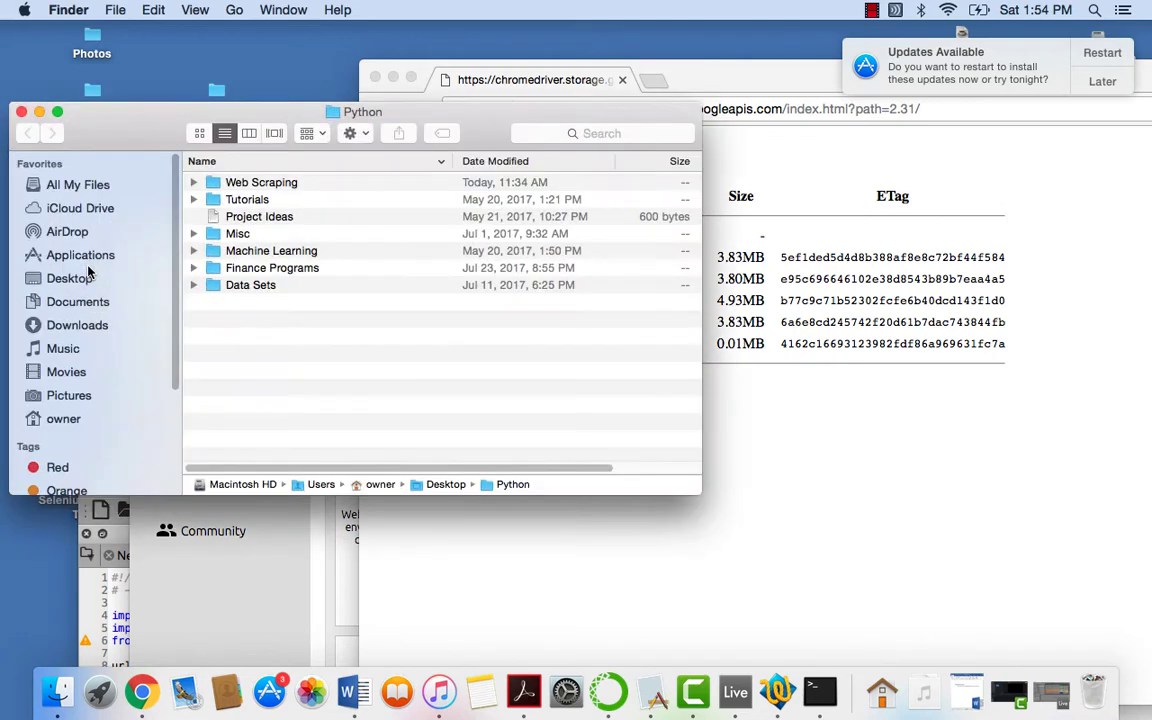
double_click(262, 182)
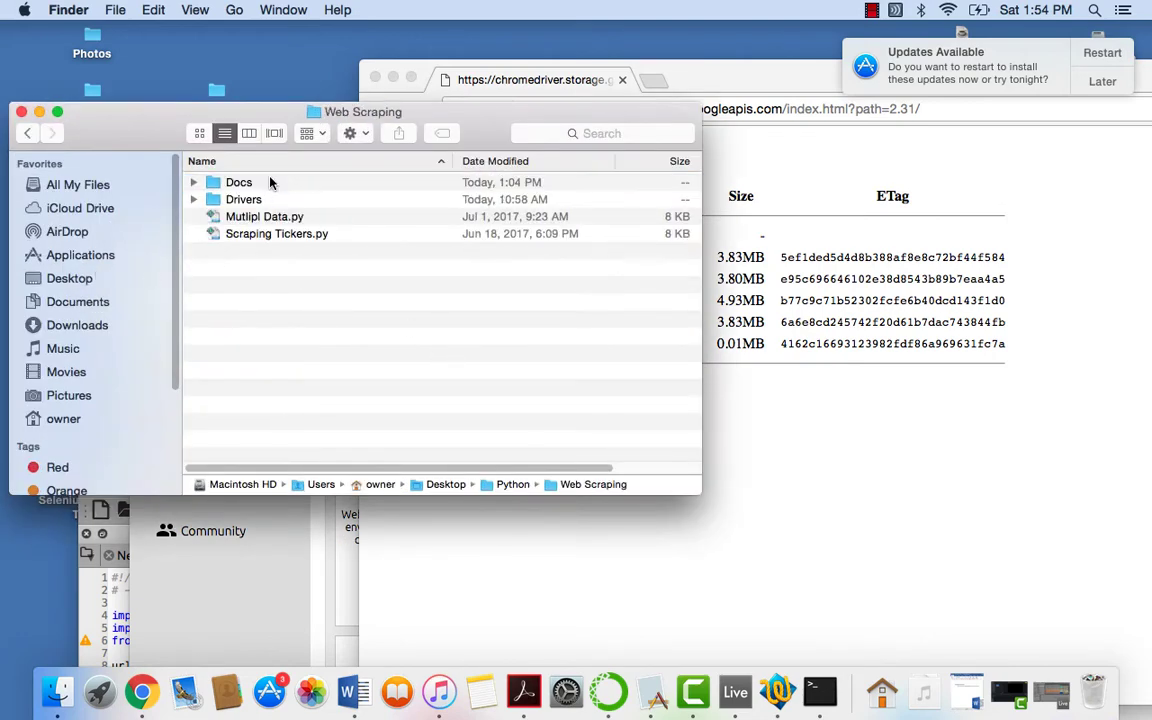
double_click(240, 199)
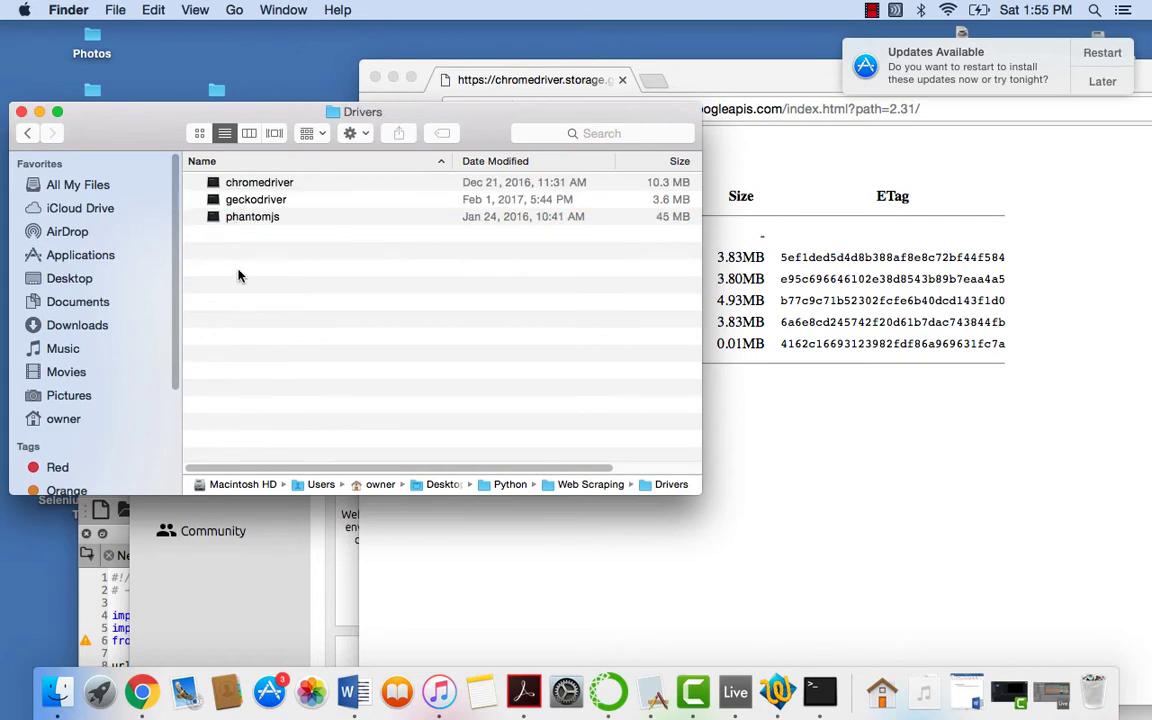
left_click_drag(238, 277, 213, 307)
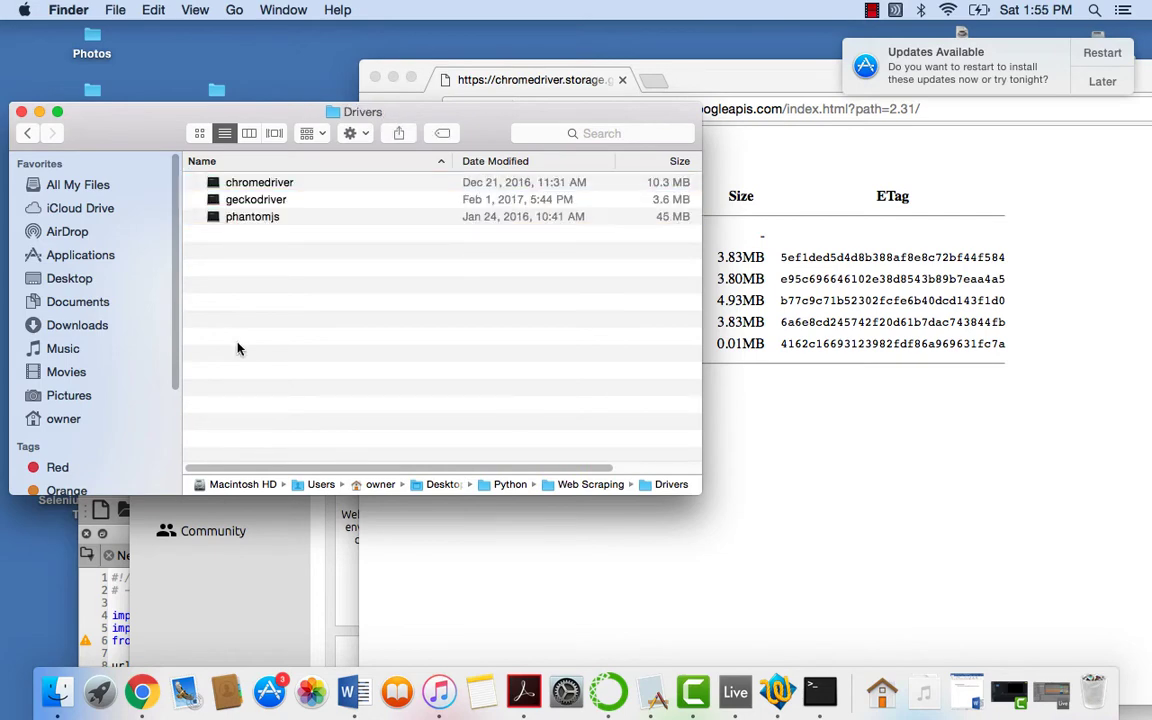
left_click(21, 111)
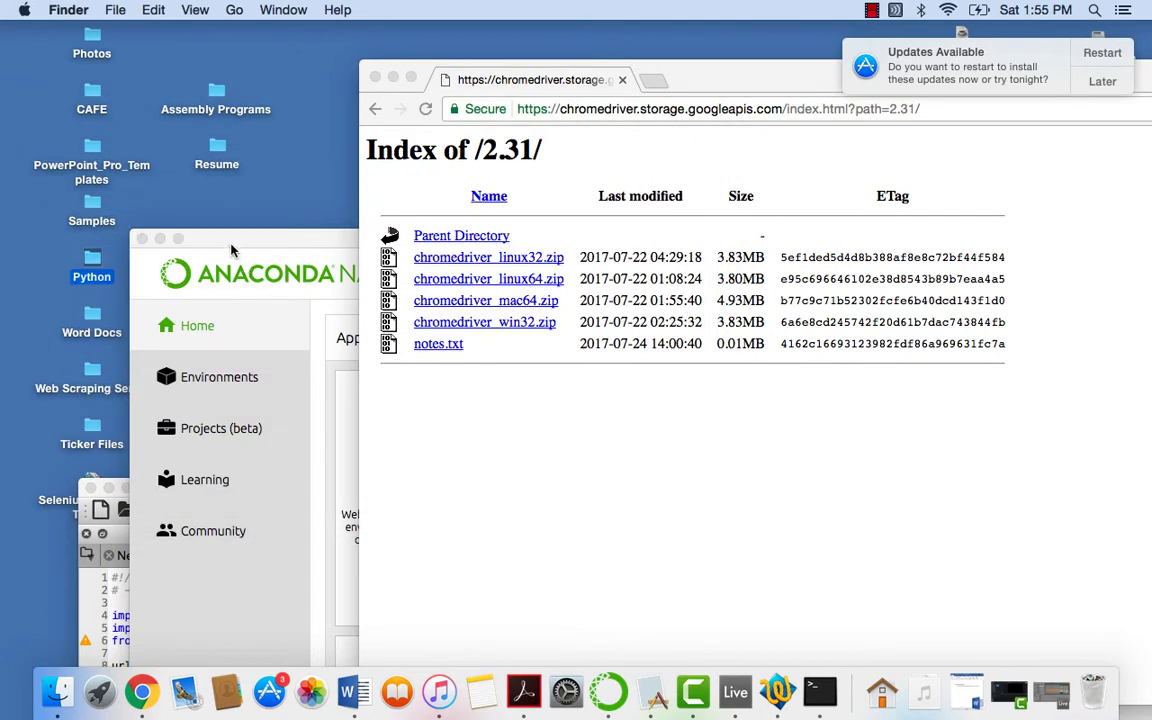
Reopen the Drivers folder from Python > Web Scraping, briefly select all of its files, and close the window
double_click(91, 262)
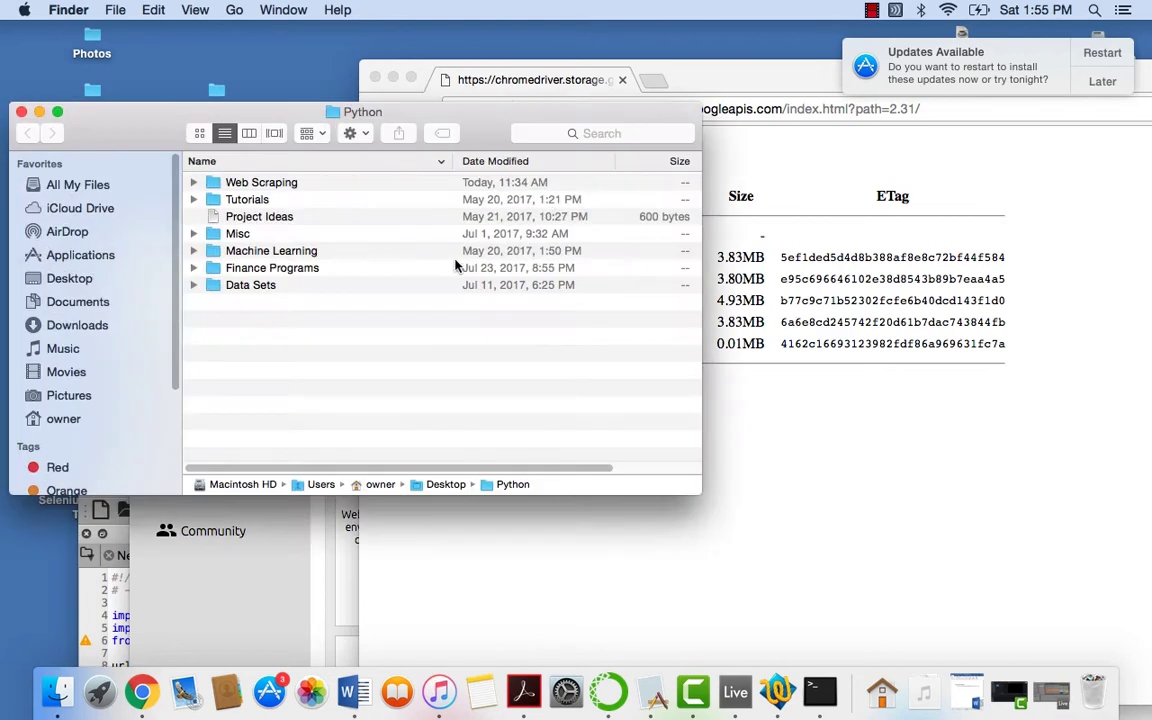
left_click(252, 199)
left_click(246, 184)
double_click(246, 184)
left_click(238, 203)
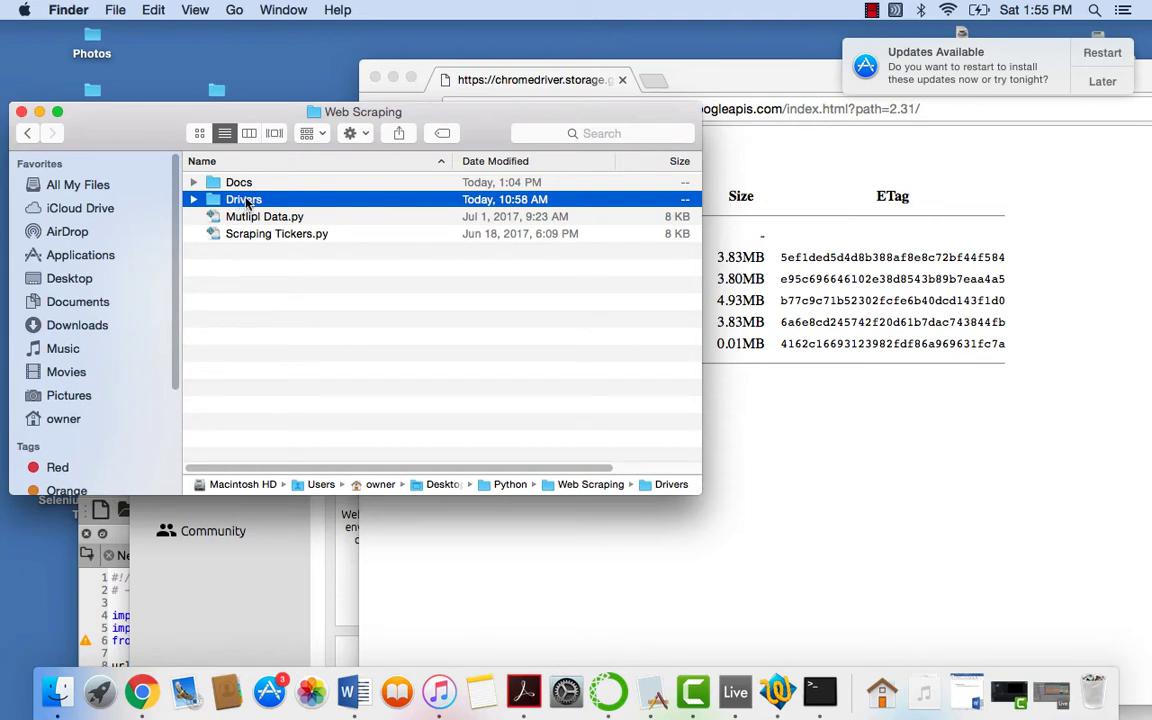
double_click(241, 200)
key("super+a")
left_click(231, 277)
left_click(21, 111)
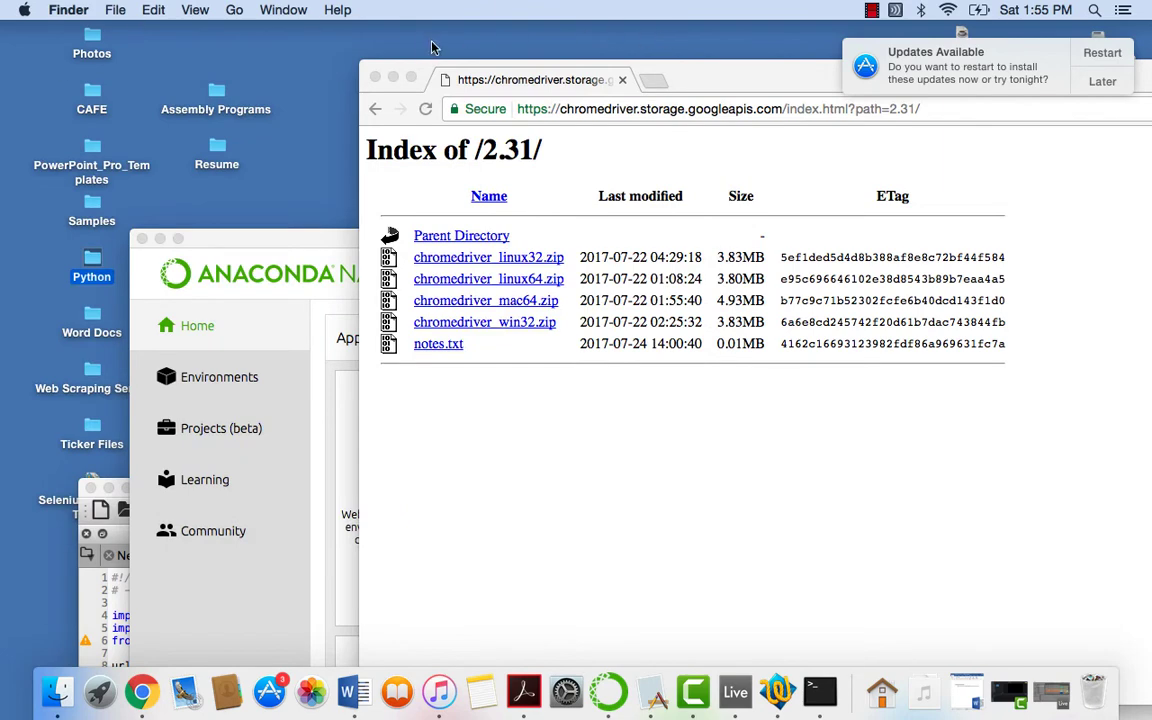
left_click(393, 78)
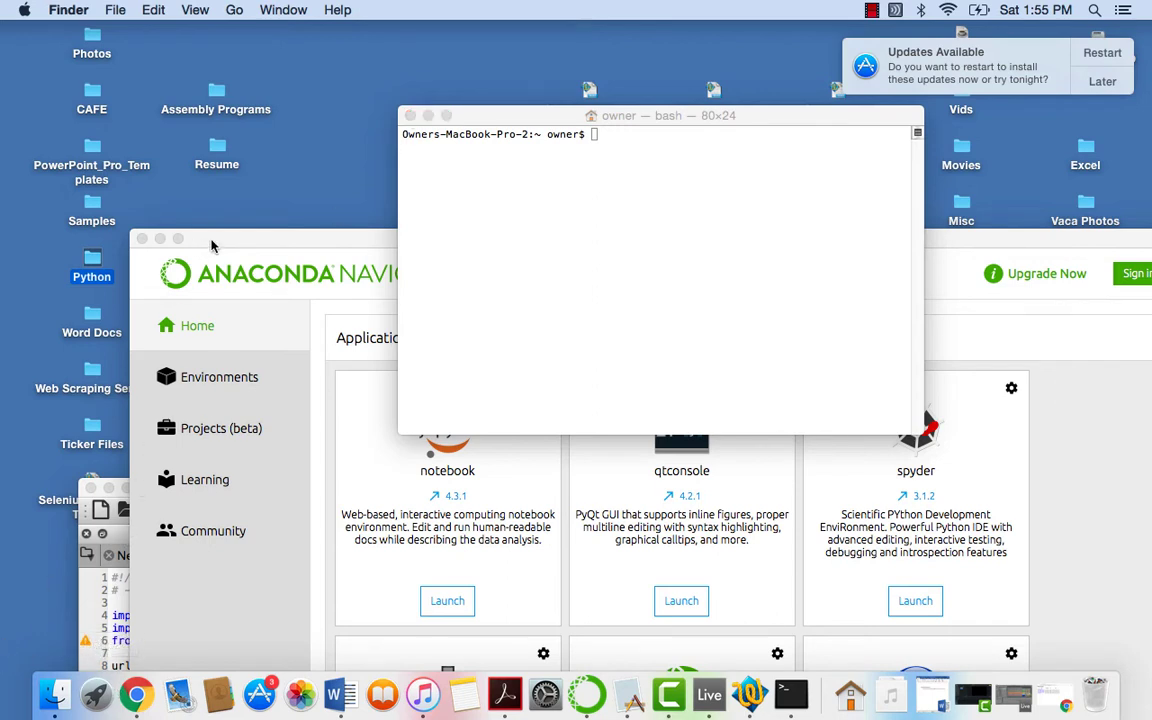
left_click(133, 697)
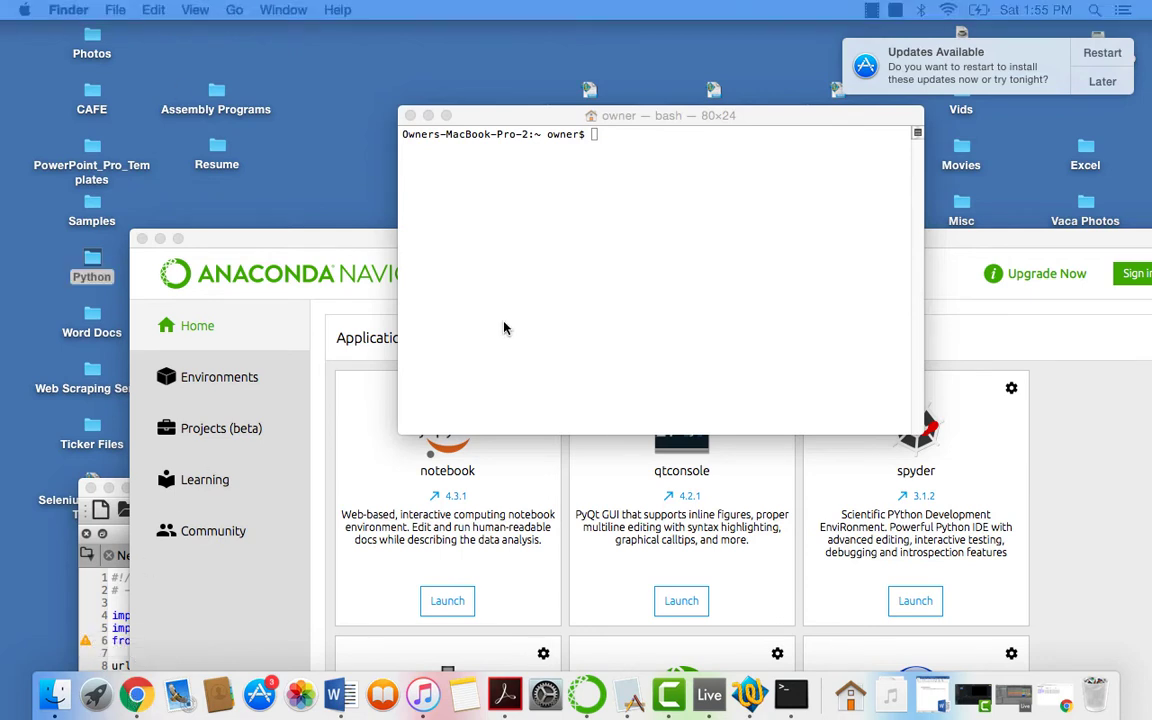
left_click(1050, 695)
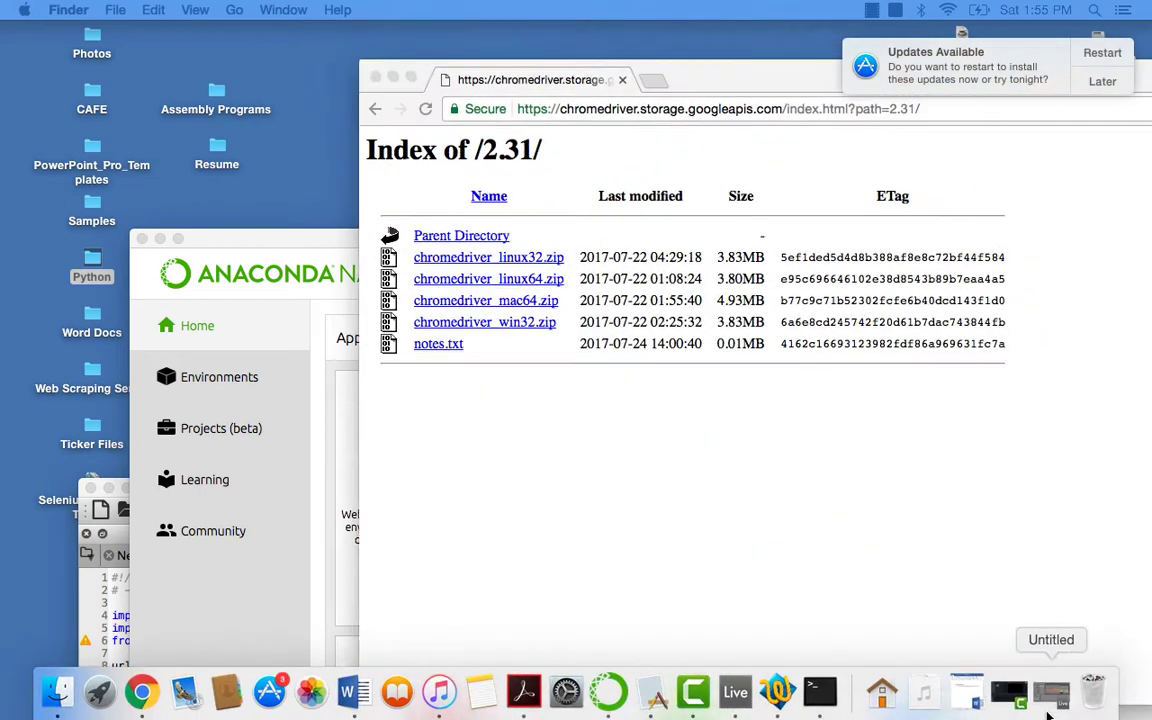
Switch to Chrome, load google.com in place of the ChromeDriver index, and shift the window so more of the page shows
left_click(825, 110)
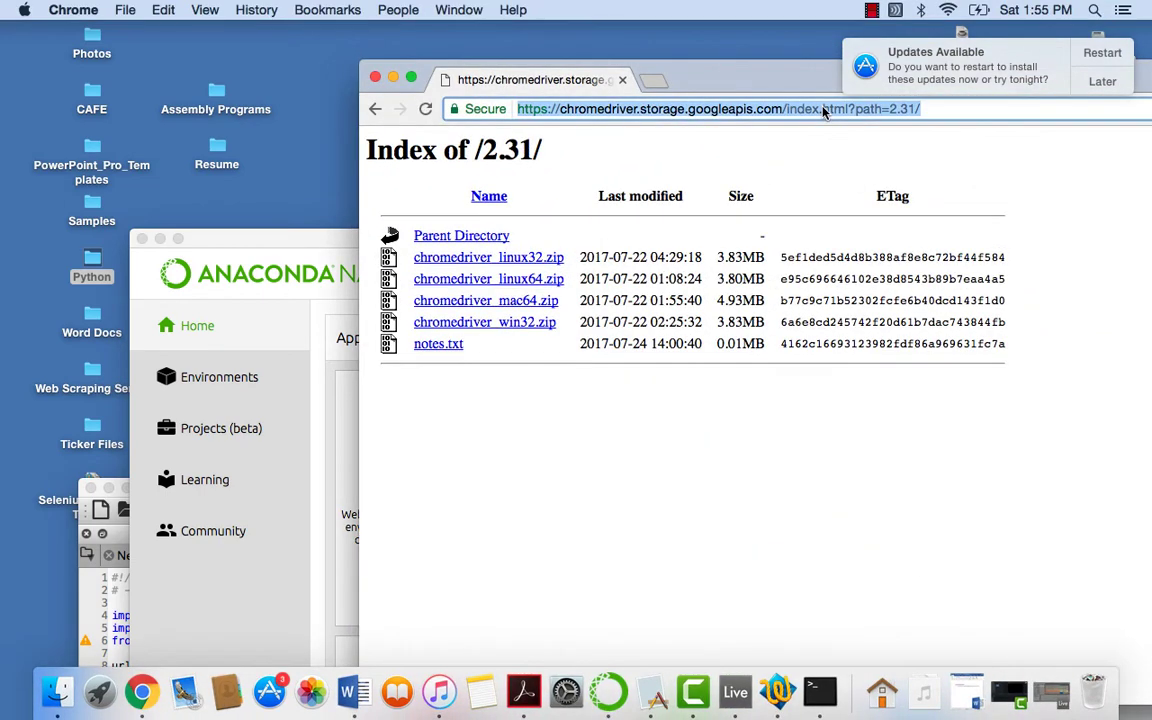
type("hgo")
key("BackSpace")
key("BackSpace")
key("BackSpace")
type("google.com")
key("Return")
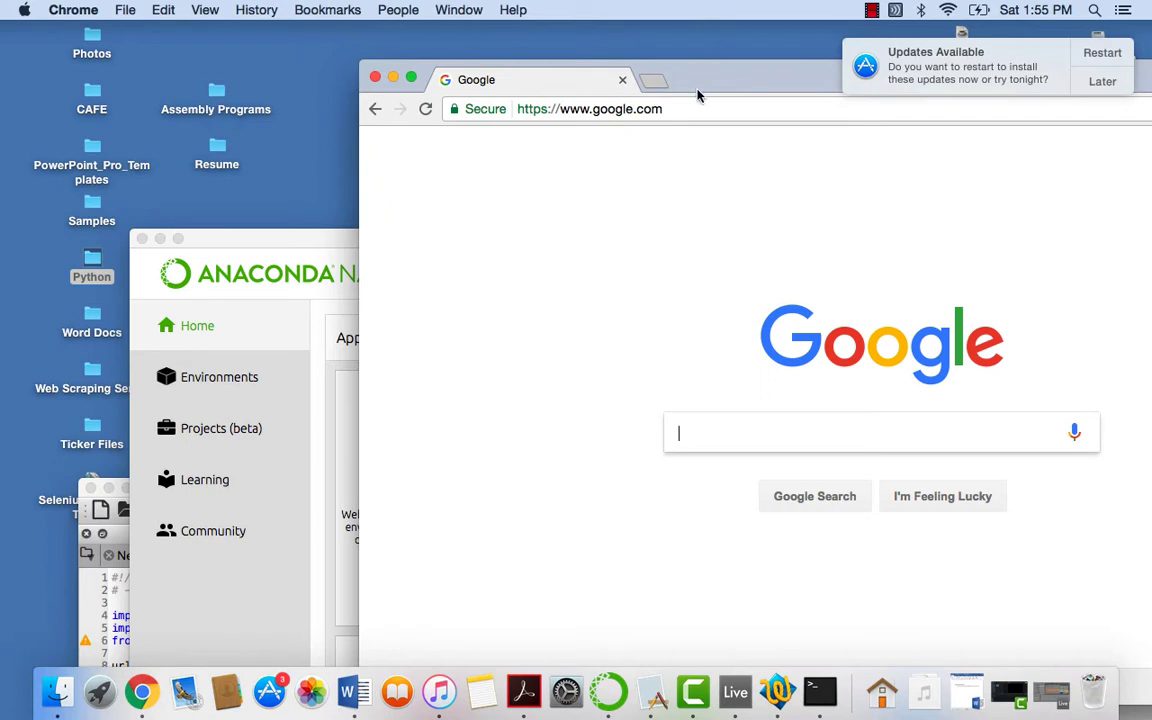
left_click_drag(698, 95, 583, 83)
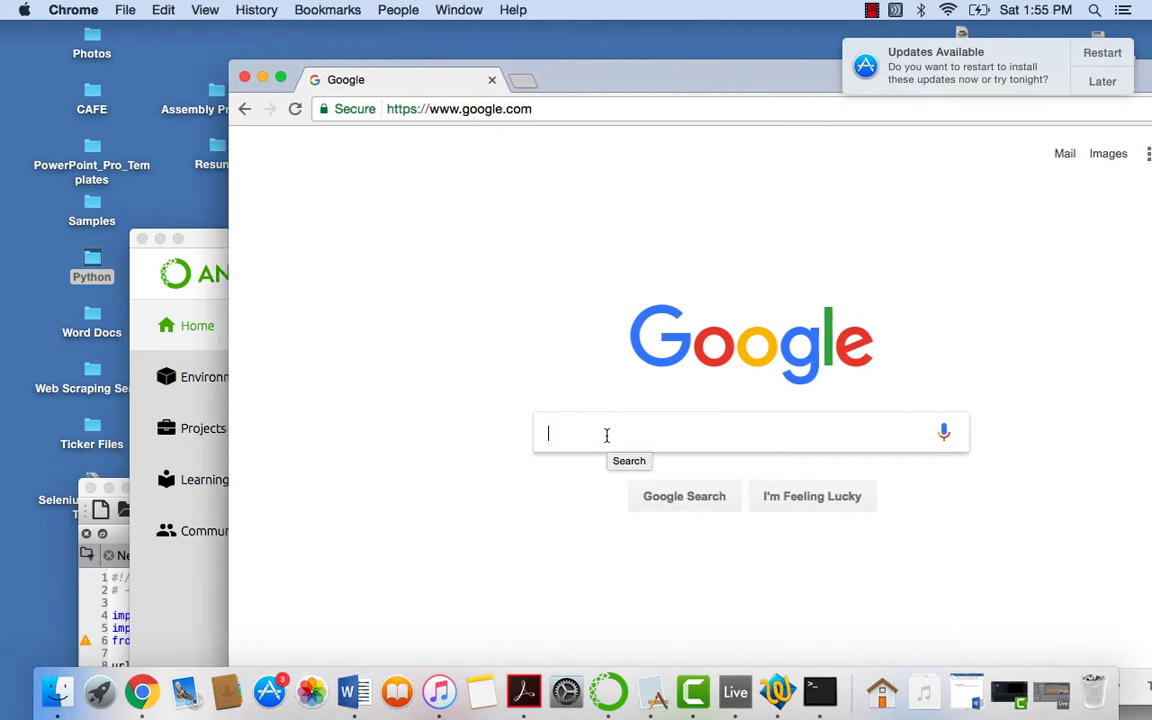
Search Google for "zacks investment research" and open the Zacks Investment Research result
type("zacks in")
type("es")
key("BackSpace")
key("BackSpace")
key("Down")
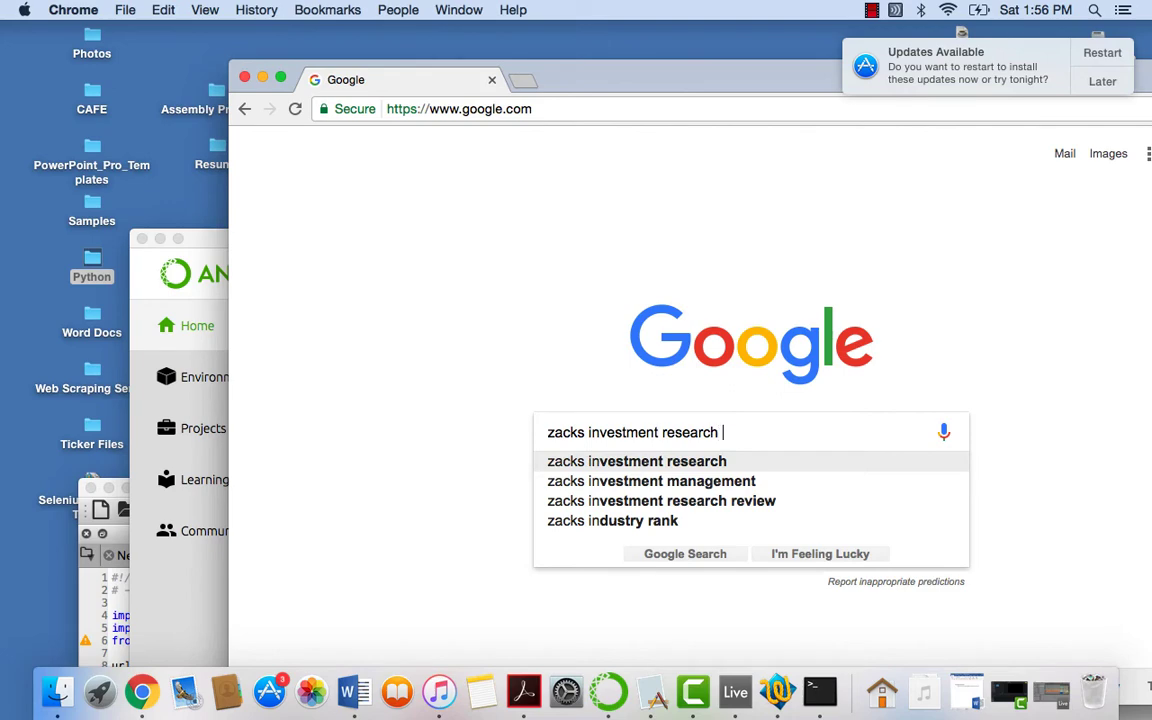
key("Return")
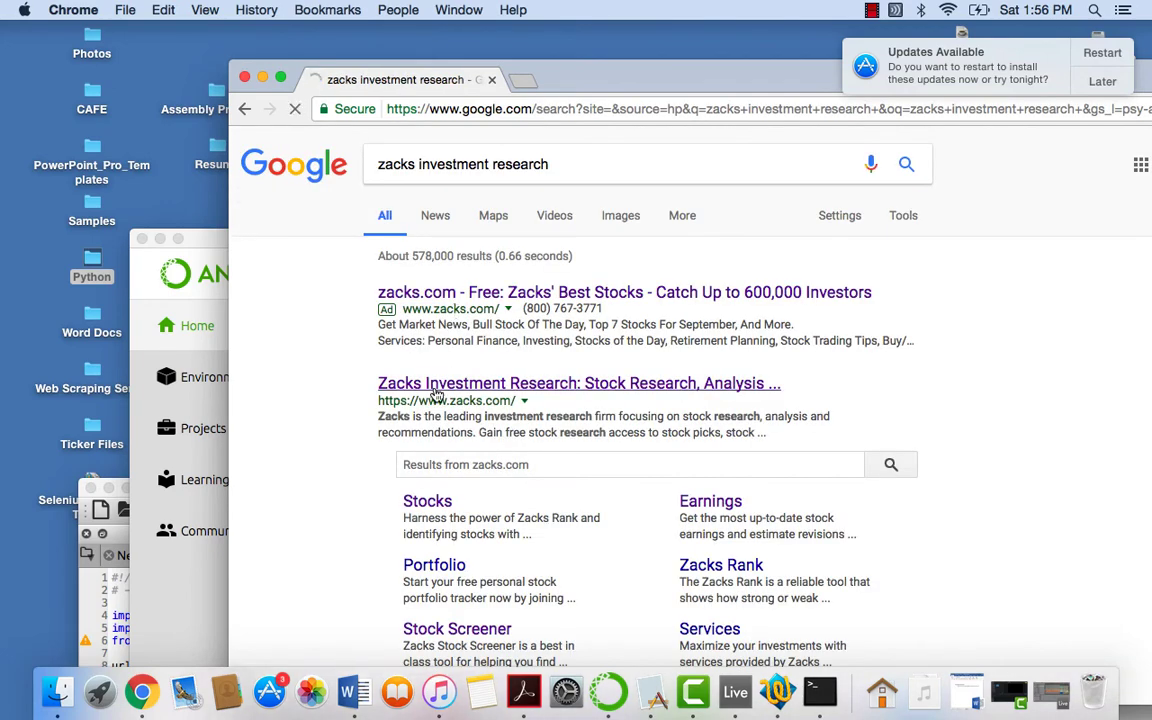
Look up the AAPL stock quote on Zacks and open its Fundamental Charts page
type("aapl")
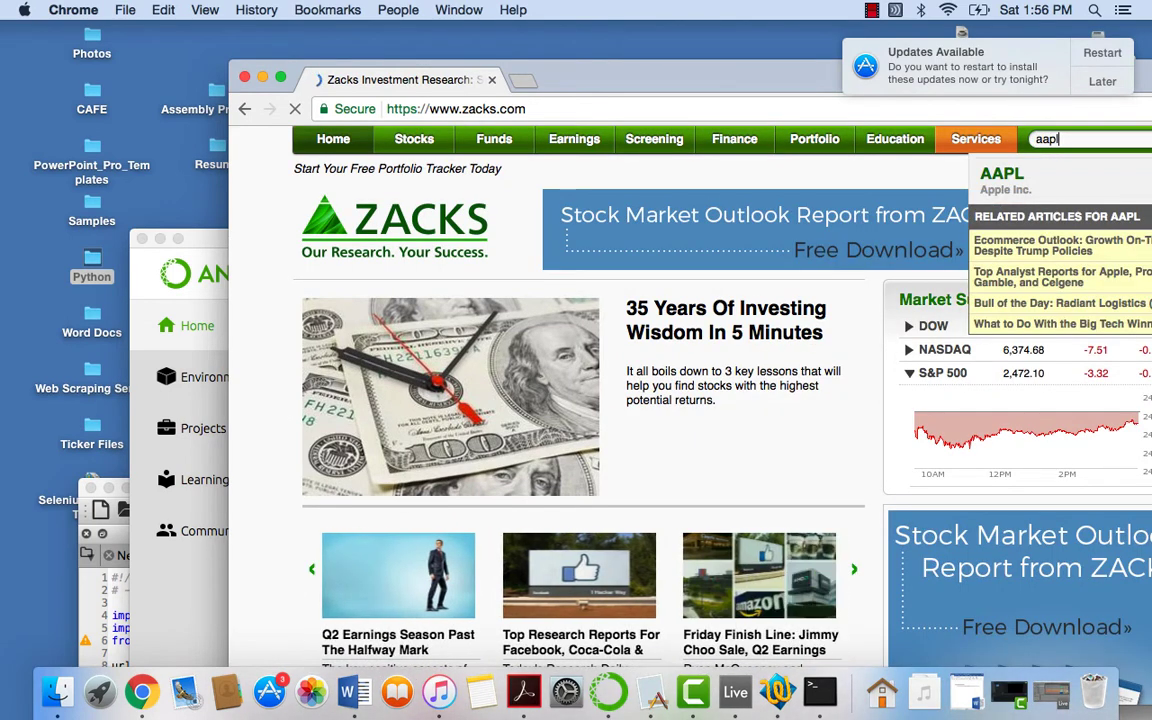
left_click(996, 176)
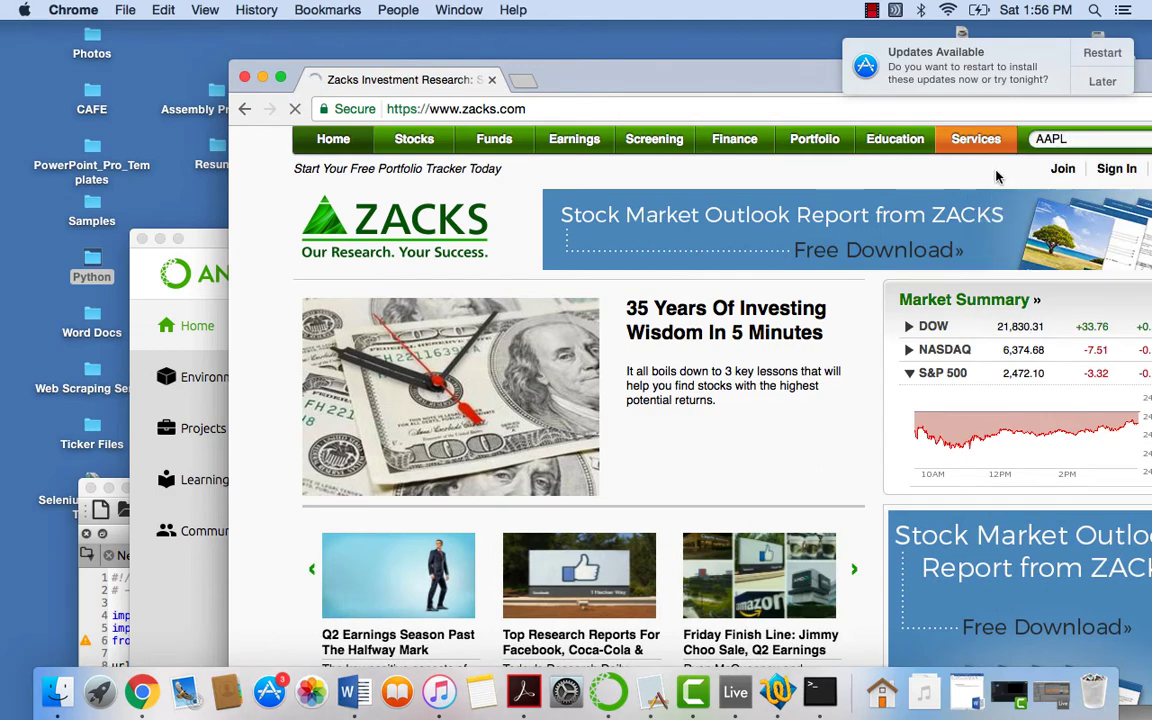
scroll(530, 415, "down", 5)
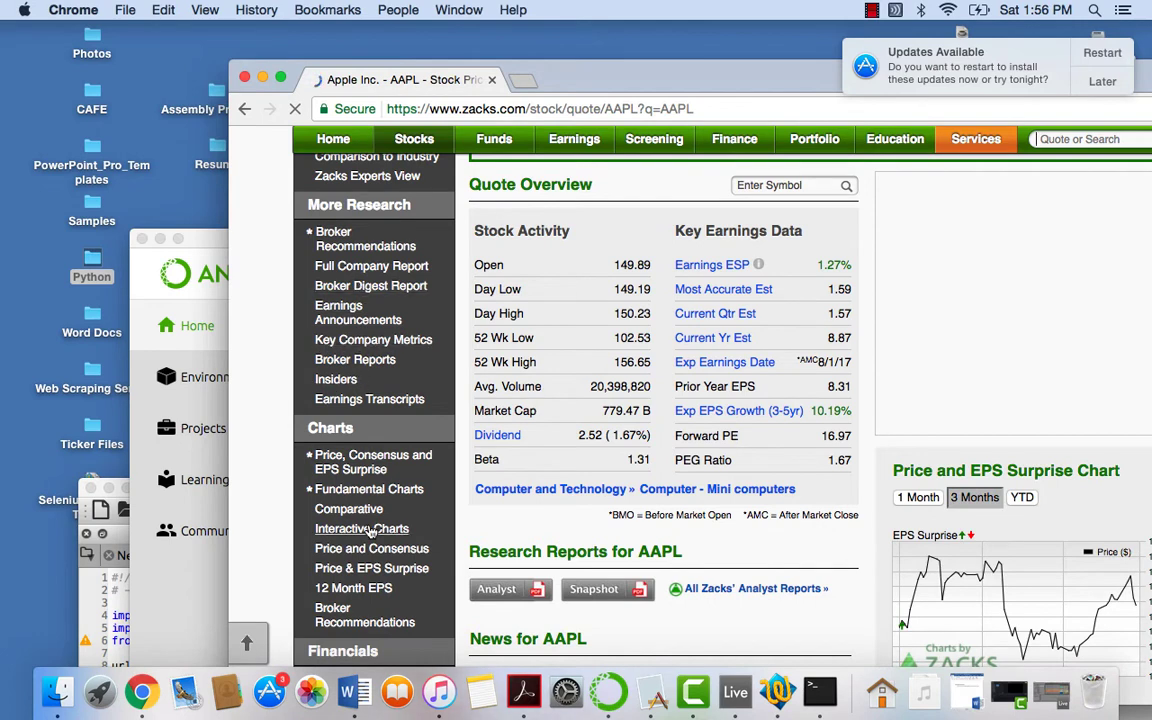
left_click(369, 491)
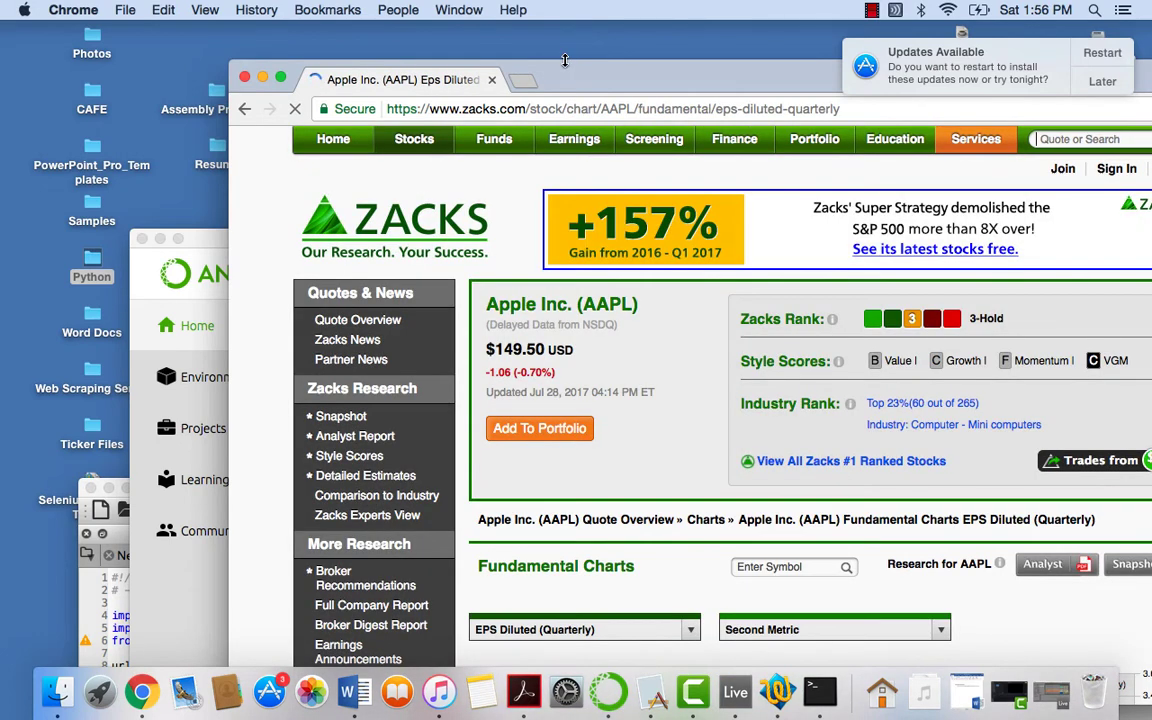
Move the Chrome window fully into view and examine the EPS Diluted (Quarterly) table of dates and values for AAPL
left_click_drag(558, 59, 368, 29)
scroll(557, 357, "down", 10)
scroll(557, 357, "down", 5)
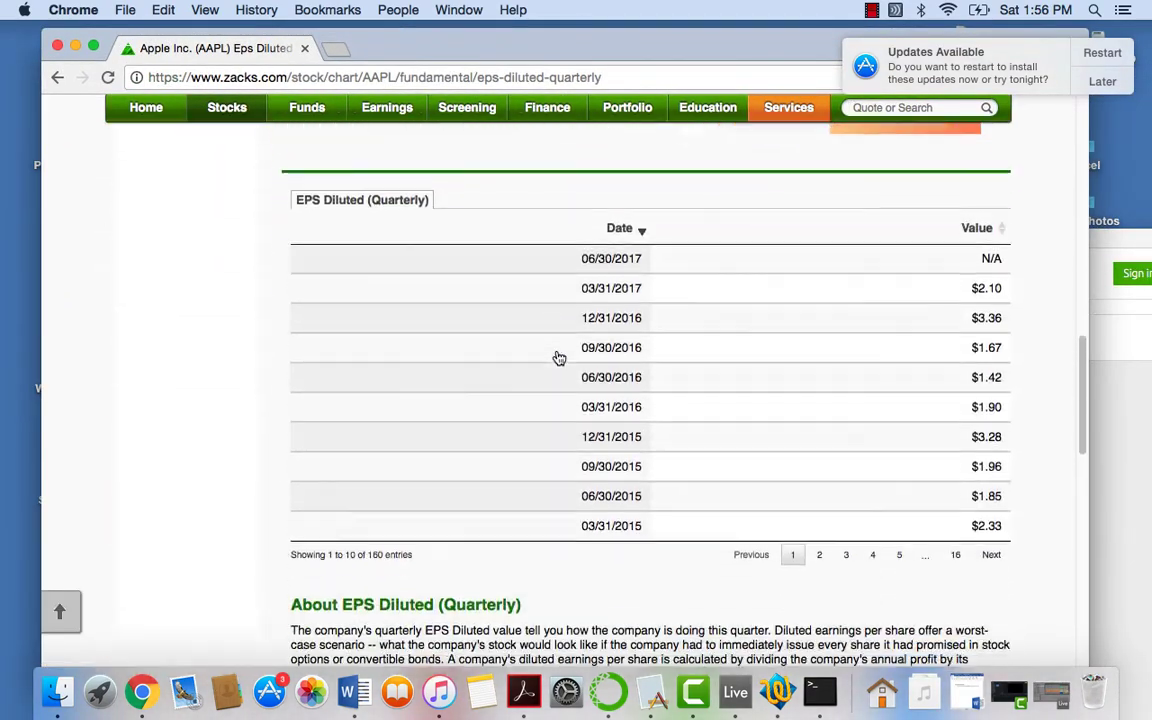
Examine the EPS Diluted (Quarterly) table for AAPL, highlighting all its dates and values and clearing the selection
scroll(345, 170, "up", 8)
scroll(350, 185, "down", 7)
scroll(350, 189, "down", 1)
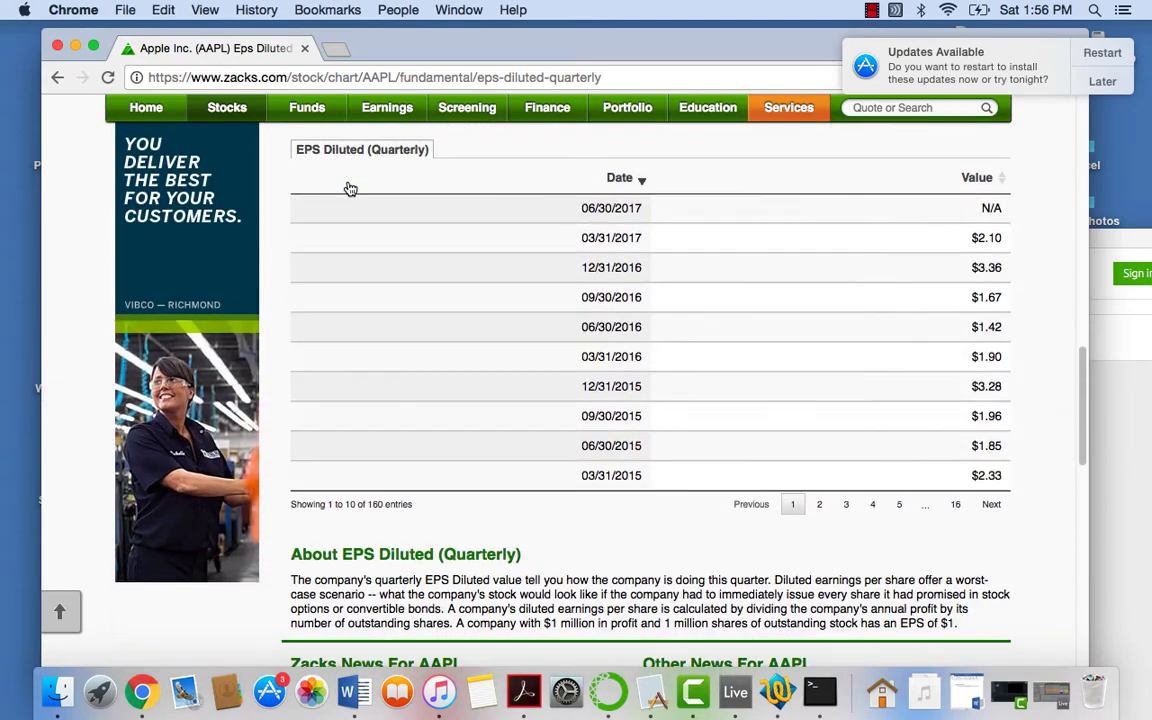
left_click_drag(584, 205, 991, 484)
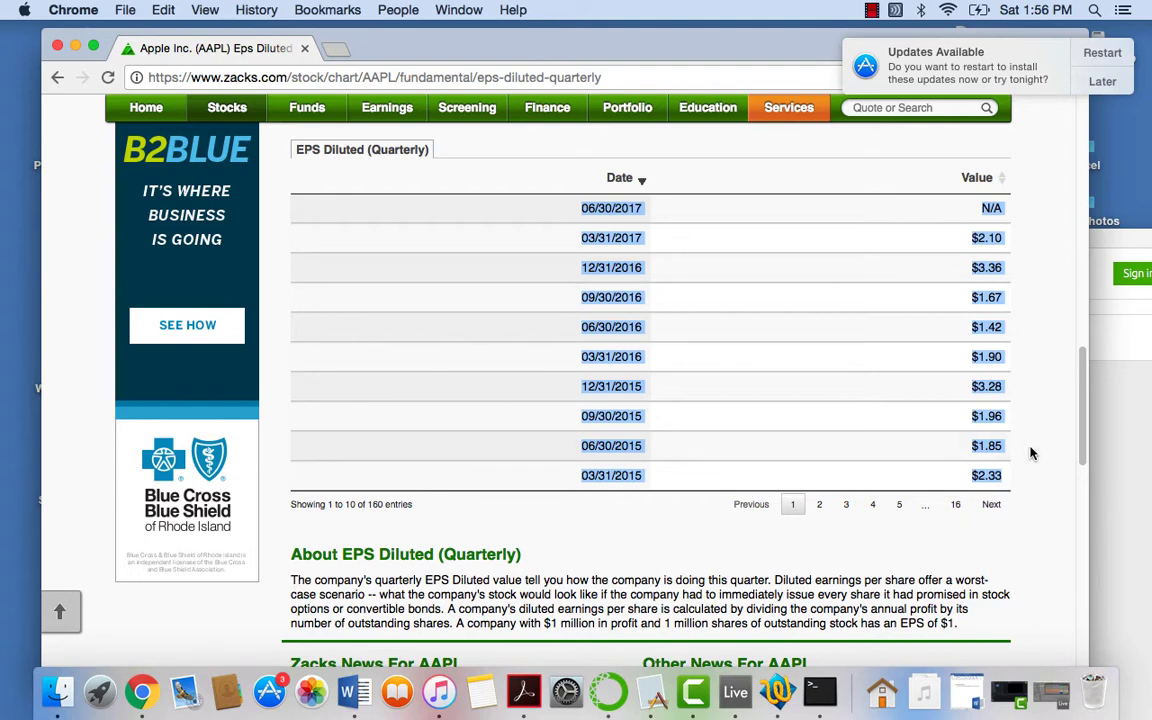
left_click(1019, 489)
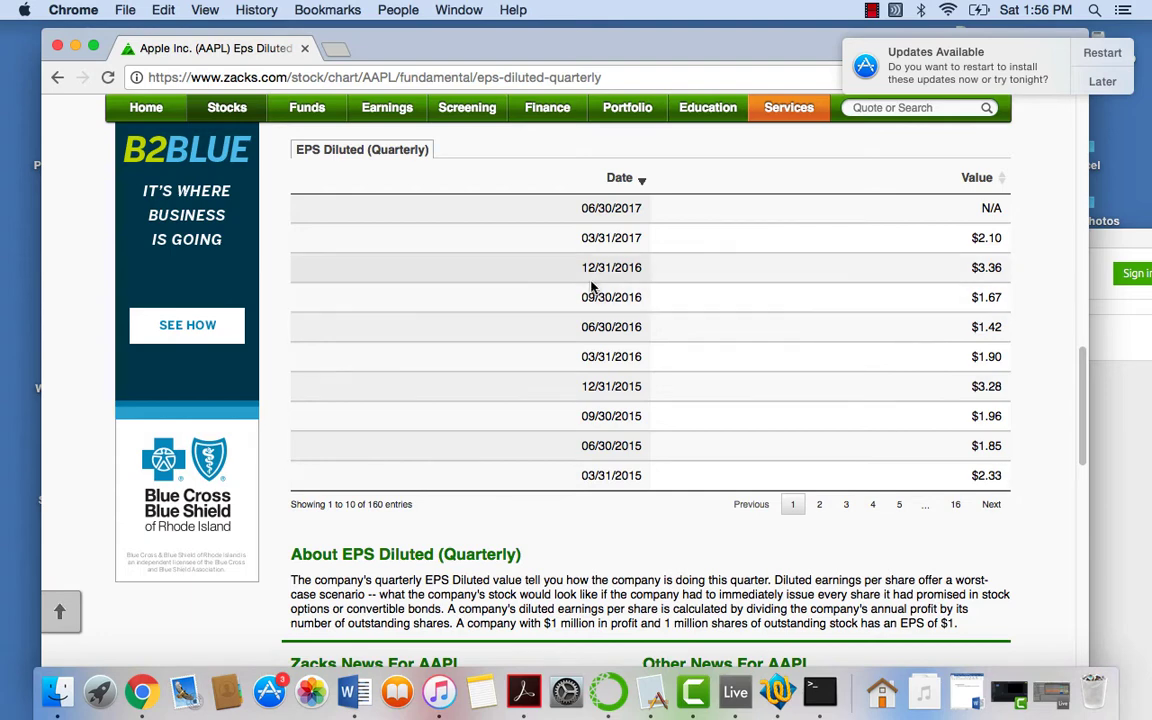
Copy the web address of the AAPL EPS Diluted page and bring up web3.py in a full-size Spyder window
left_click(517, 80)
key("super+c")
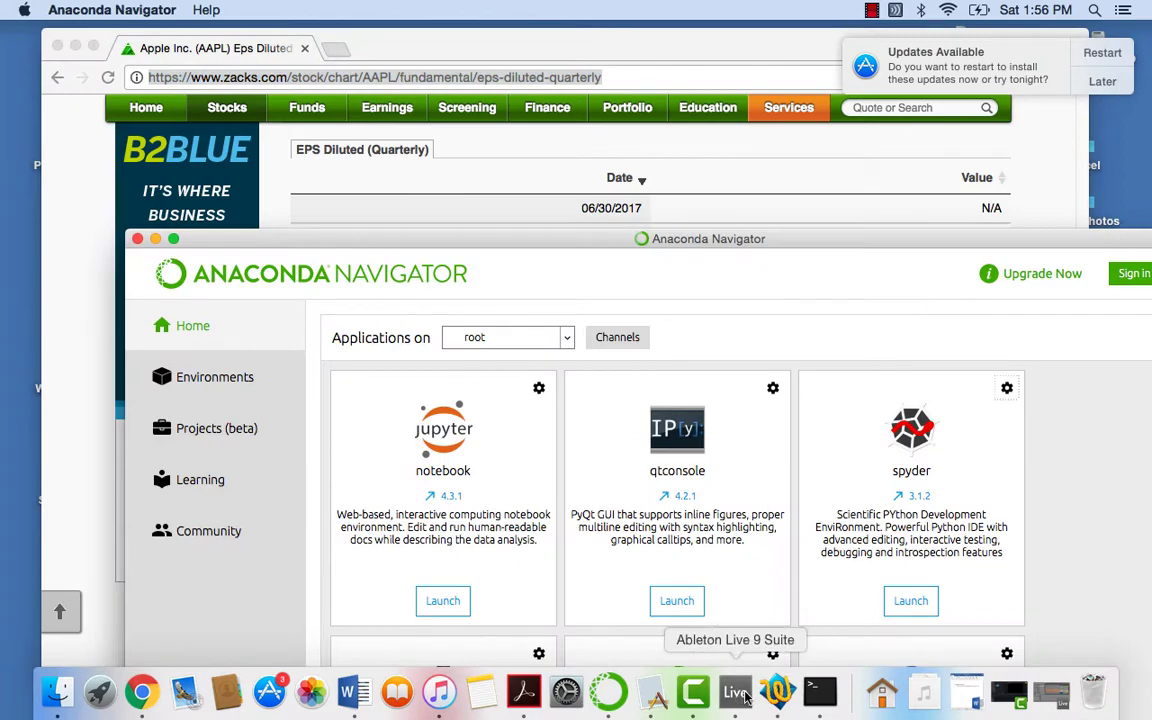
left_click(652, 692)
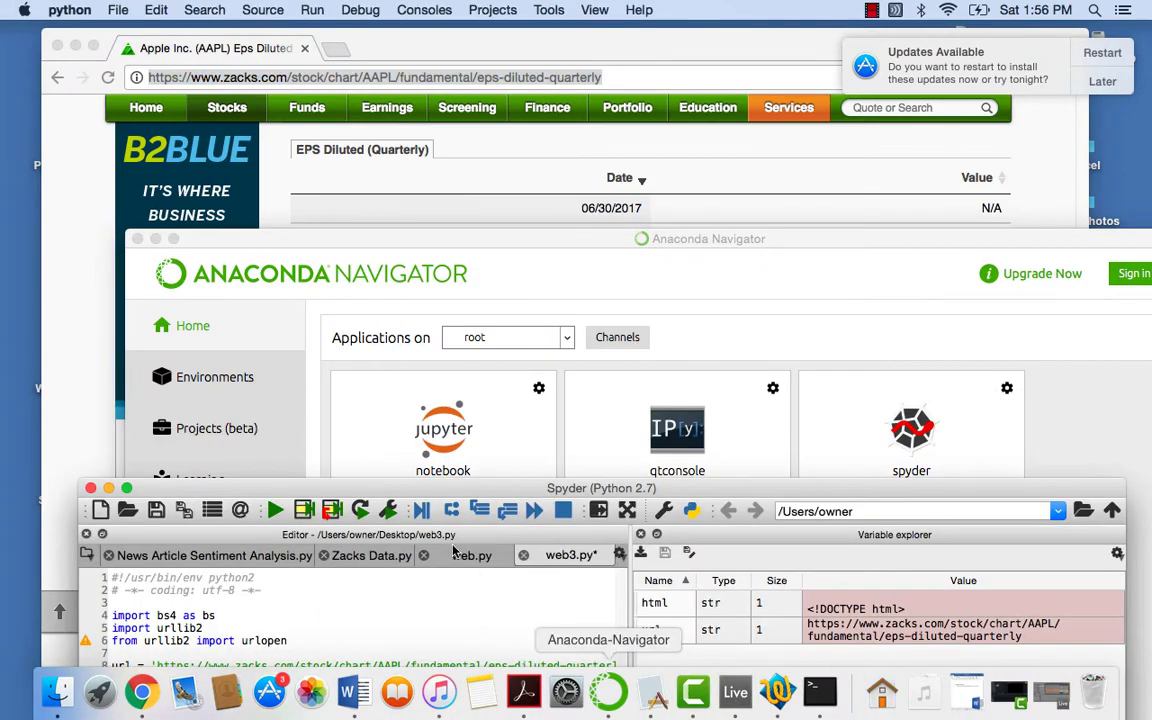
double_click(400, 488)
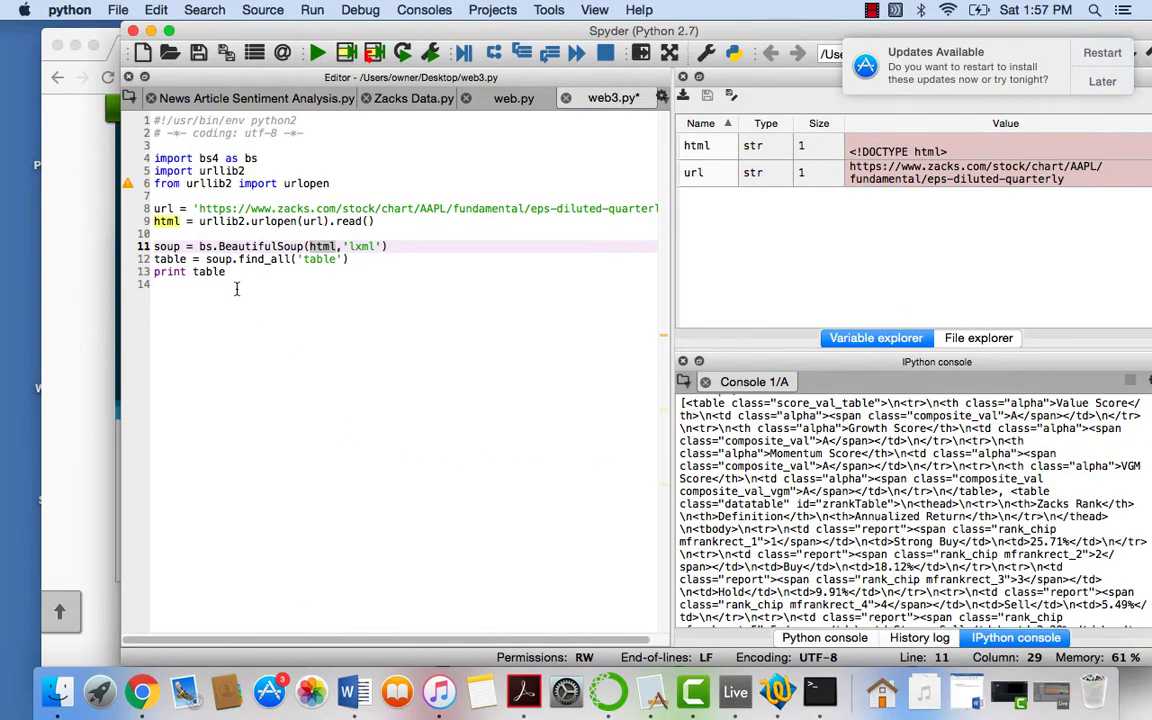
Delete all code below the import statements in web3.py and the blank line above them
left_click_drag(236, 289, 148, 195)
key("BackSpace")
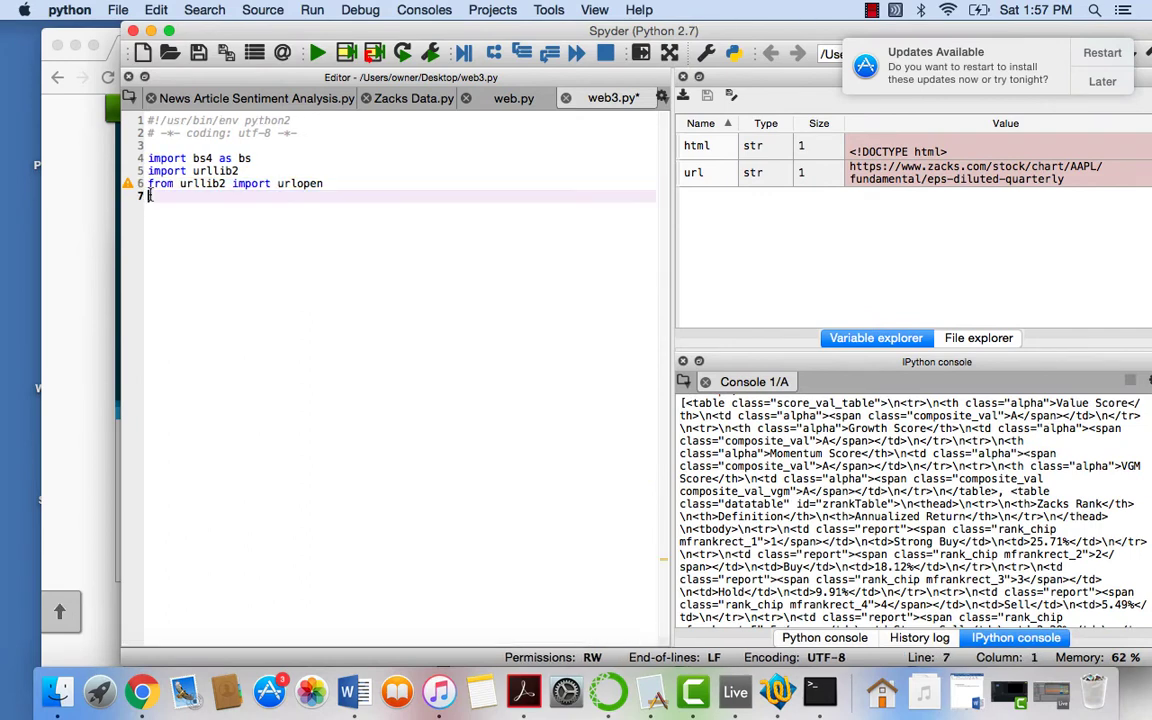
left_click_drag(330, 184, 77, 174)
left_click(165, 145)
key("BackSpace")
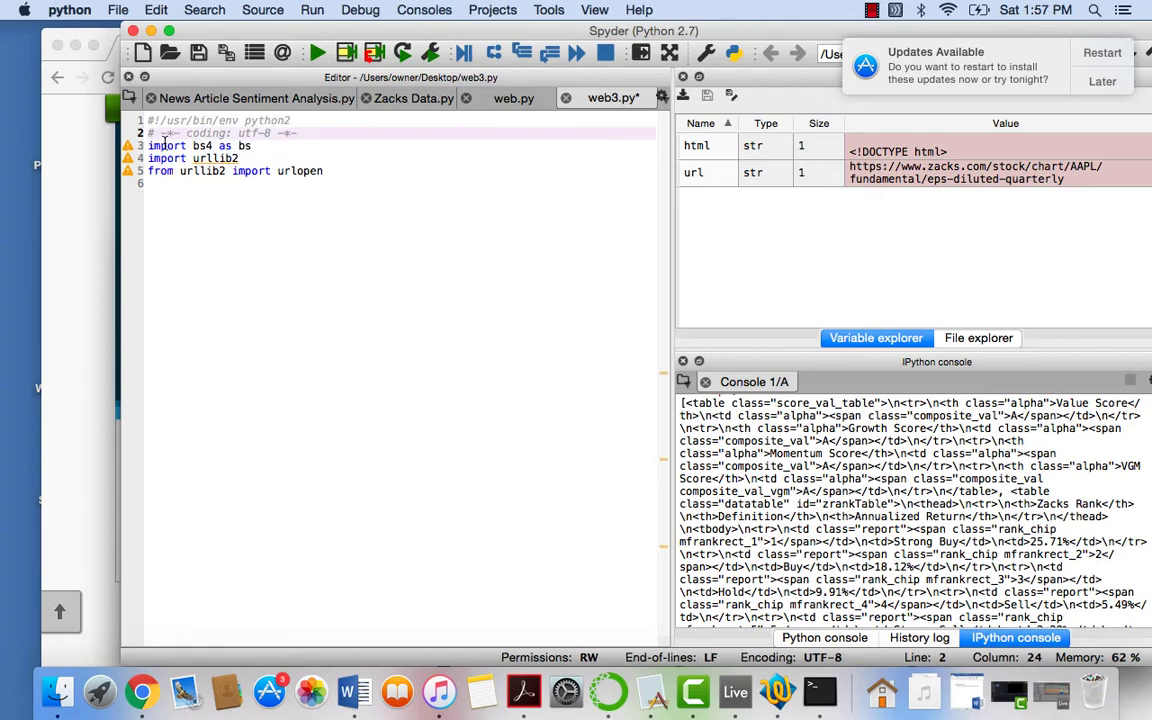
left_click_drag(239, 36, 380, 78)
left_click(533, 214)
key("Return")
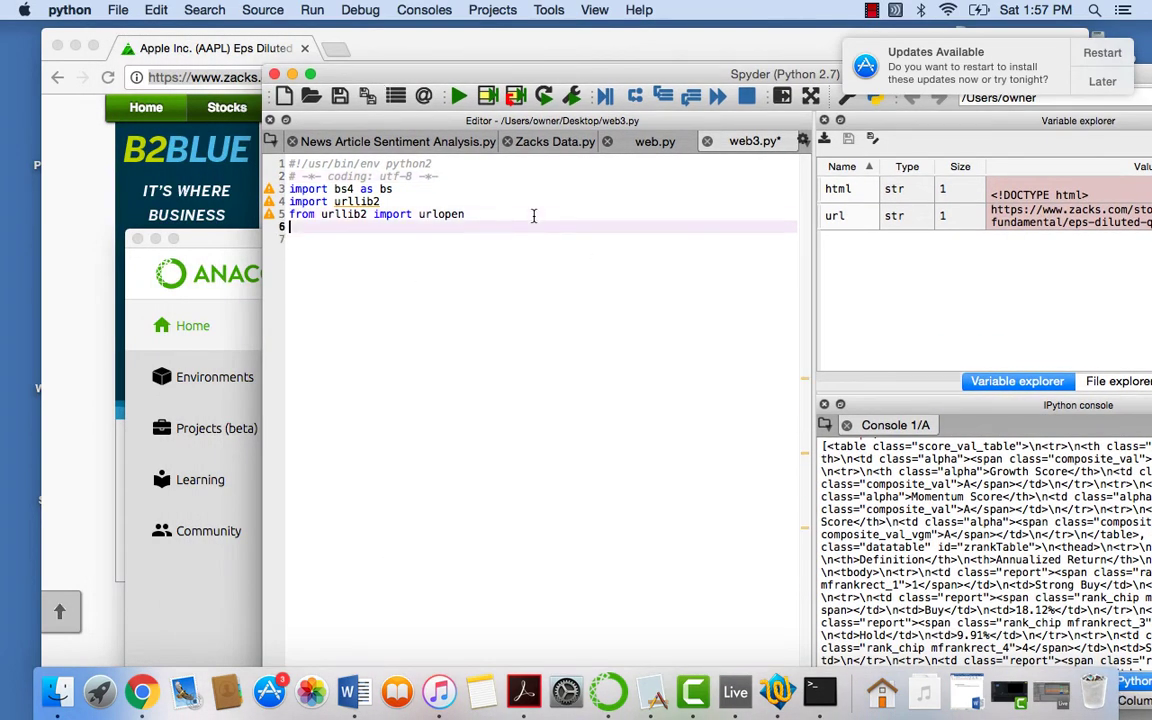
key("Return")
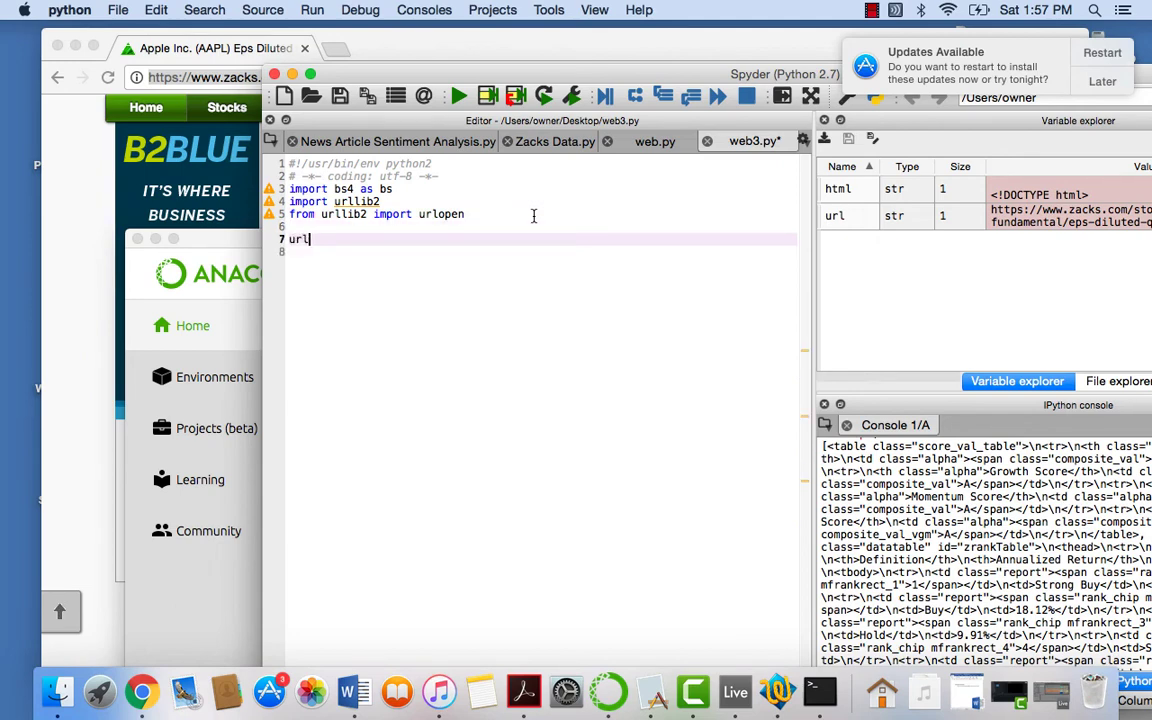
type("url = '")
key("super+v")
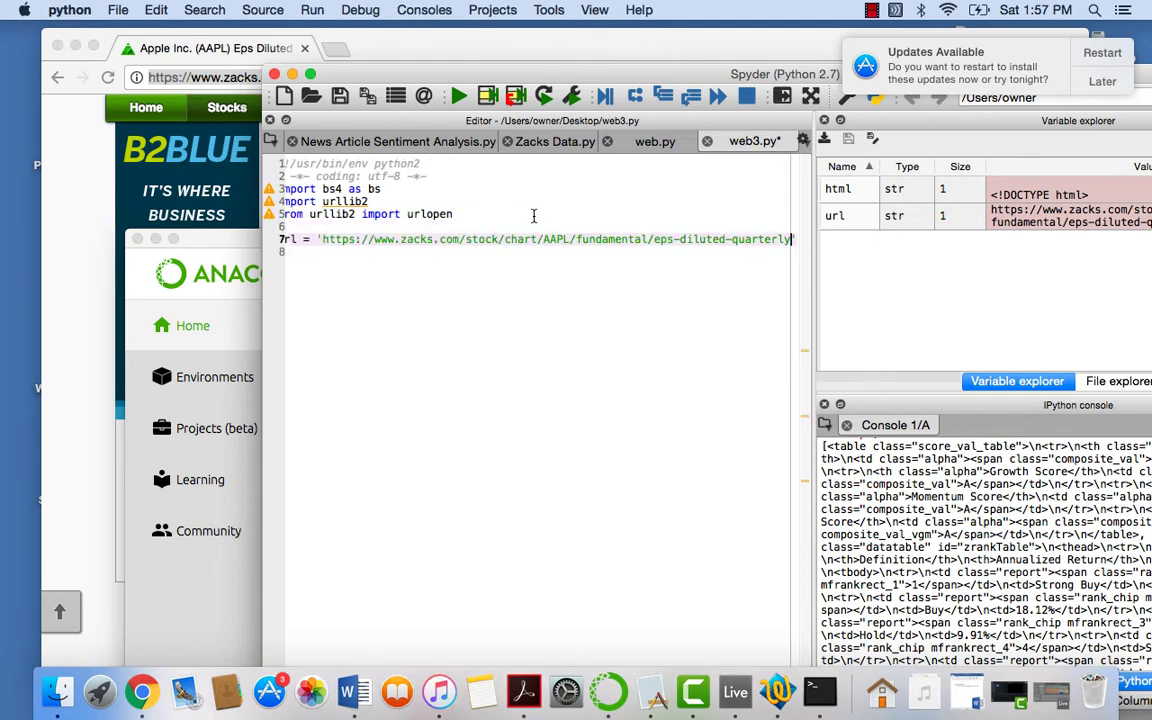
key("Return")
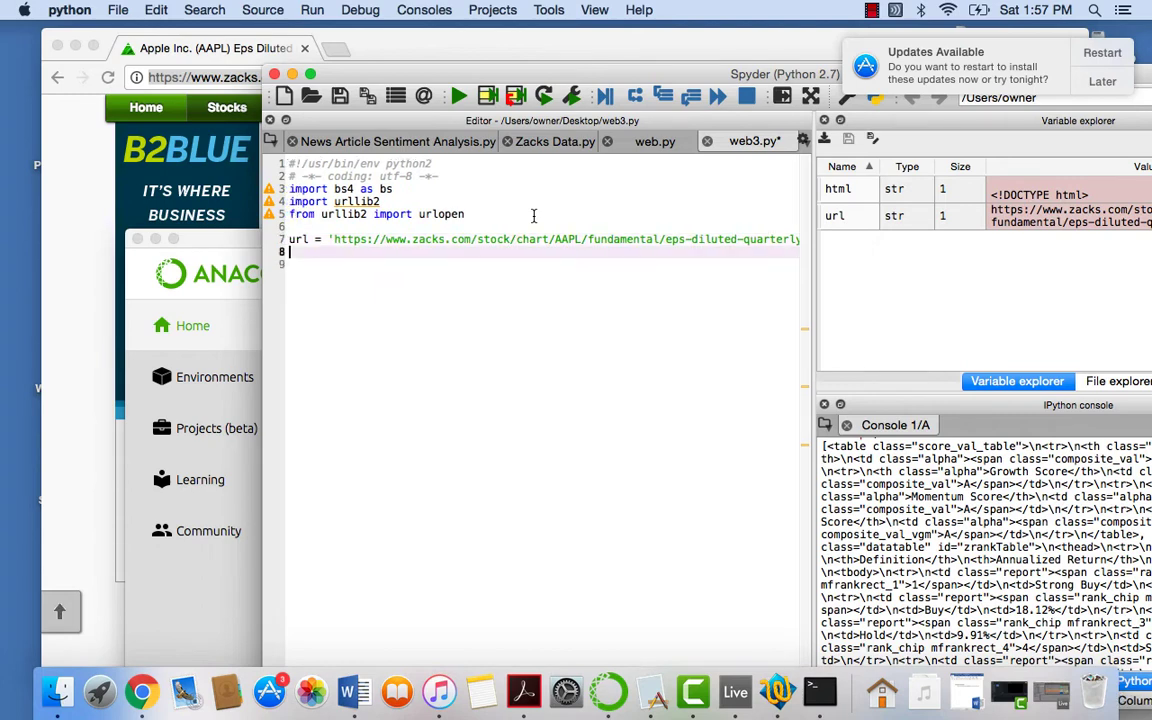
Add the line html = urllib2.urlopen(url).read() to fetch the page content
type("htm;")
type(" = urllib2")
type(".urlopen9")
key("BackSpace")
type("(url)")
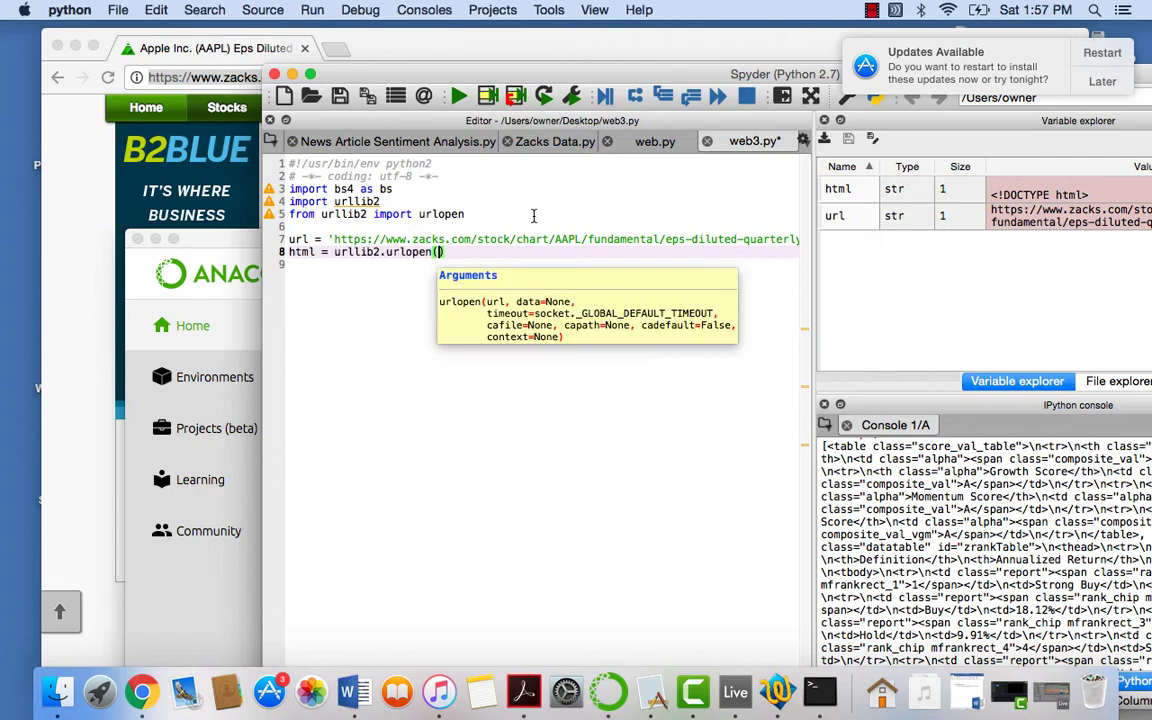
type(".readu()")
key("Return")
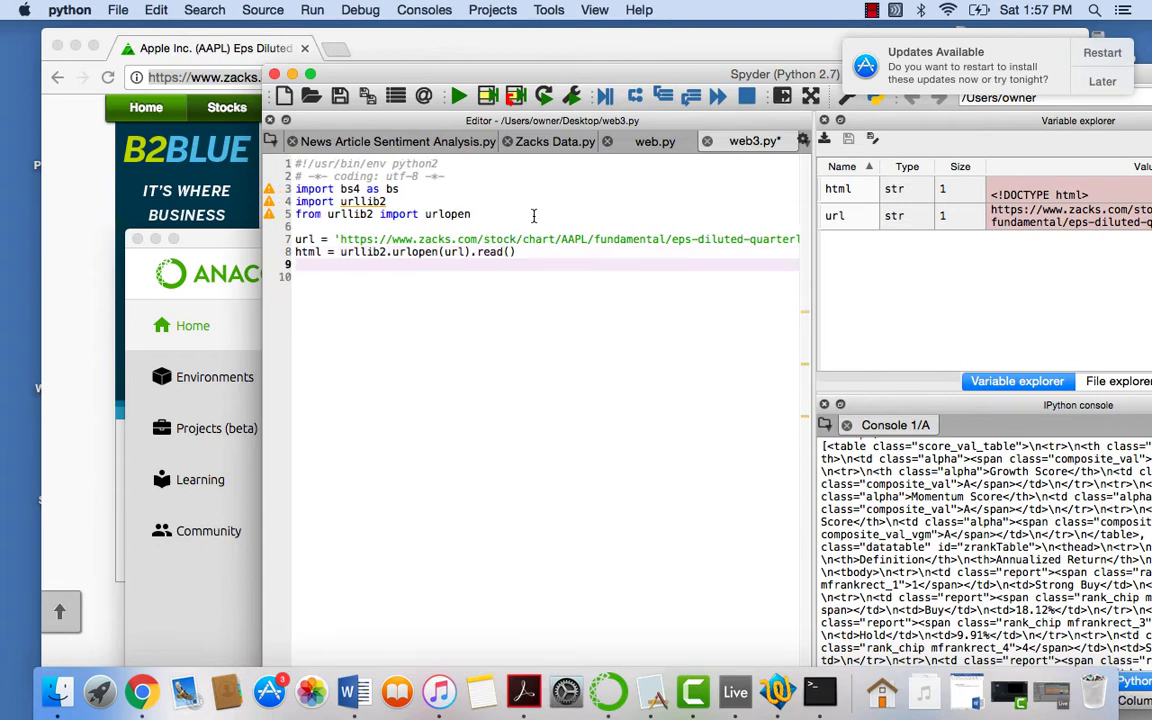
Add the line soup = bs.BeautifulSoup(html,'lxml') to parse the fetched page
type("sou")
type("p = b.")
type(".bea")
type(".b")
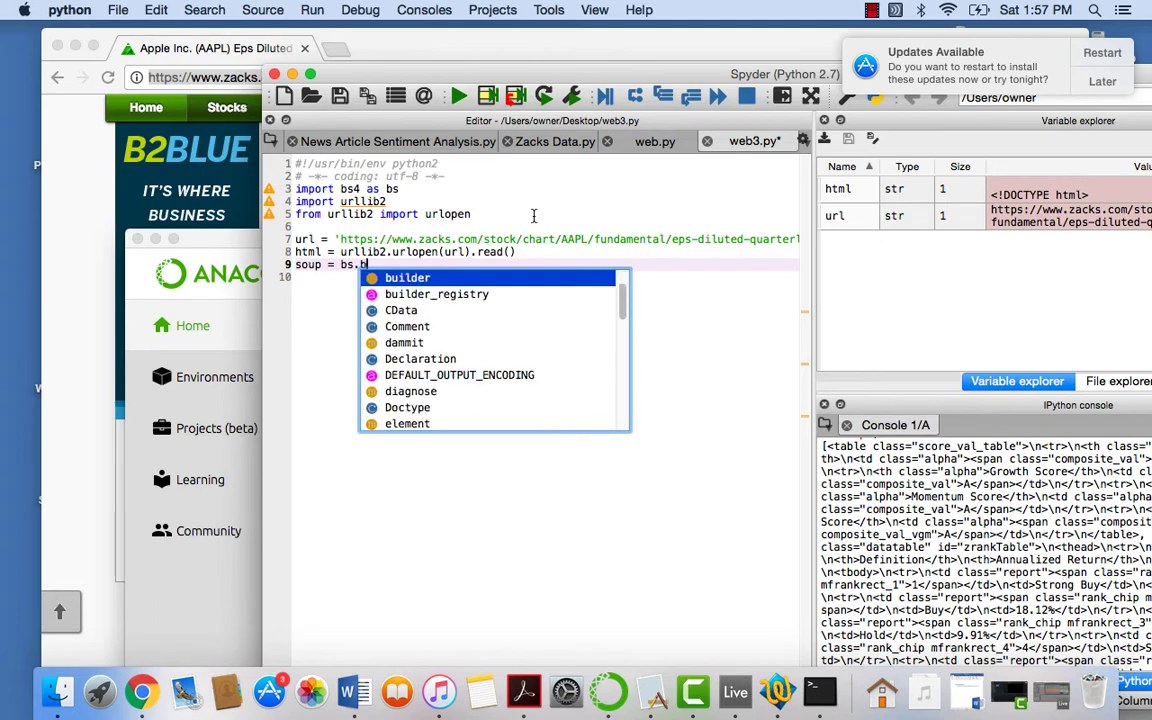
type("e.")
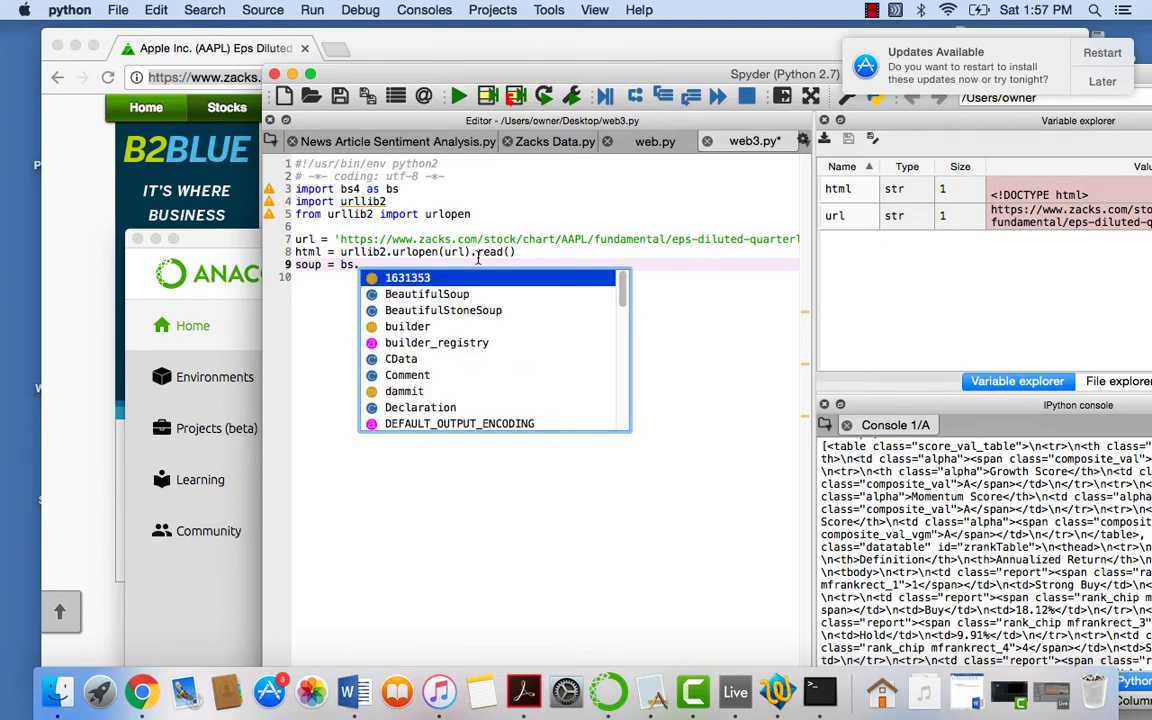
key("Down")
key("Return")
type("(")
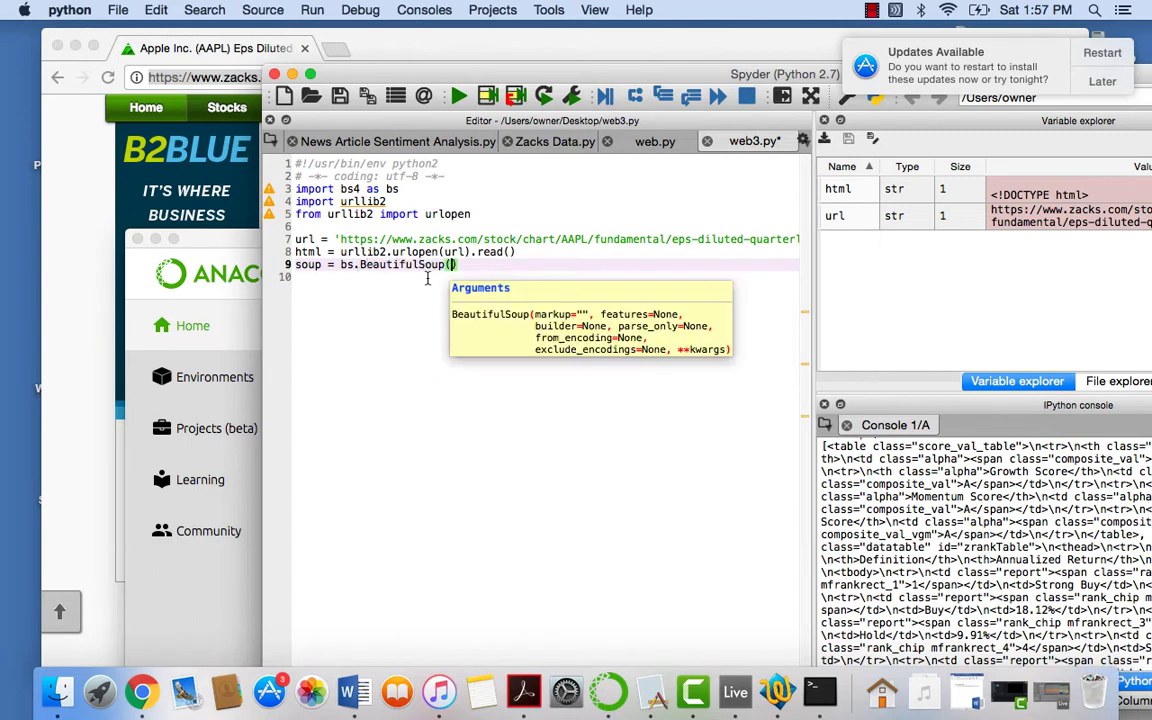
type("html,'lxml")
left_click(427, 286)
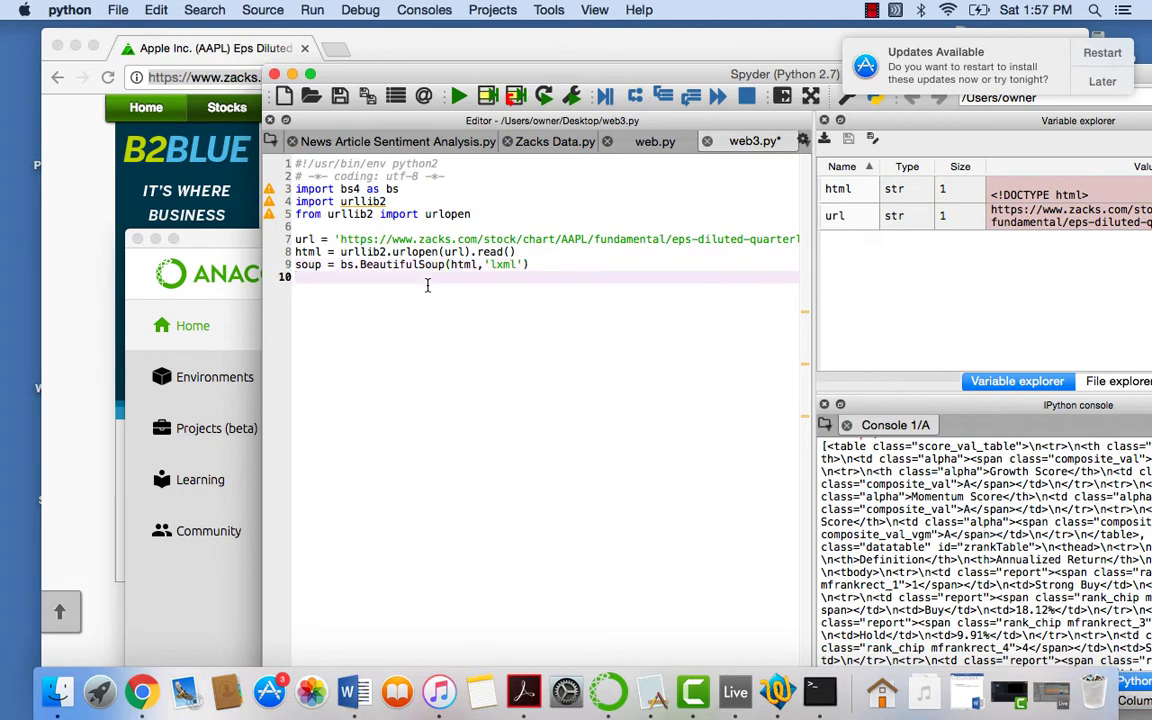
Add print soup as the last line, run the script, and look through the console output
type("print soup")
key("F5")
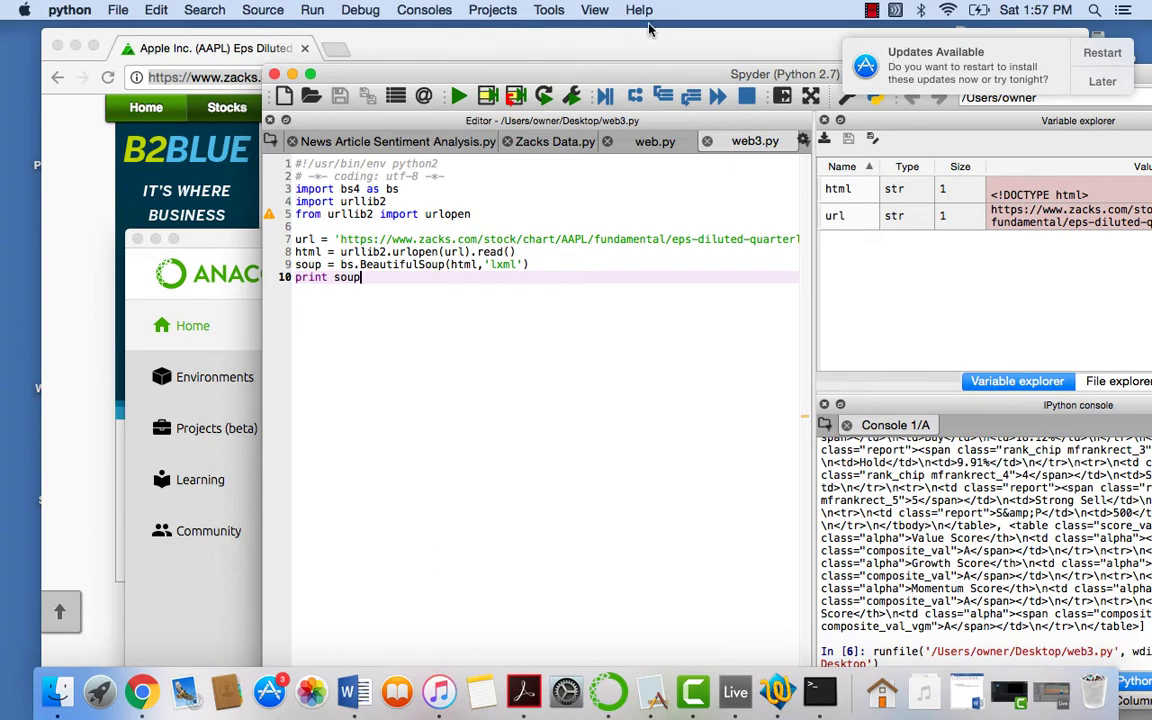
left_click_drag(633, 85, 539, 60)
scroll(953, 530, "up", 5)
scroll(953, 530, "down", 3)
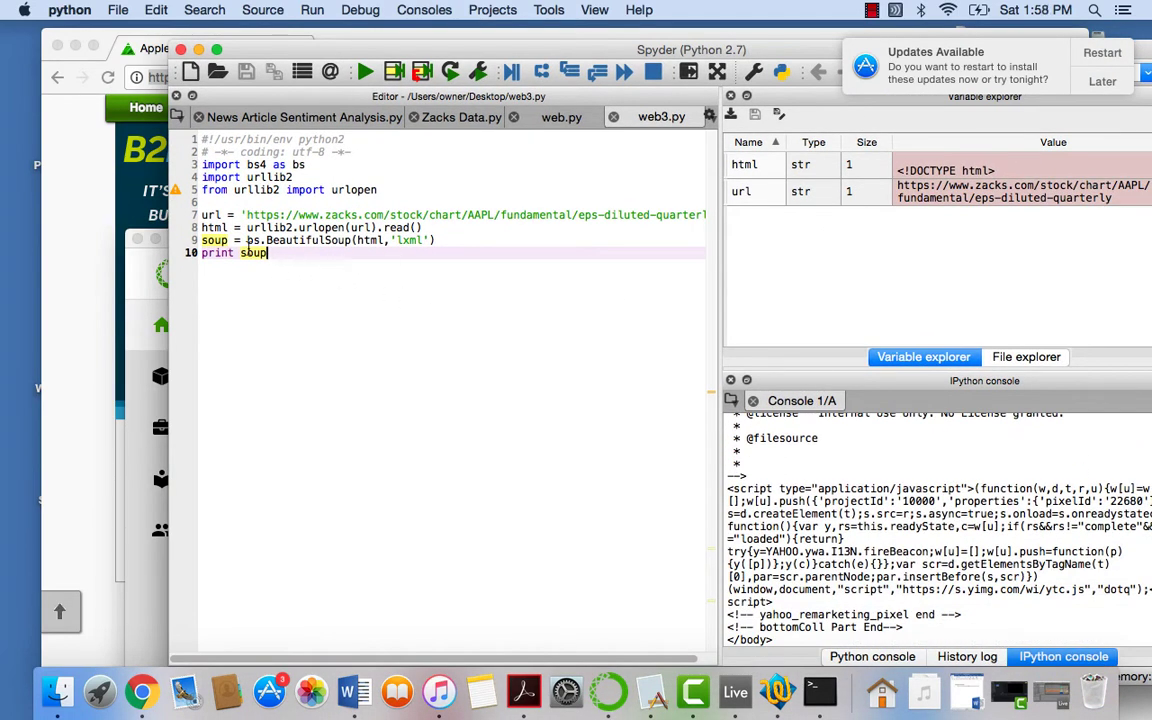
Replace the print soup line with table = soup.find_all('table') and print table, run the script, and review the output
key("shift+Home")
key("BackSpace")
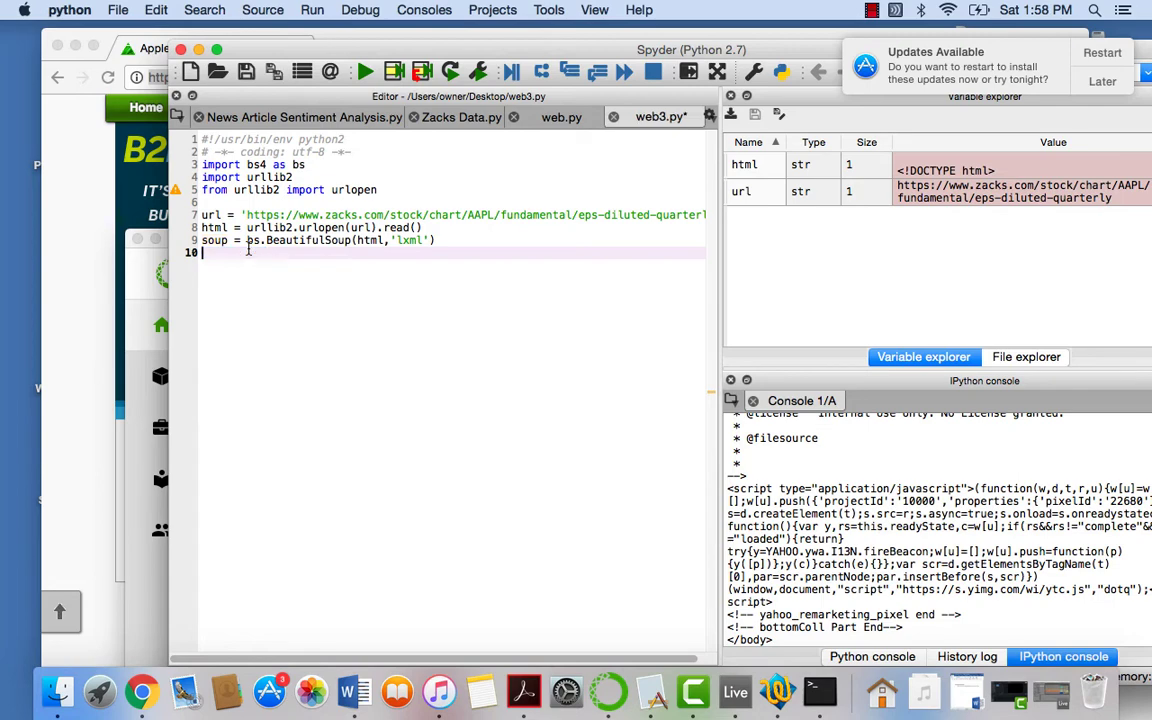
type("table = soup.find_all")
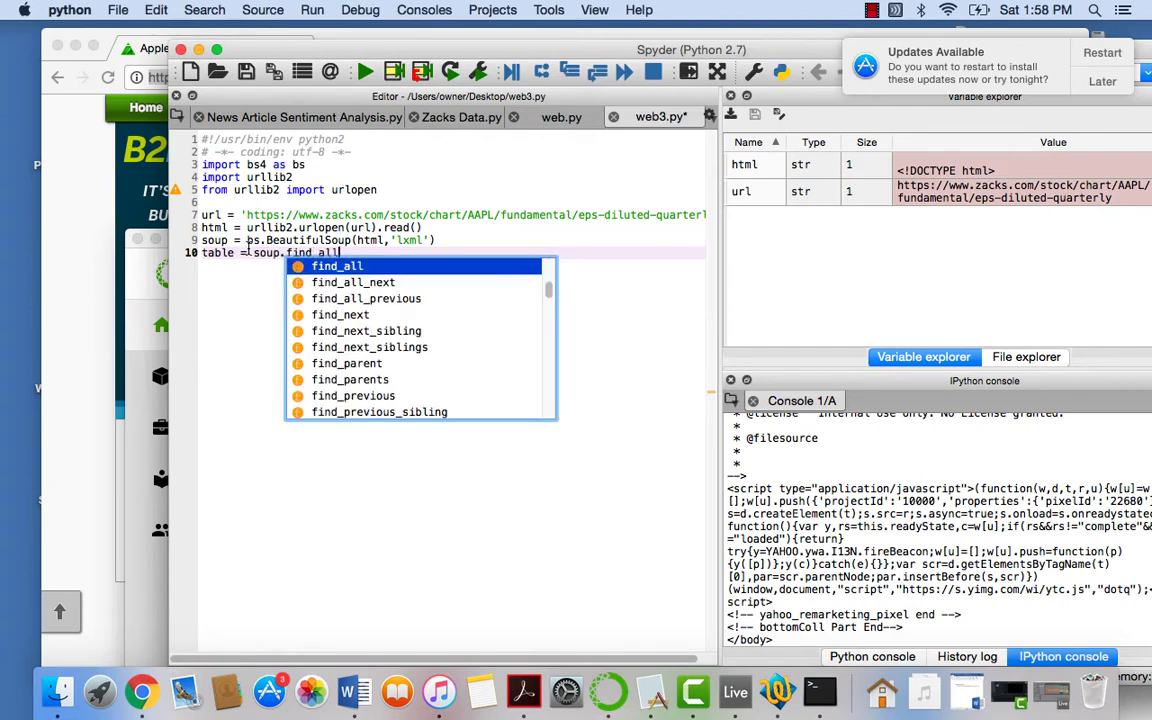
type("('table')")
key("Return")
type("print table")
key("F5")
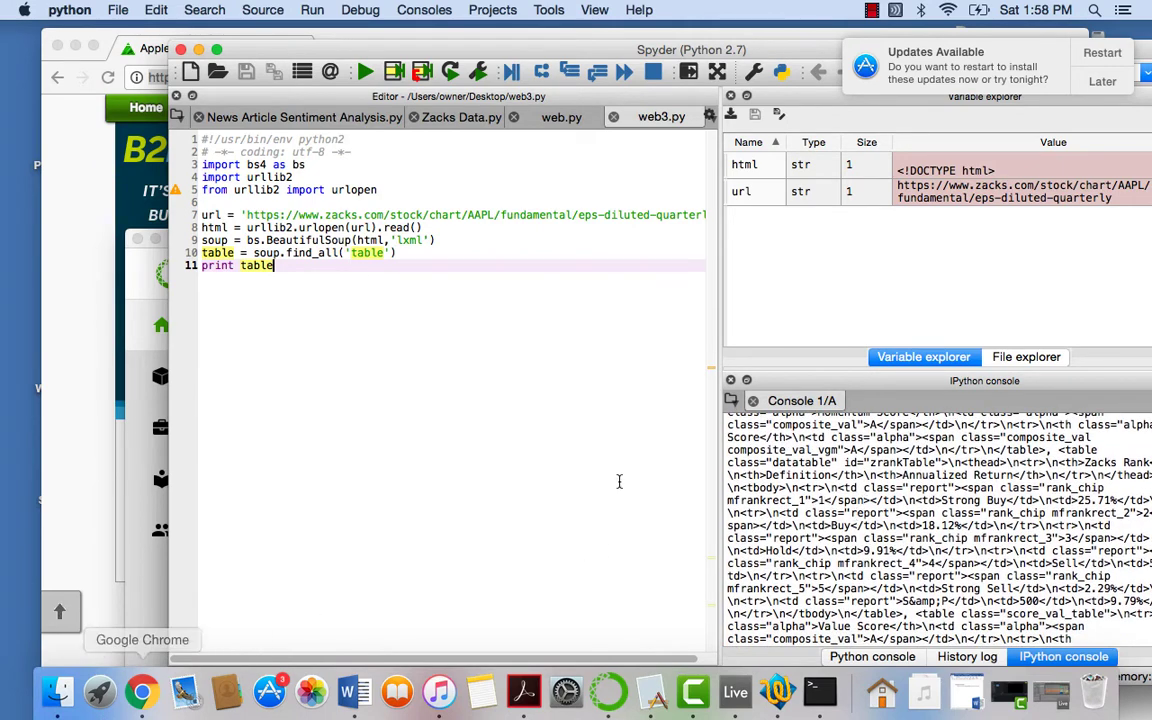
scroll(851, 578, "up", 5)
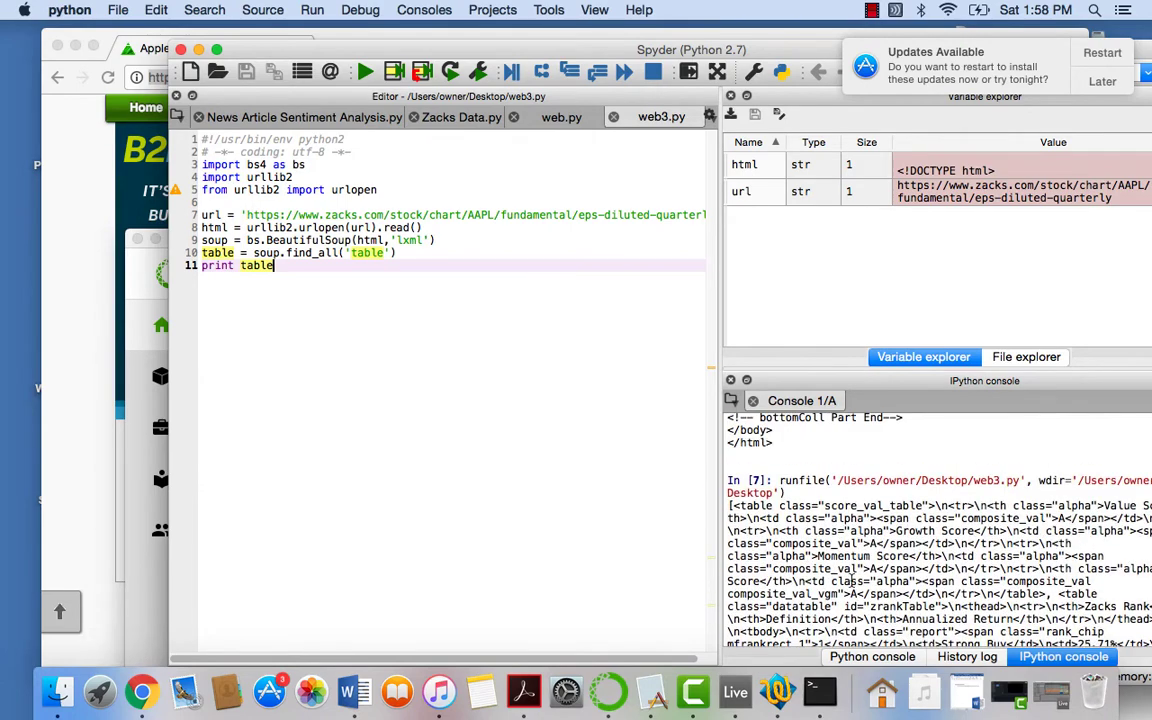
Change the find_all argument from 'table' to 'div', run the script again, and look through the console output
left_click(142, 692)
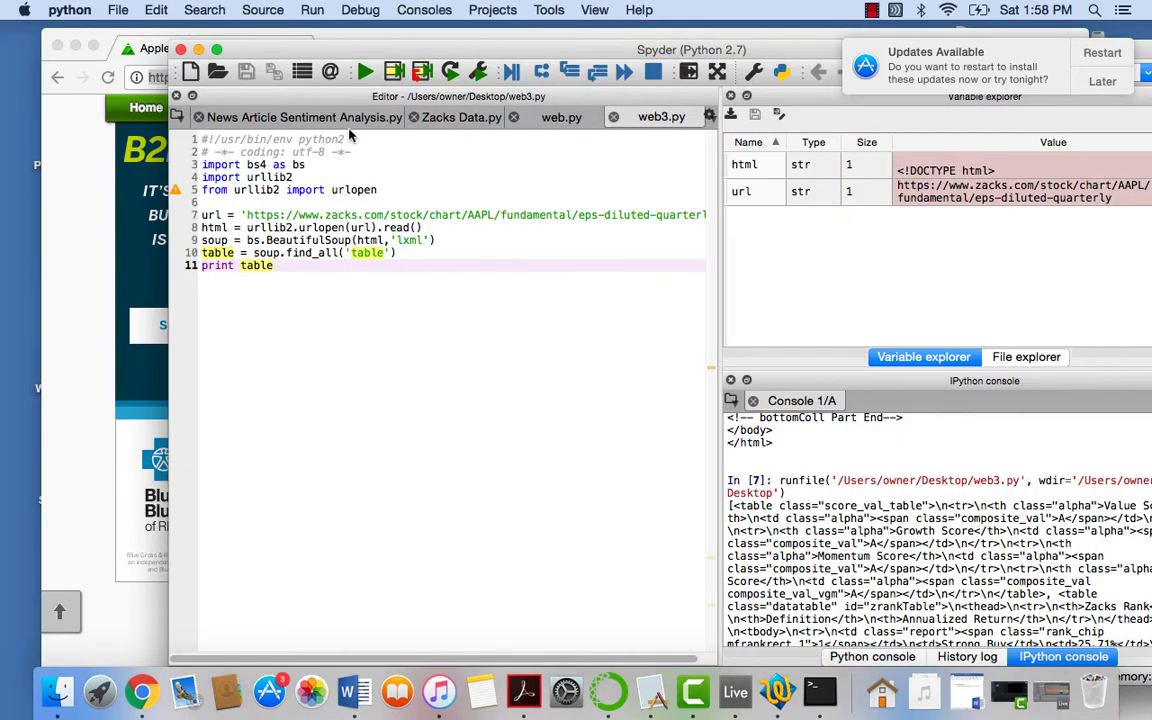
key("super+Tab")
double_click(355, 252)
type("div")
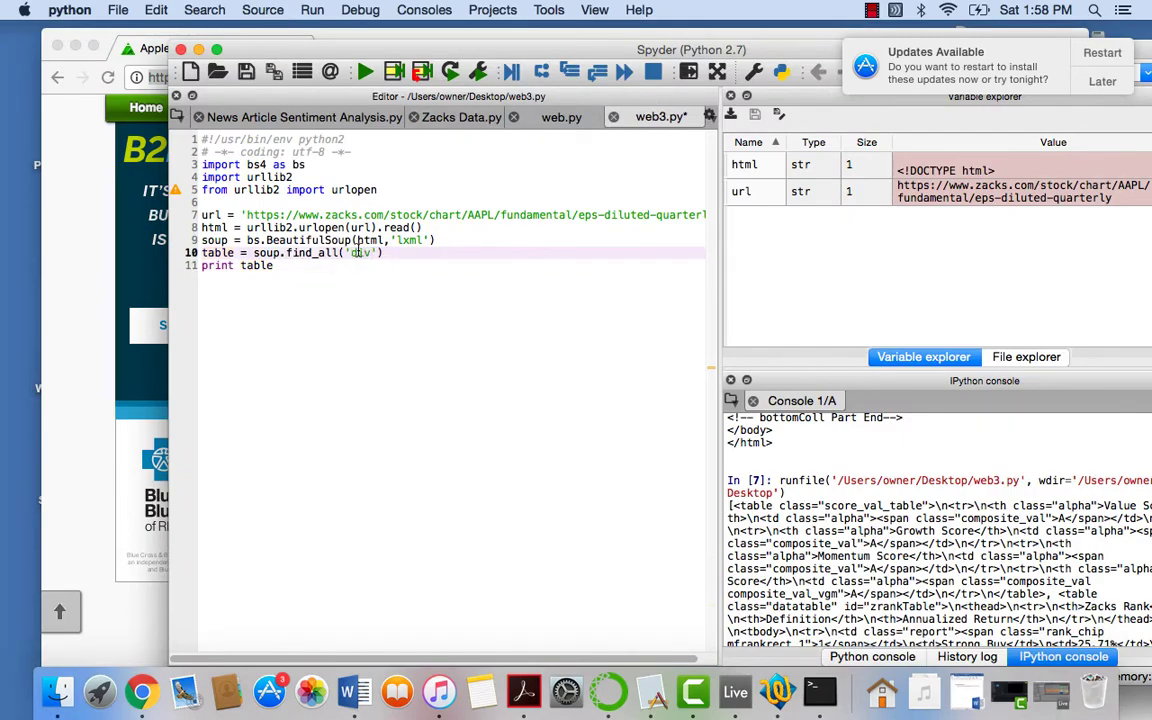
key("F5")
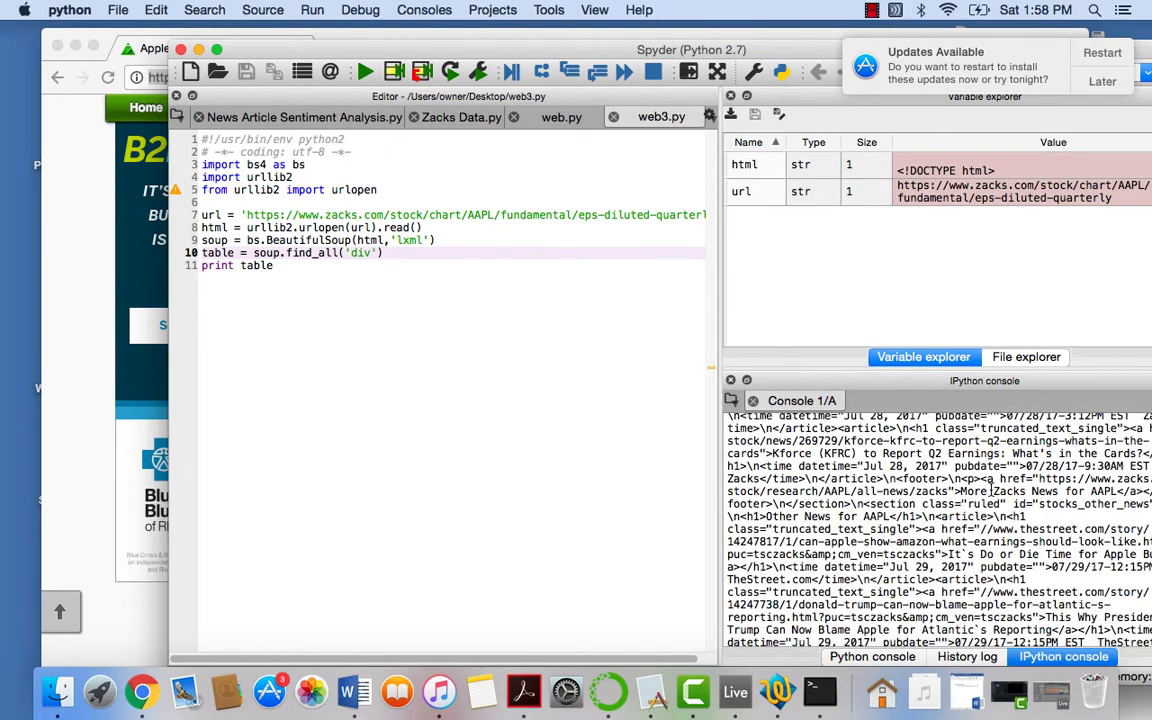
scroll(990, 490, "up", 2)
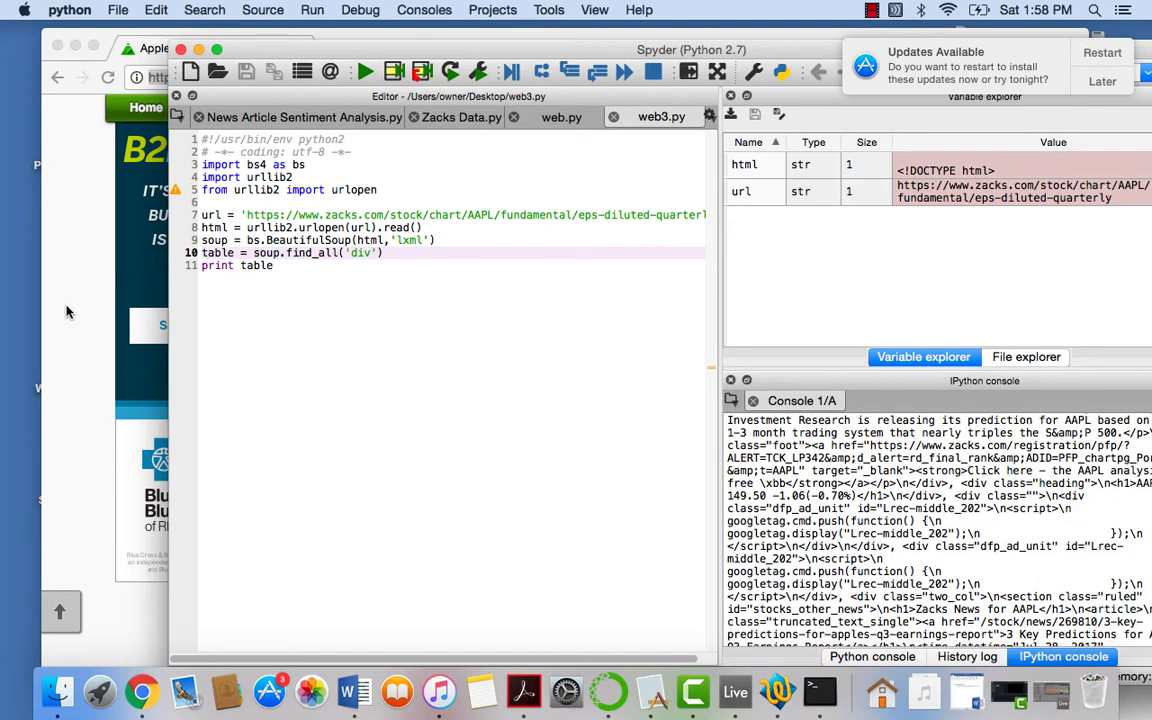
Switch to Chrome and display the page source of the AAPL EPS Diluted (Quarterly) page
left_click(59, 274)
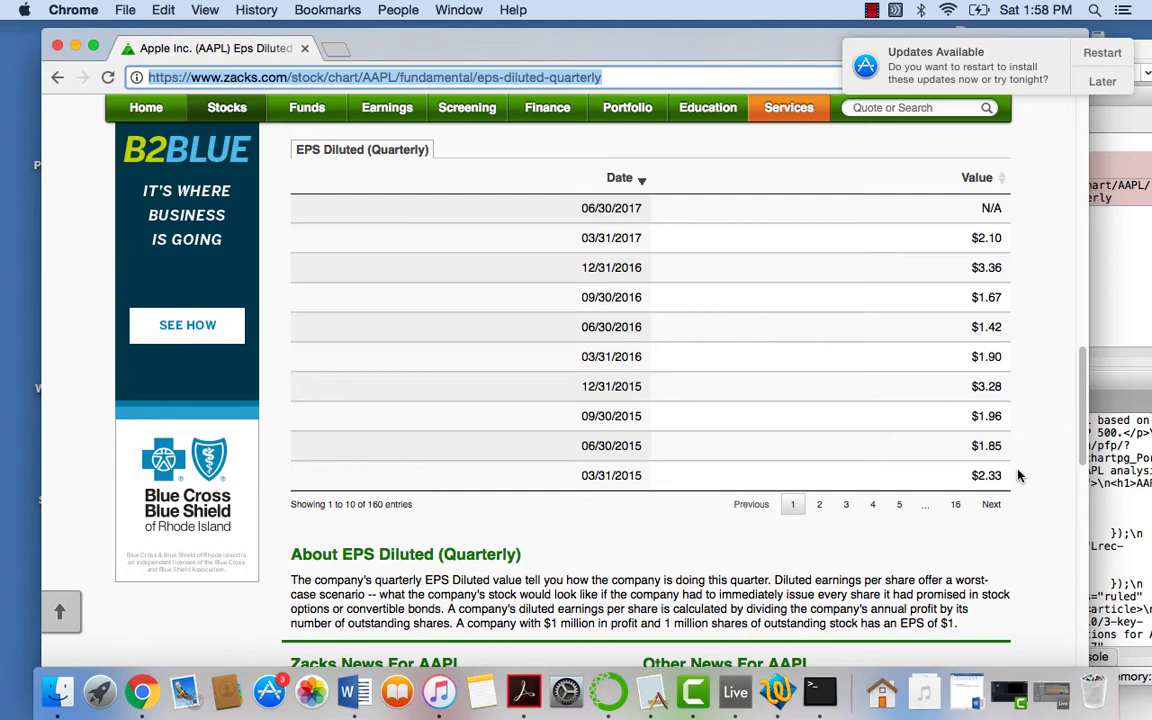
left_click(1013, 266)
right_click(868, 258)
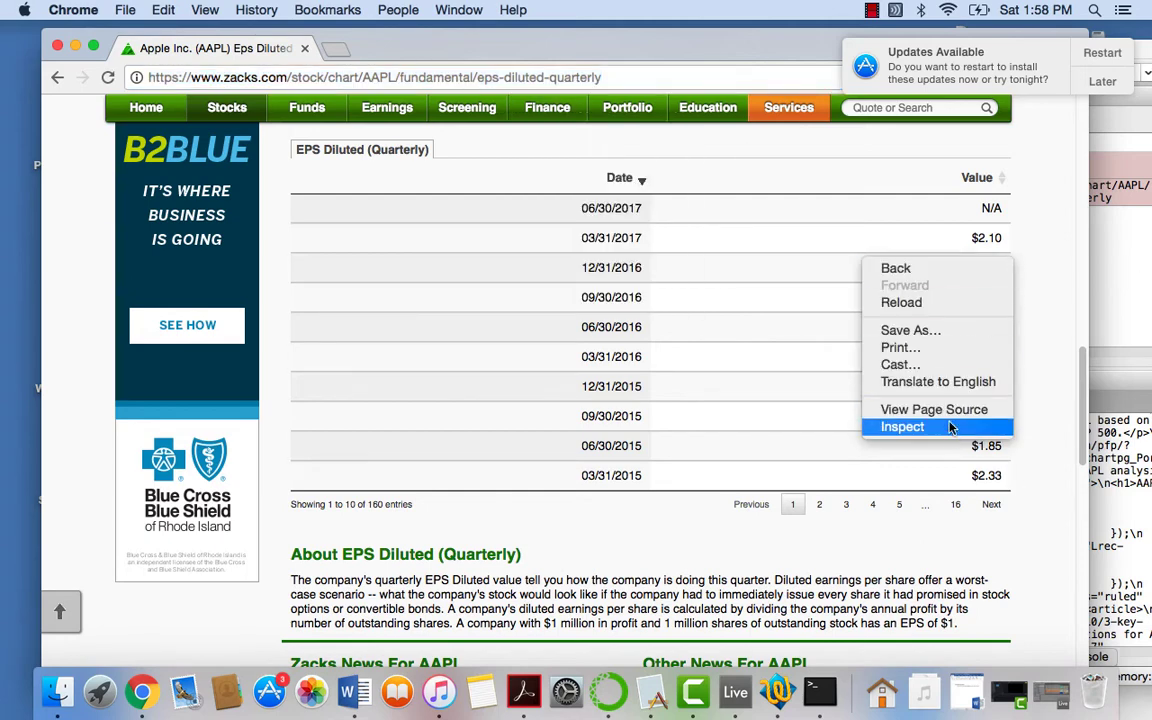
left_click(876, 407)
left_click(223, 46)
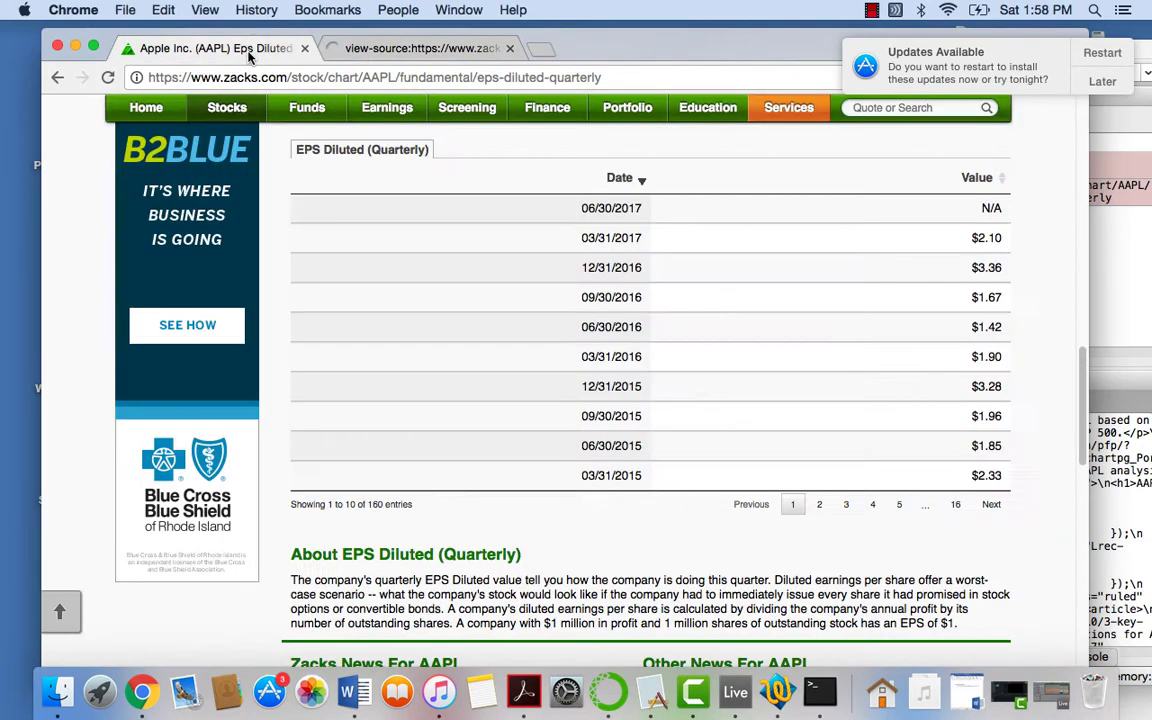
left_click(362, 48)
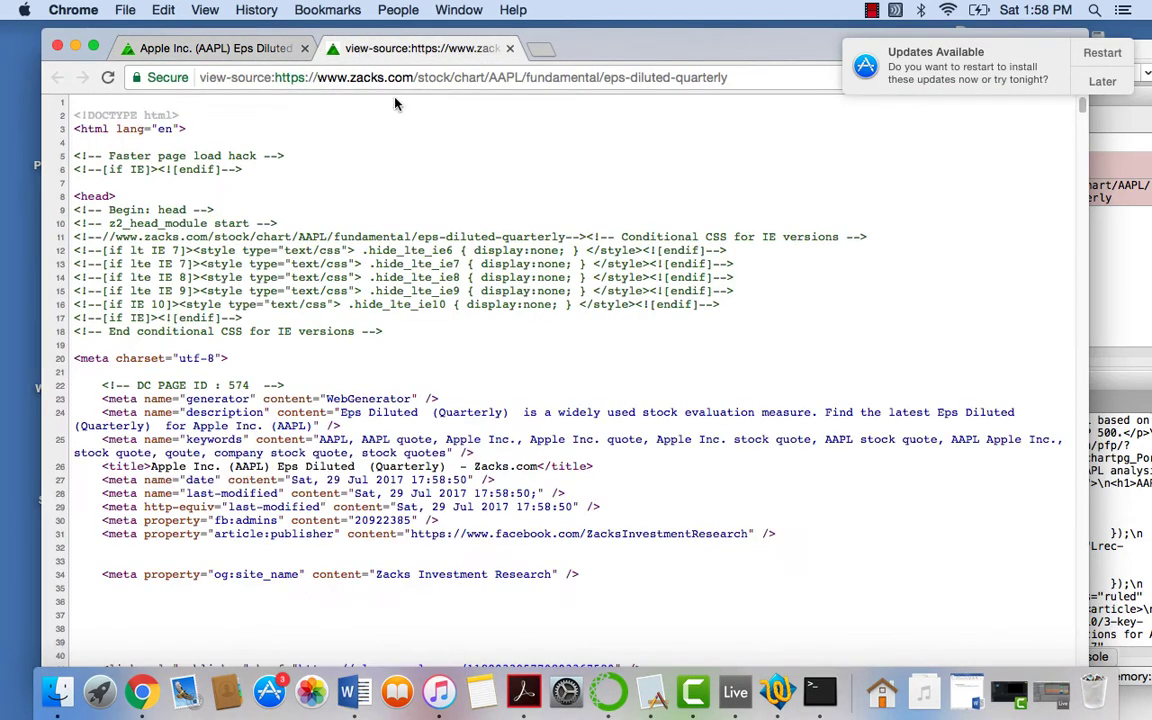
Search the page source for the EPS value, first as "$2.10" and again as "2.10"
key("super+f")
type("$")
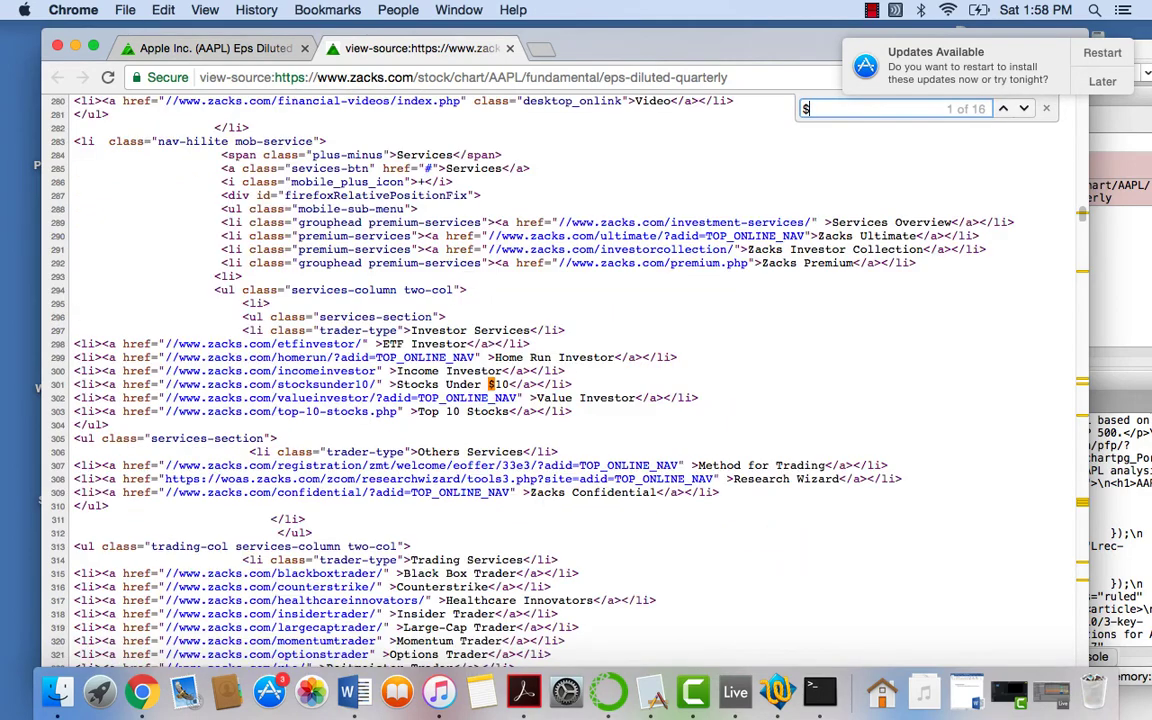
type("2.10")
key("BackSpace")
key("BackSpace")
key("BackSpace")
key("BackSpace")
key("BackSpace")
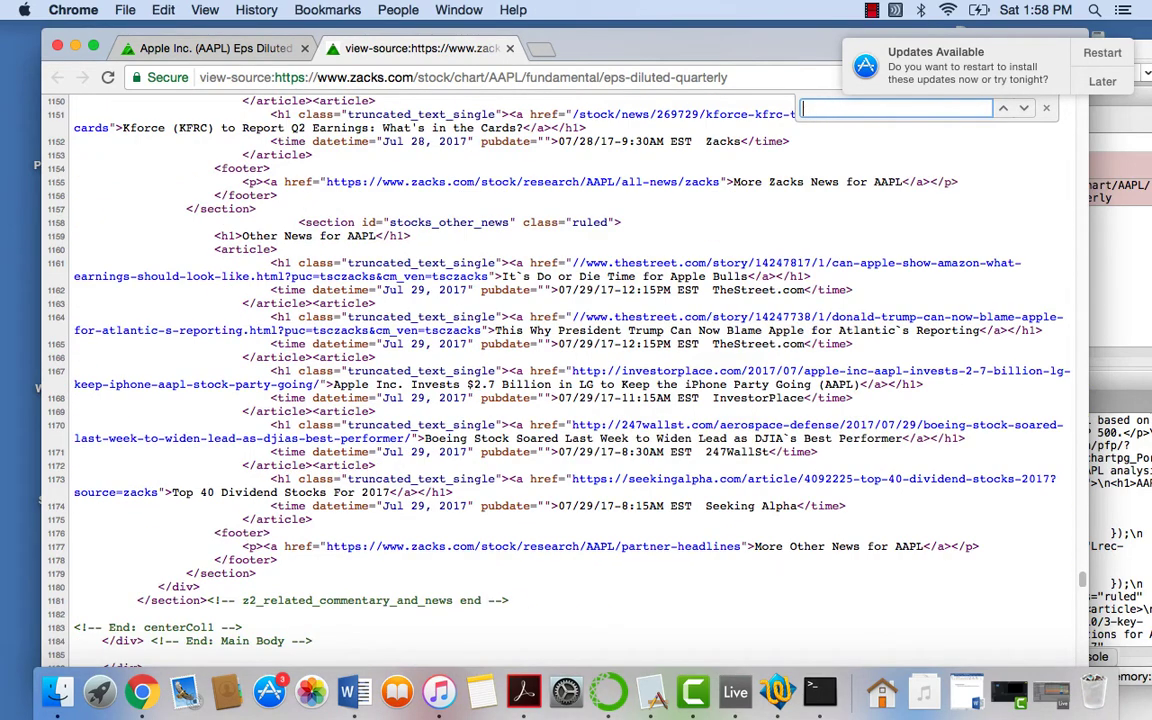
type("2.10")
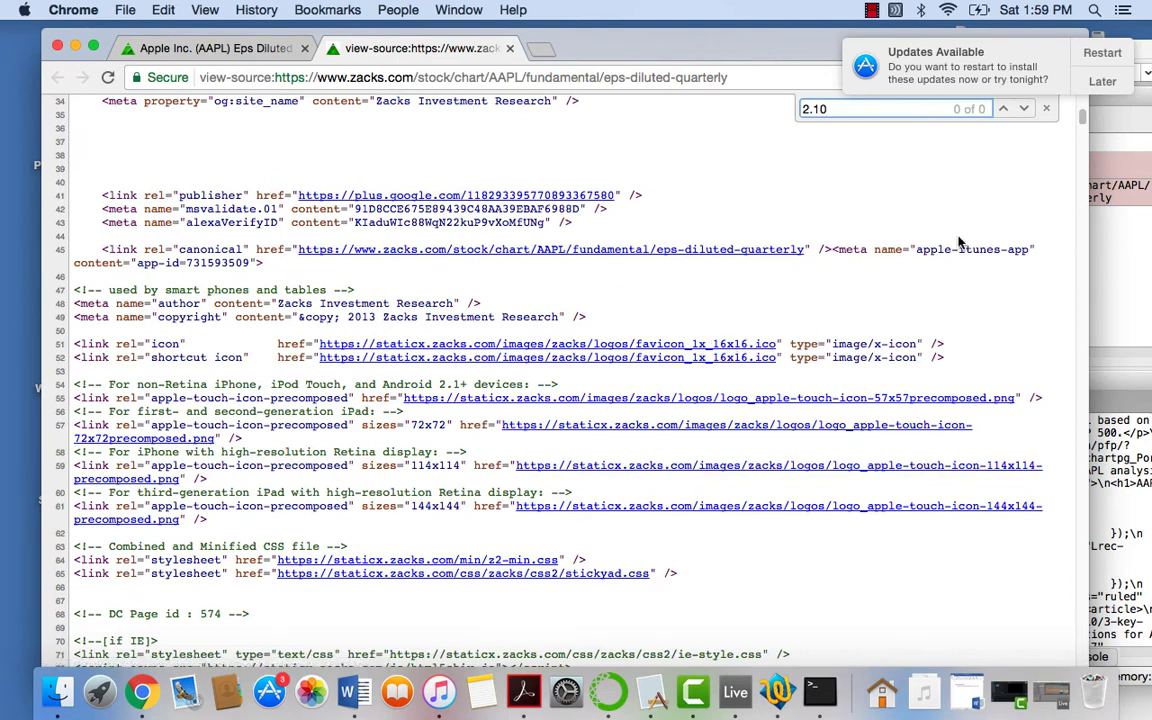
Postpone the system update reminder by an hour and close the text search in the page source
left_click(1125, 86)
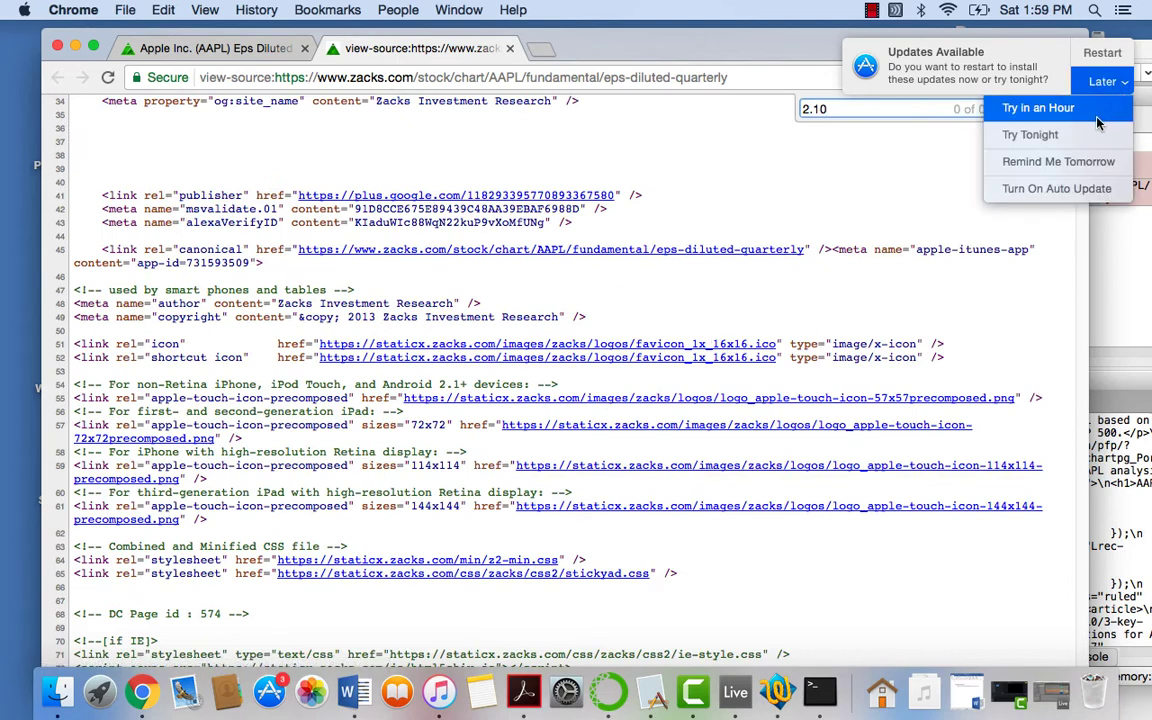
left_click(1030, 105)
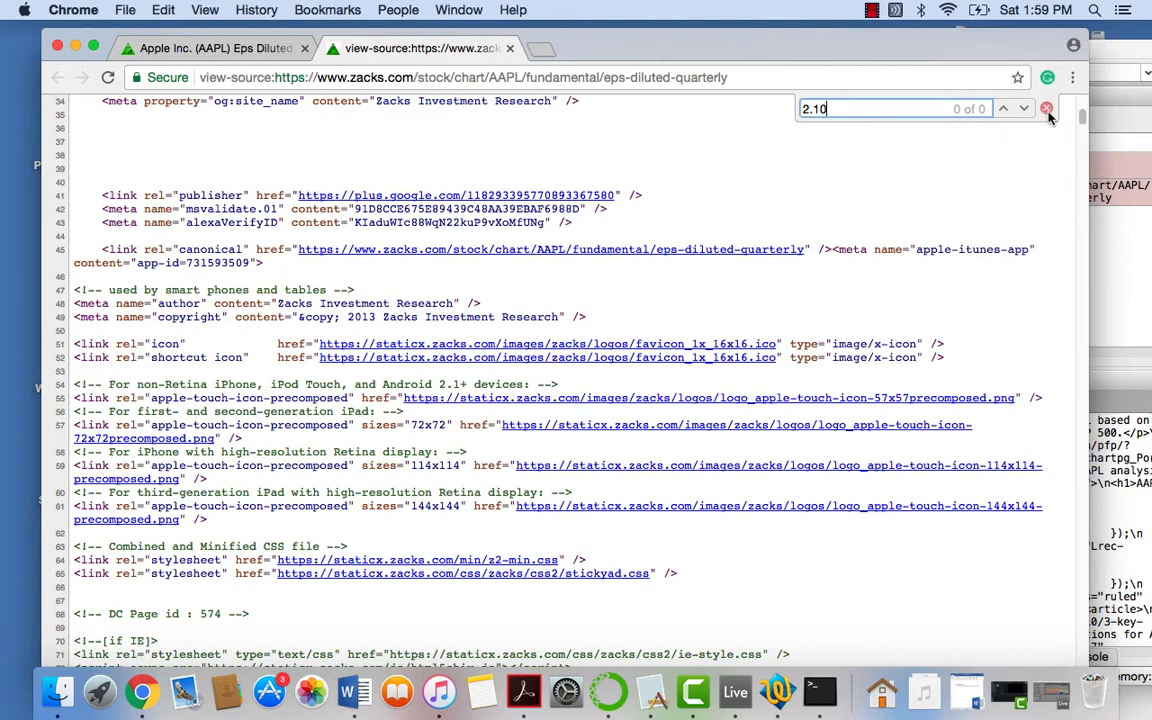
left_click(1046, 108)
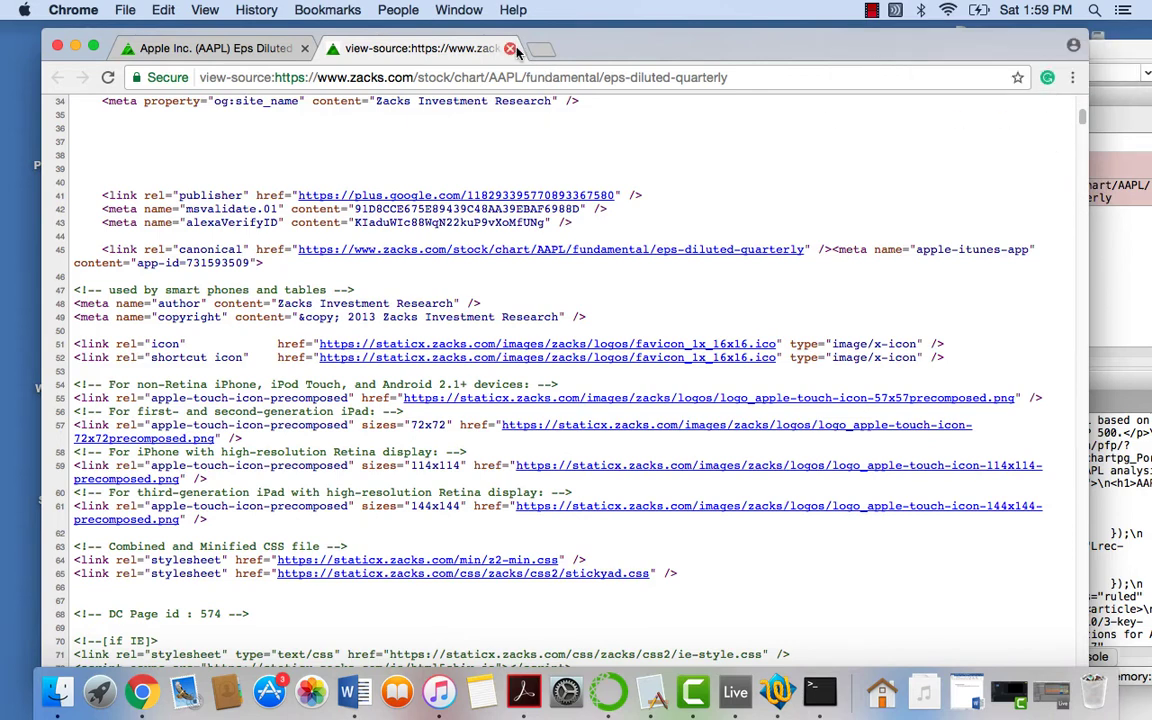
Return to the AAPL chart page and review its EPS Diluted (Quarterly) table
left_click(165, 48)
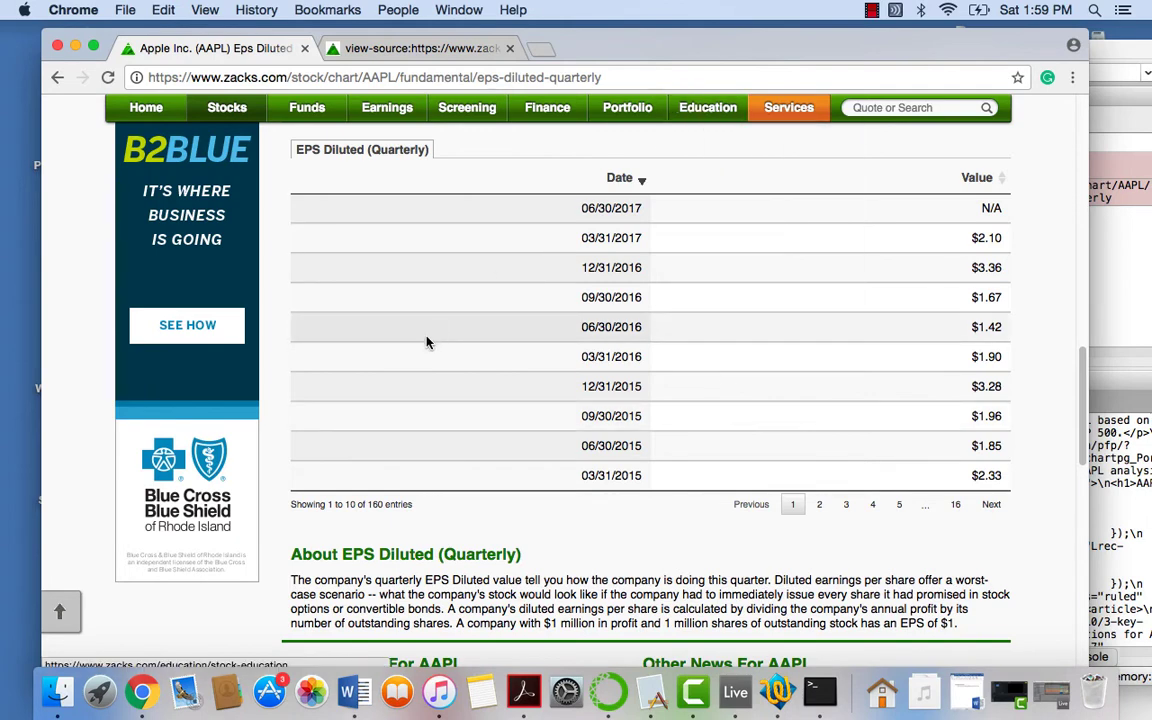
scroll(518, 305, "up", 4)
scroll(518, 305, "down", 2)
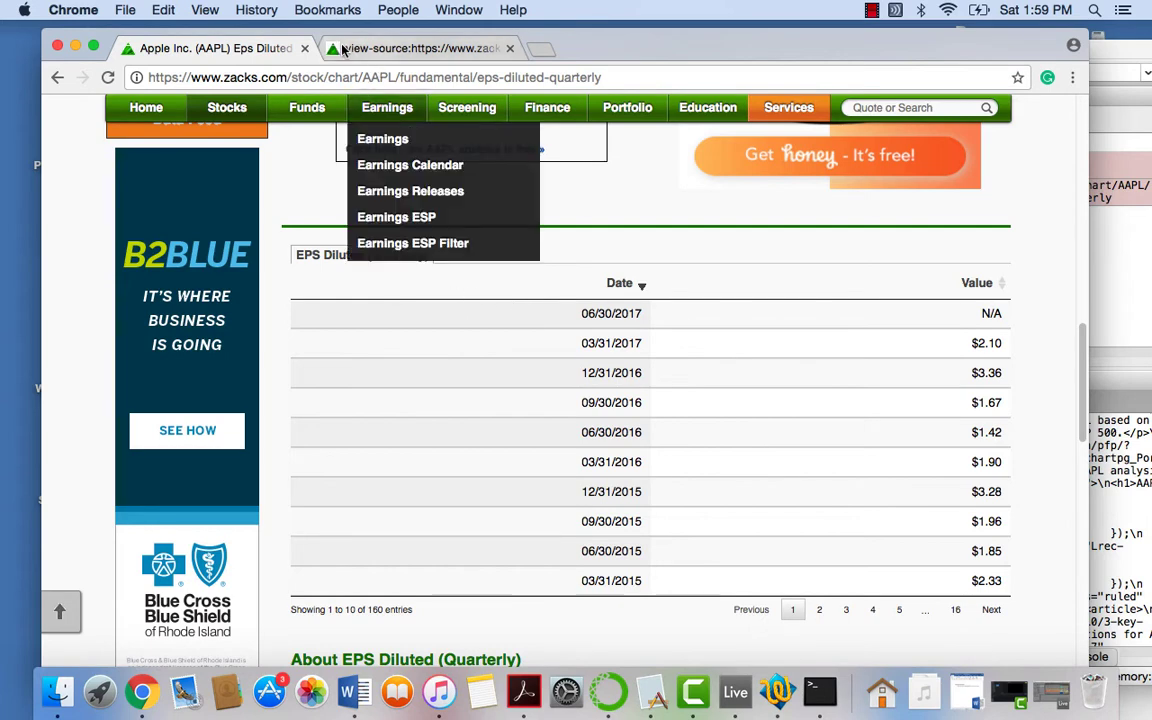
left_click(538, 50)
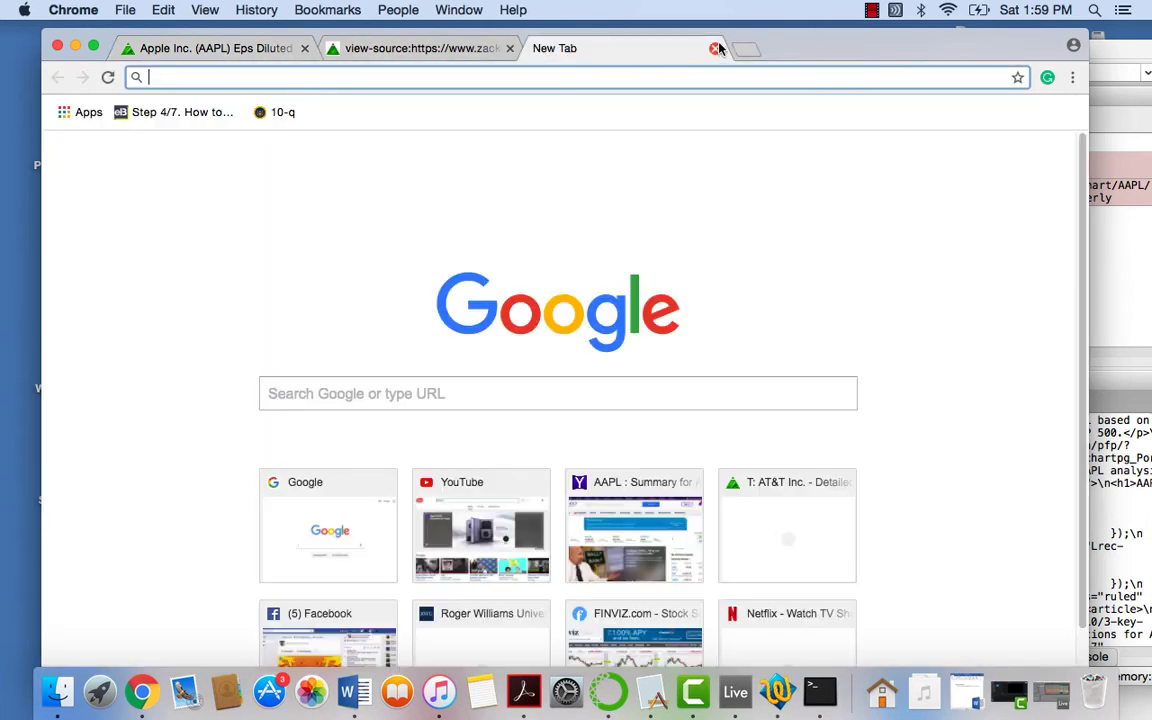
left_click(715, 49)
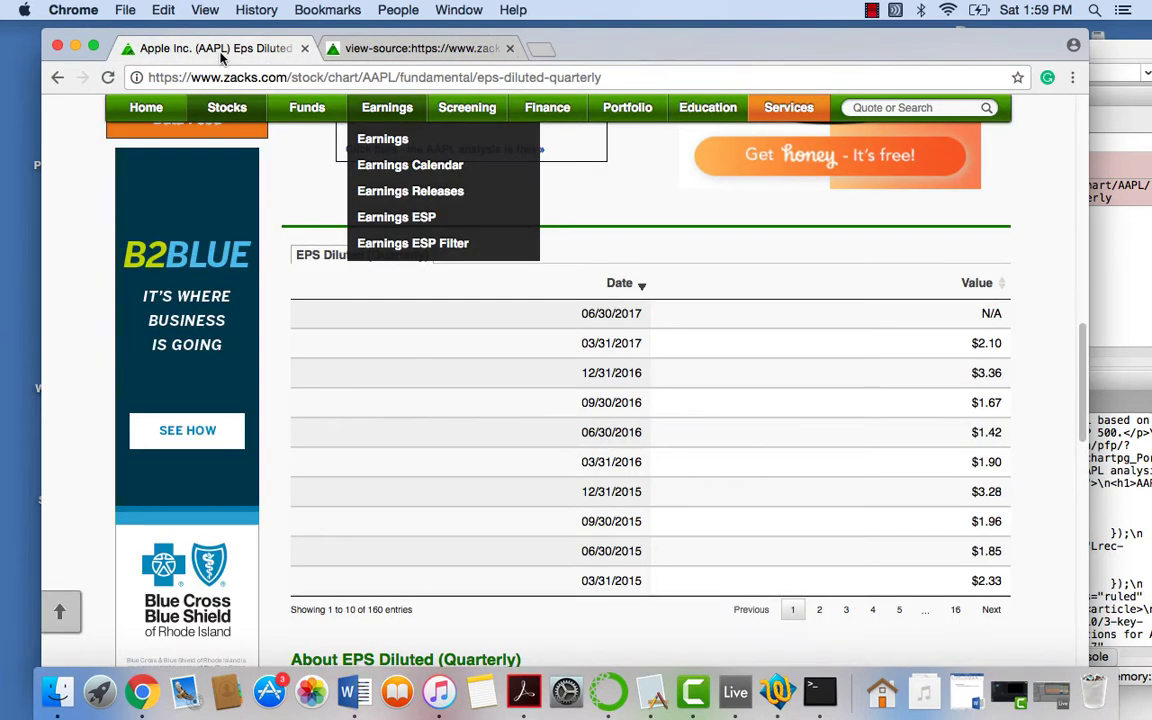
left_click(543, 80)
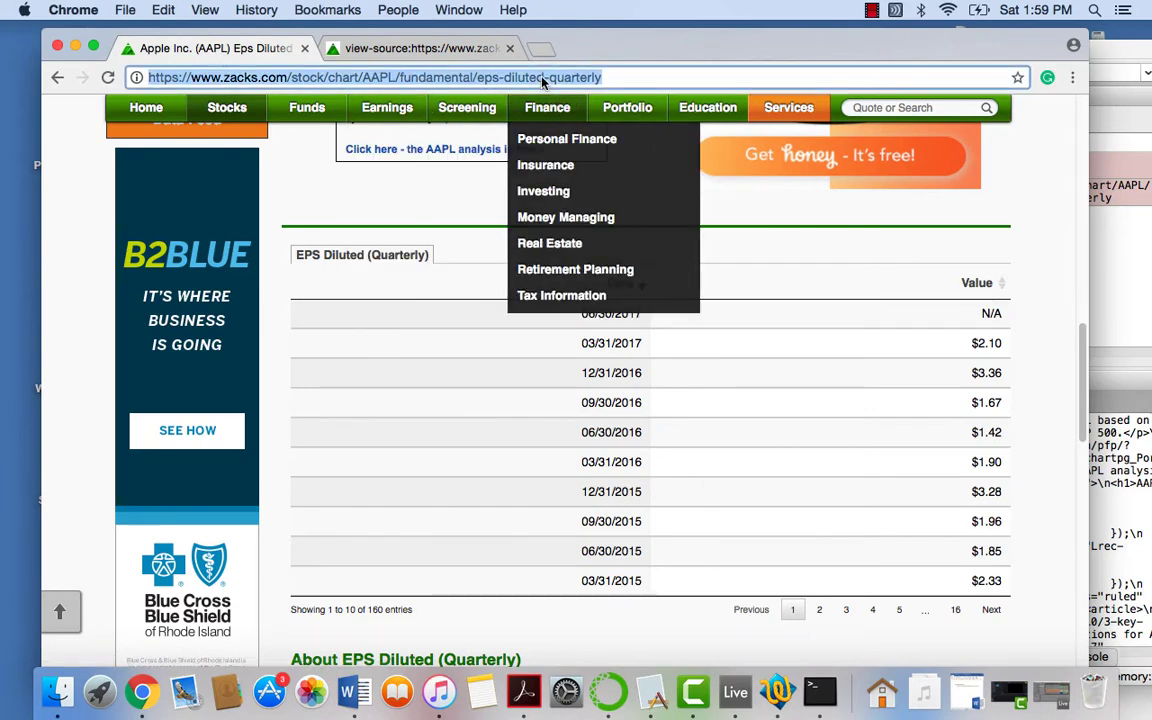
left_click(481, 434)
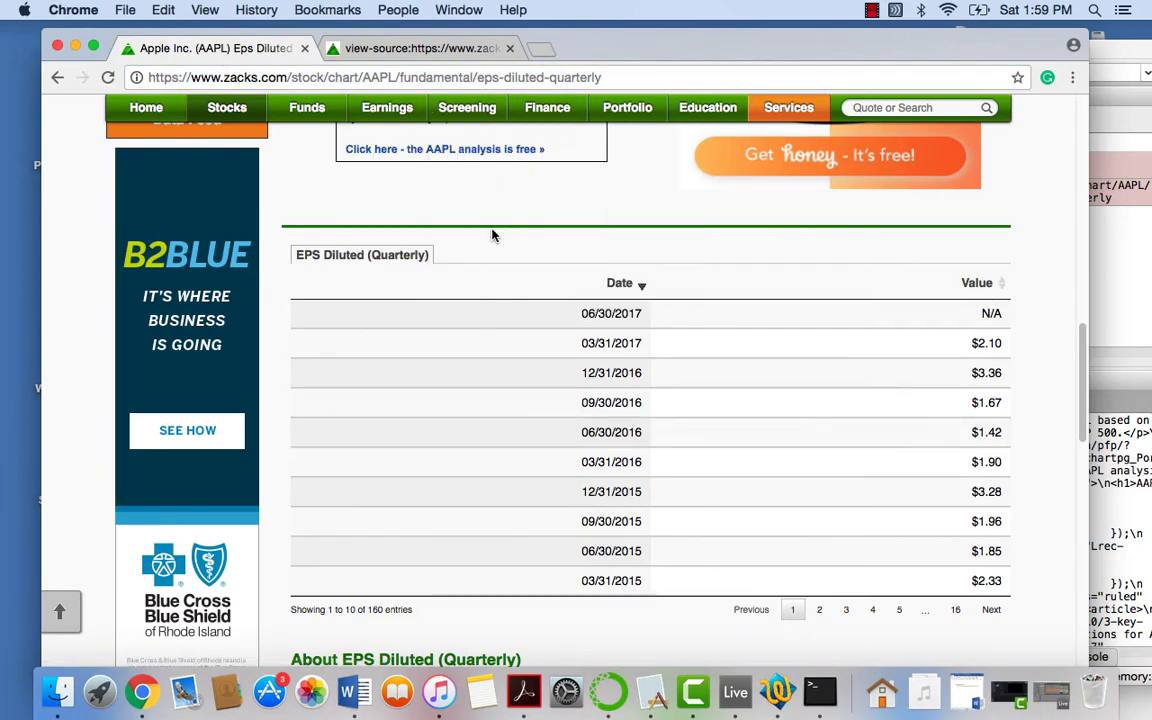
Open twitter.com in a new tab and accept the privacy policy update to show the feed
left_click(540, 48)
type("t")
key("BackSpace")
key("BackSpace")
type("tw")
key("Return")
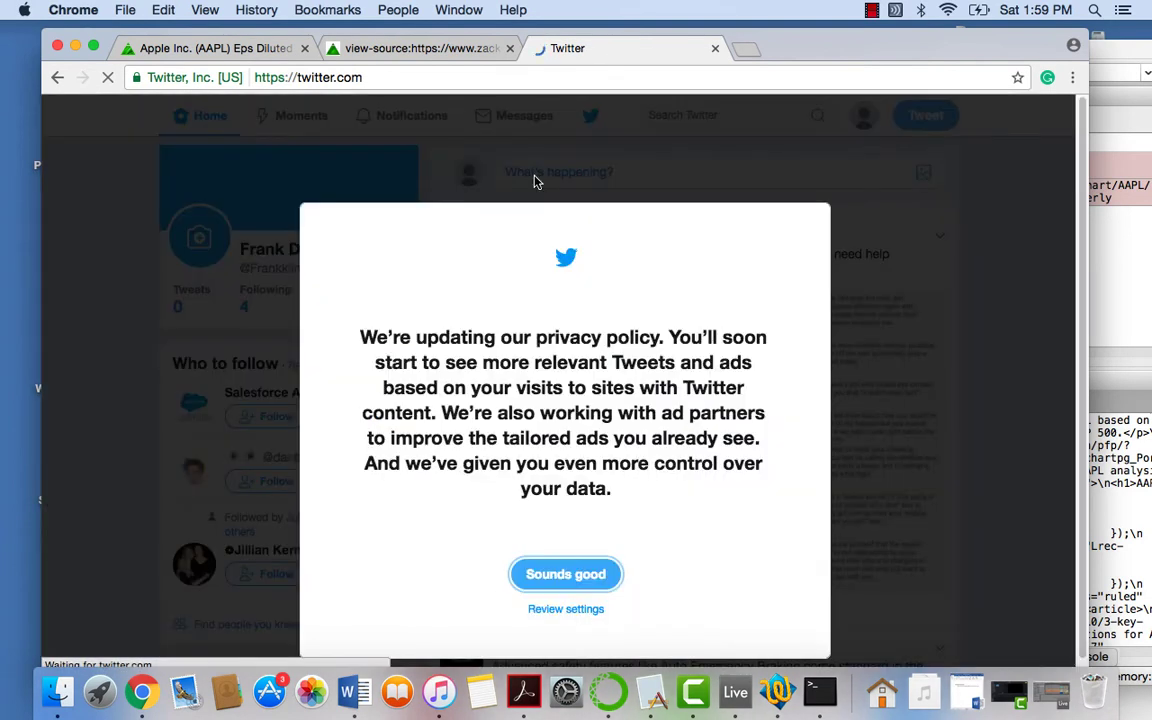
left_click(565, 565)
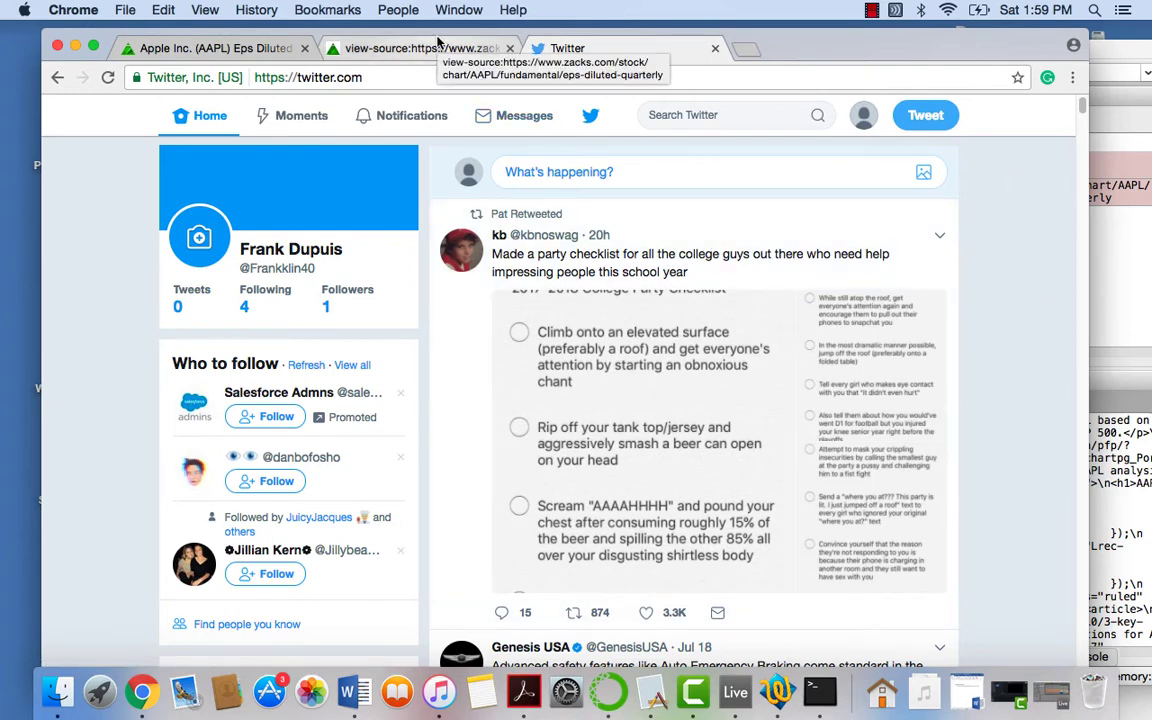
Go back to the AAPL EPS page, viewing its source on the way, and close the Twitter tab
left_click(437, 50)
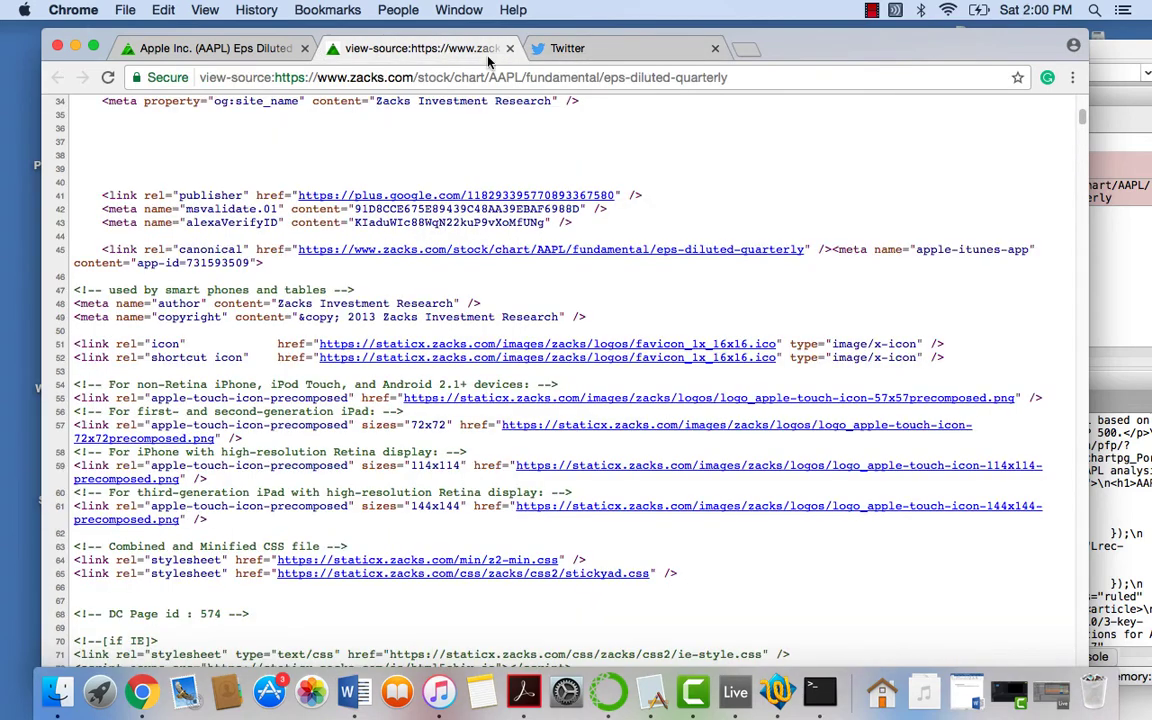
left_click(147, 52)
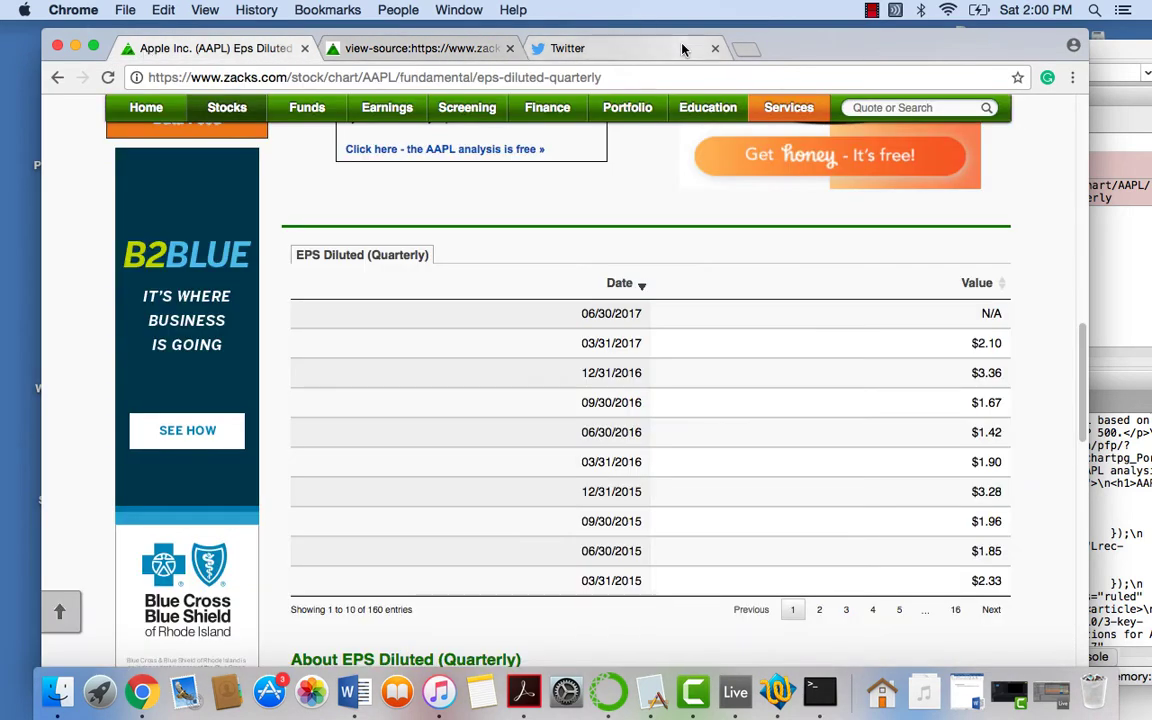
left_click(715, 49)
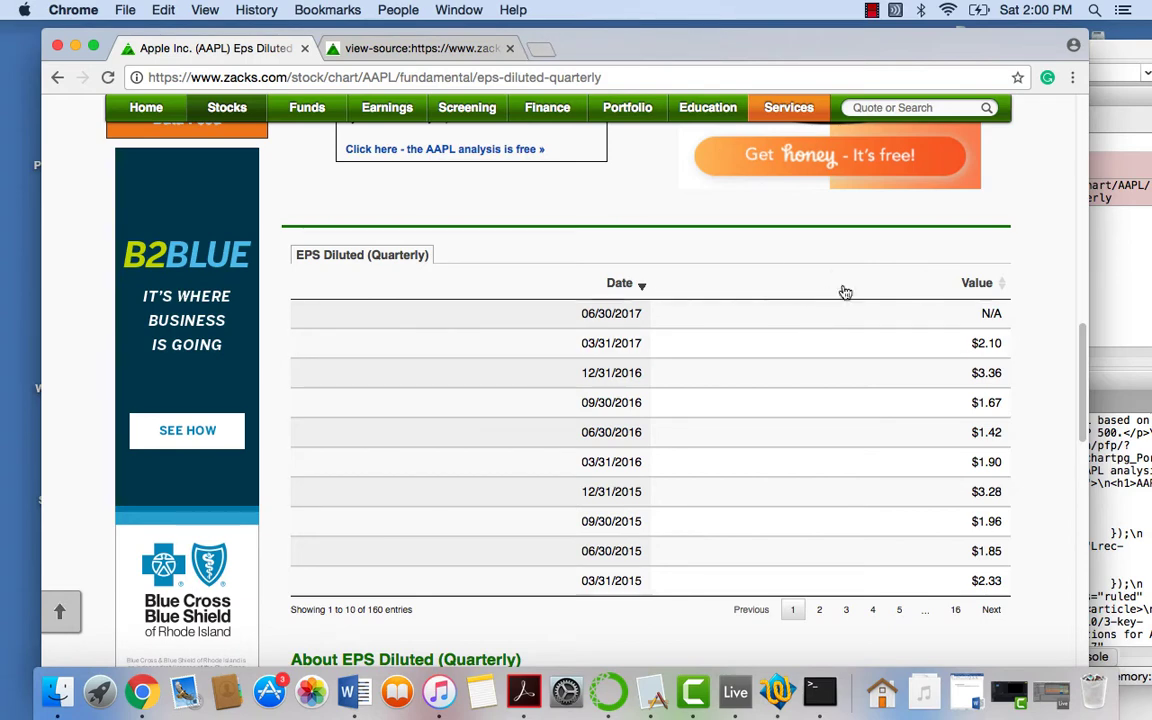
Inspect the AAPL EPS page with the developer tools' Network monitor and reload it to record the requests
right_click(818, 259)
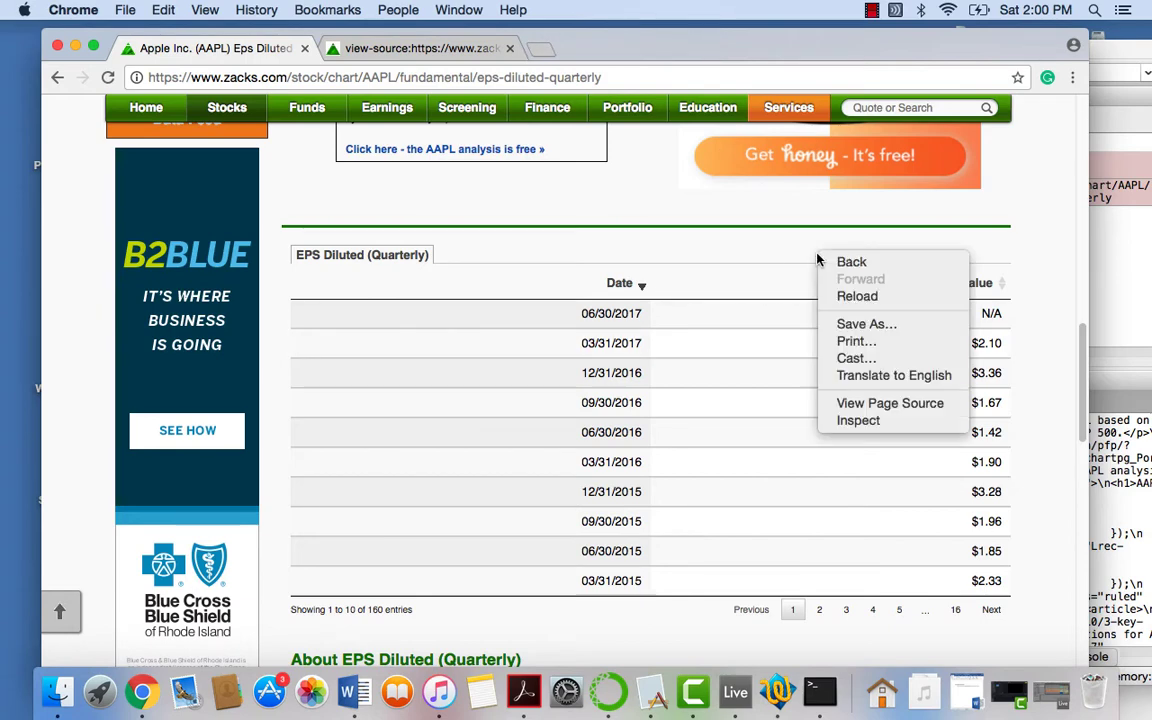
left_click(855, 420)
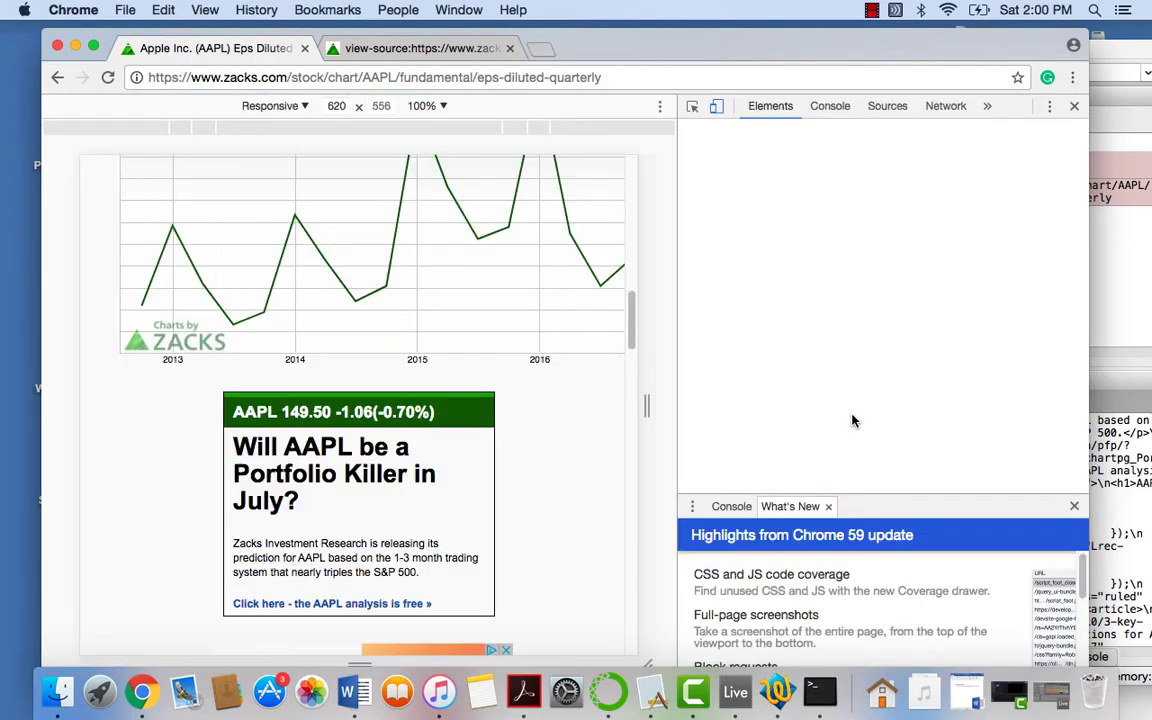
left_click(927, 108)
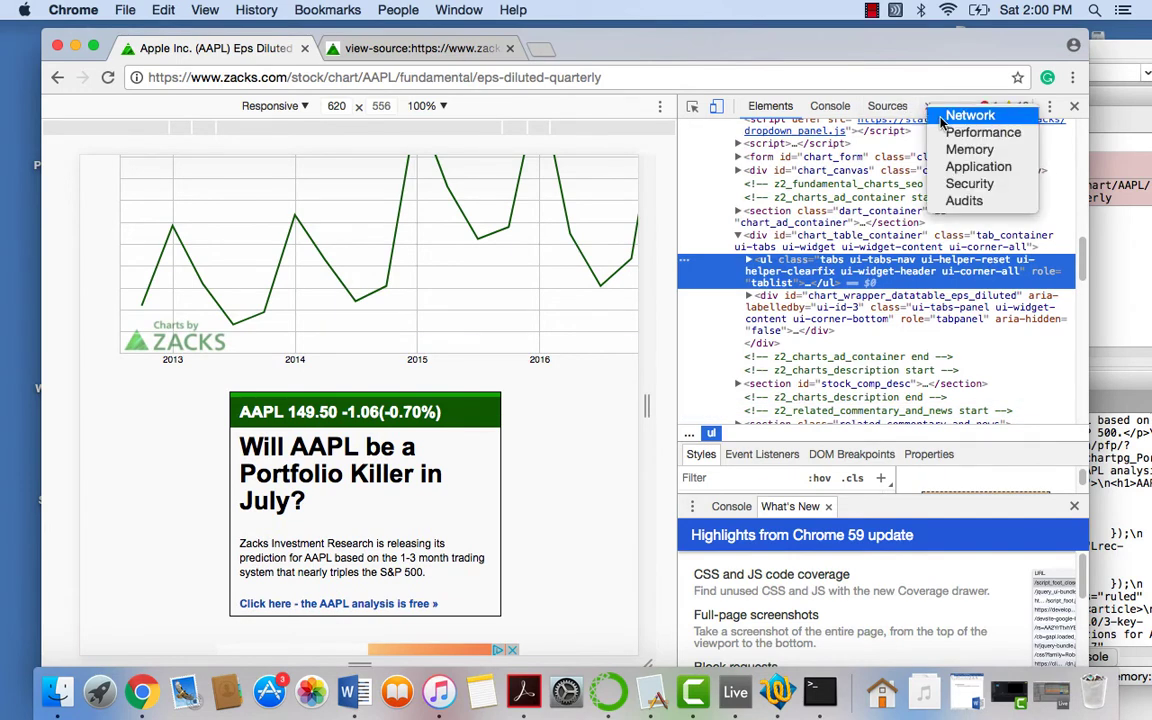
left_click(941, 118)
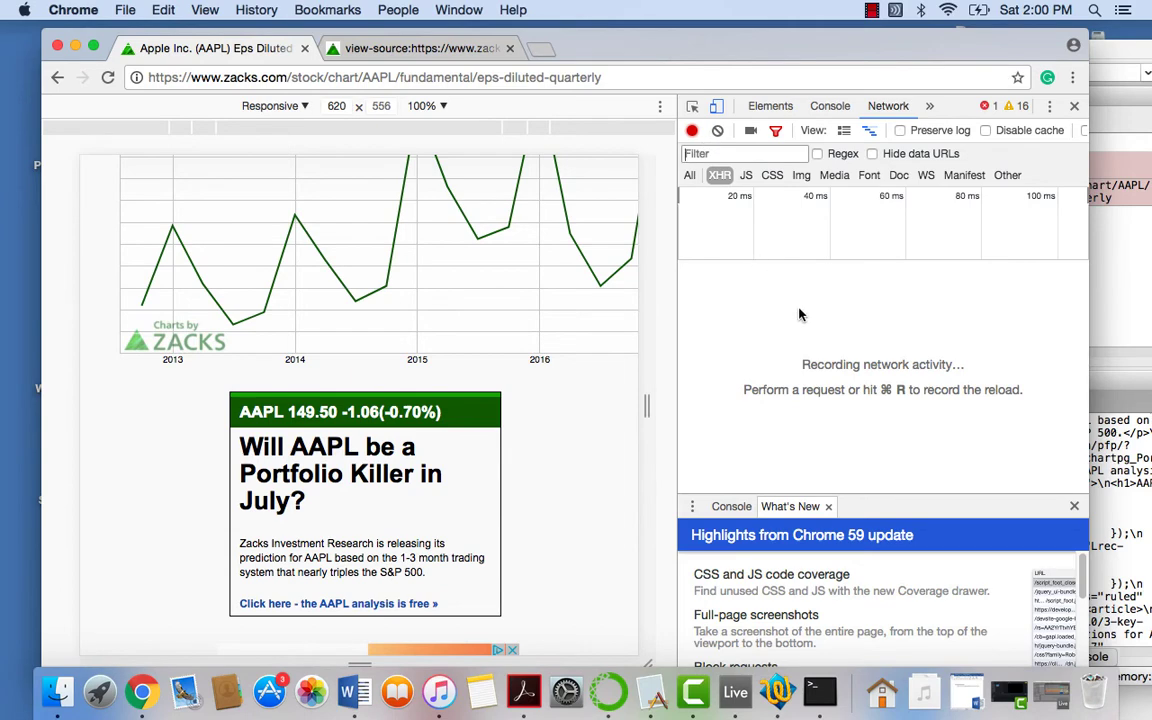
key("super+r")
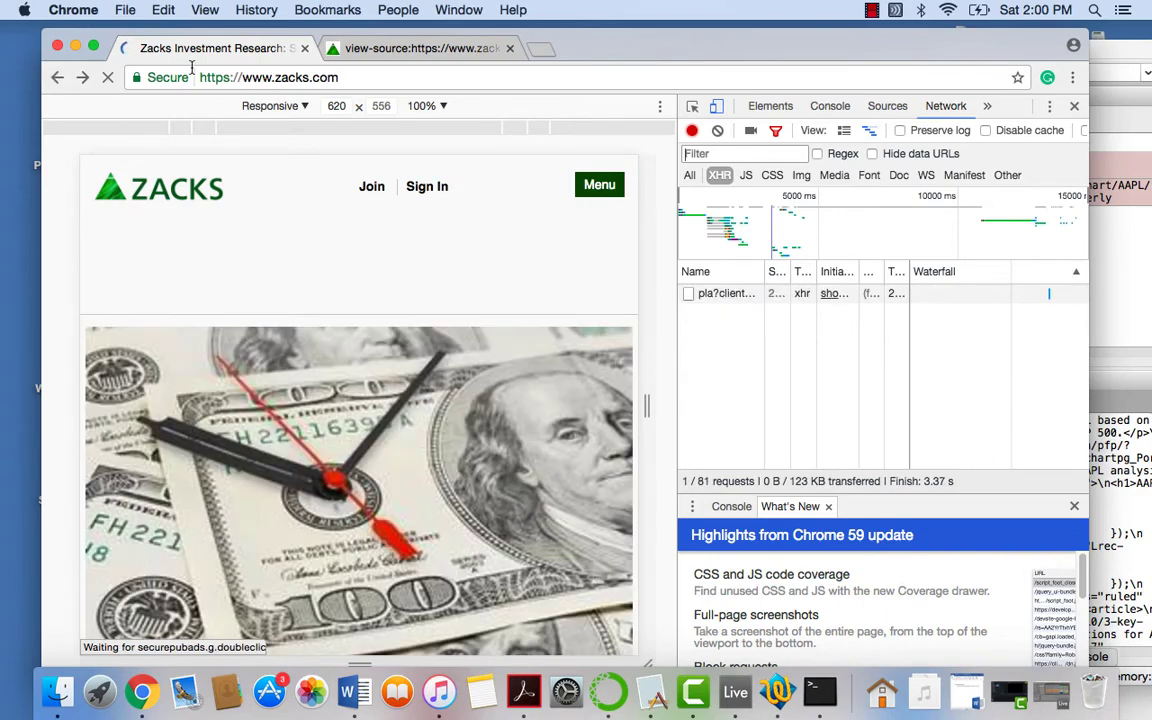
Load google.com in the inspected tab with the network recording running
left_click(357, 72)
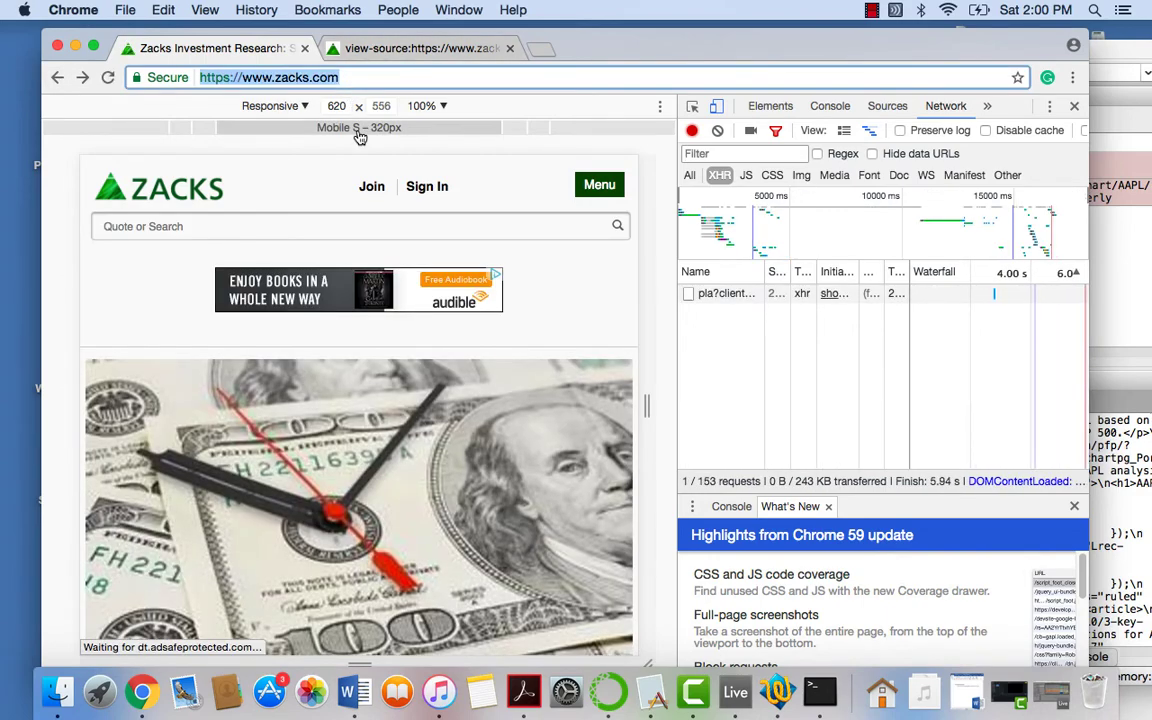
type("google.com")
key("Return")
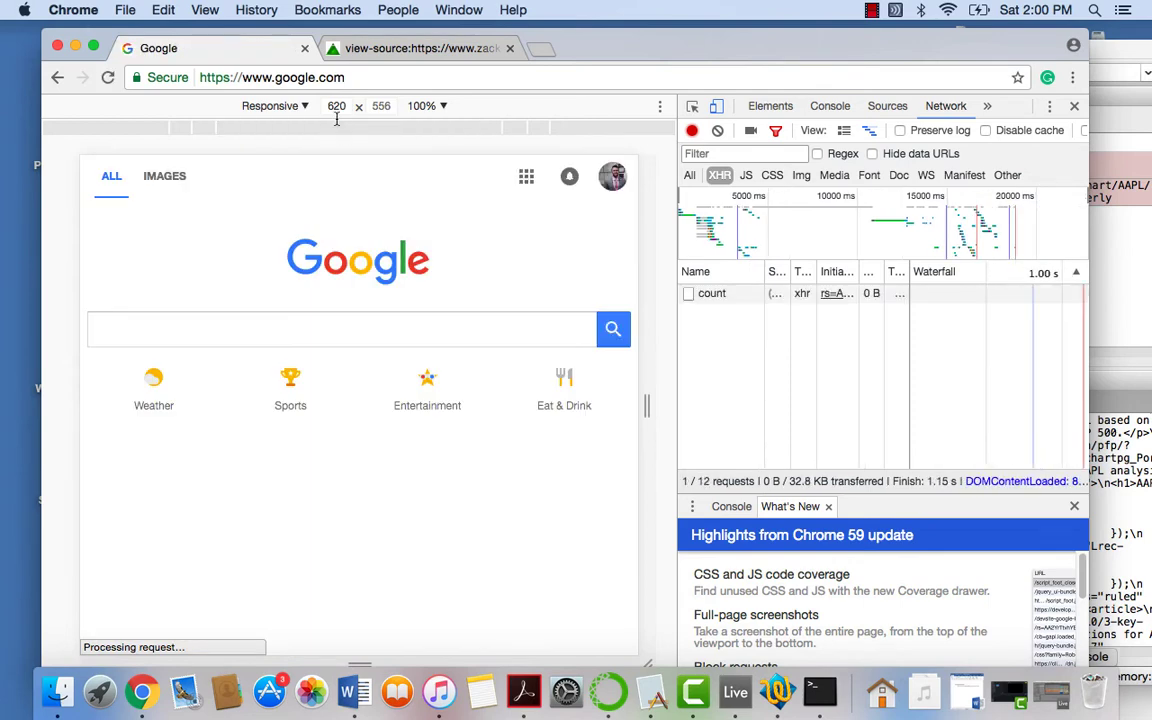
left_click(329, 76)
Reopen the Zacks site from the browsing history and close the steadyinvestor.com advertisement page
left_click(238, 9)
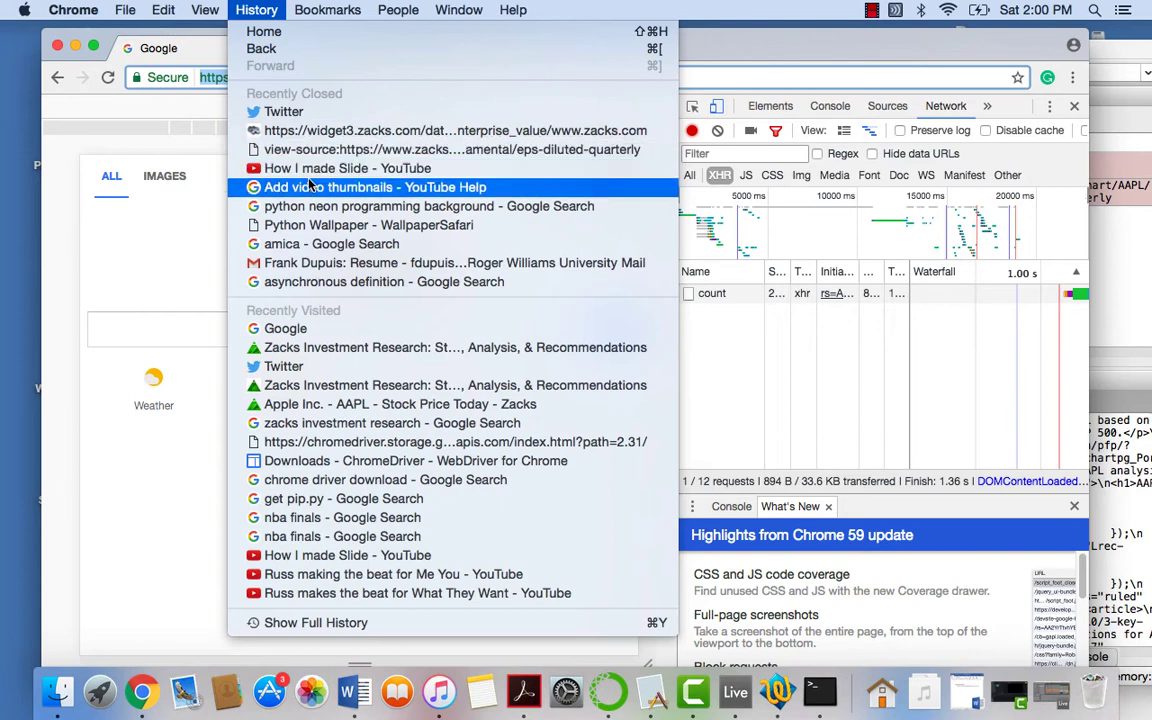
left_click(353, 405)
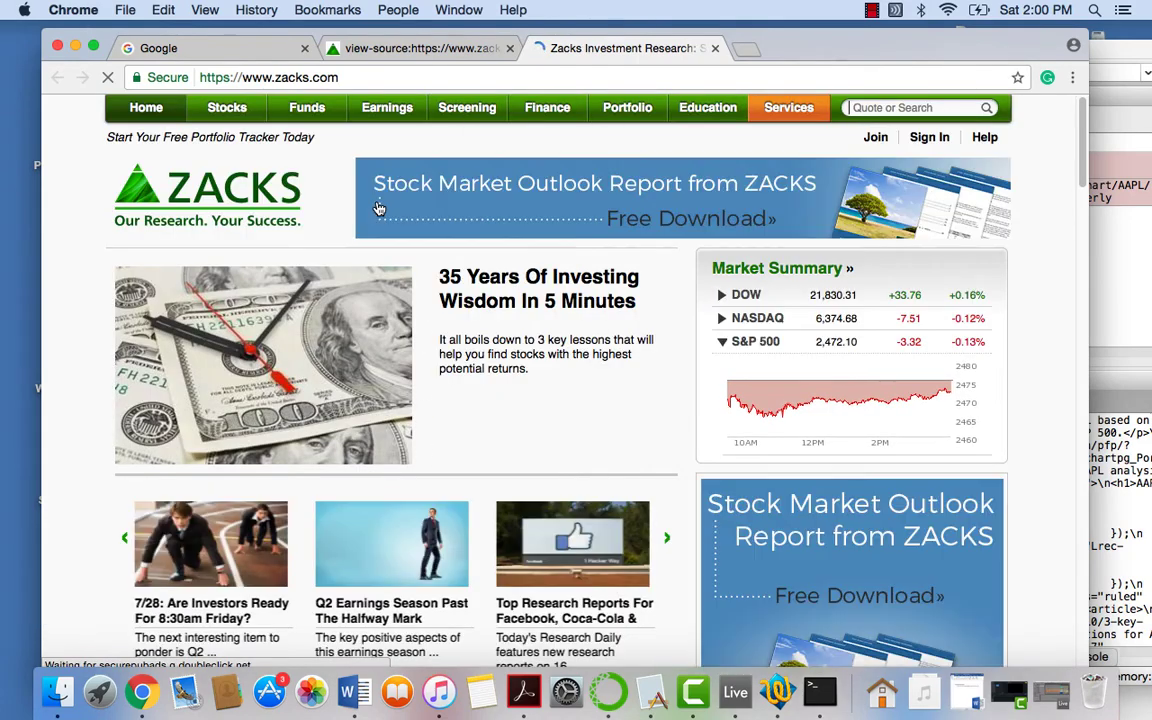
left_click(378, 208)
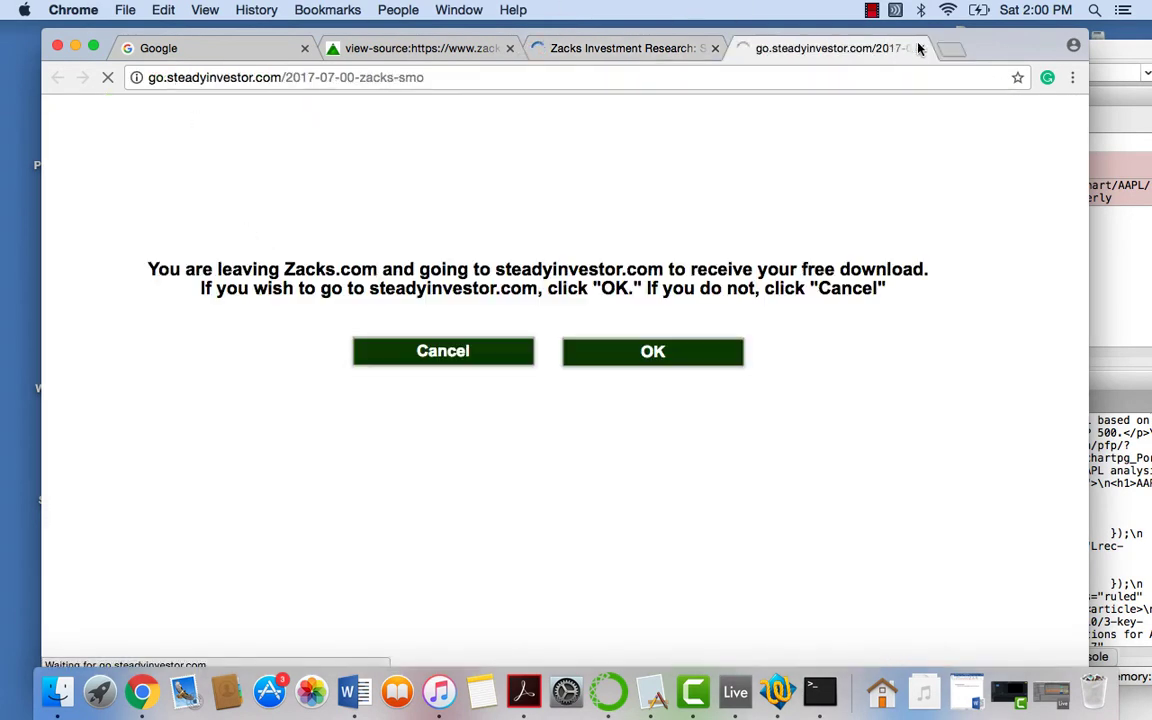
key("super+w")
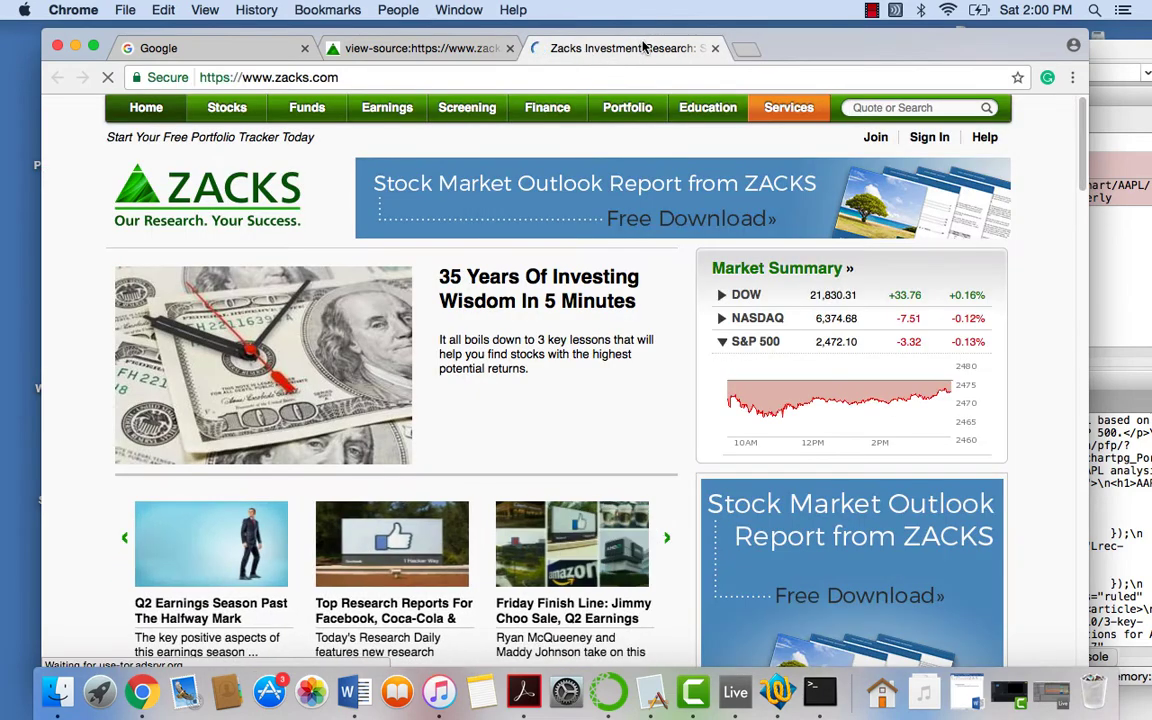
left_click(586, 80)
type("go")
key("Return")
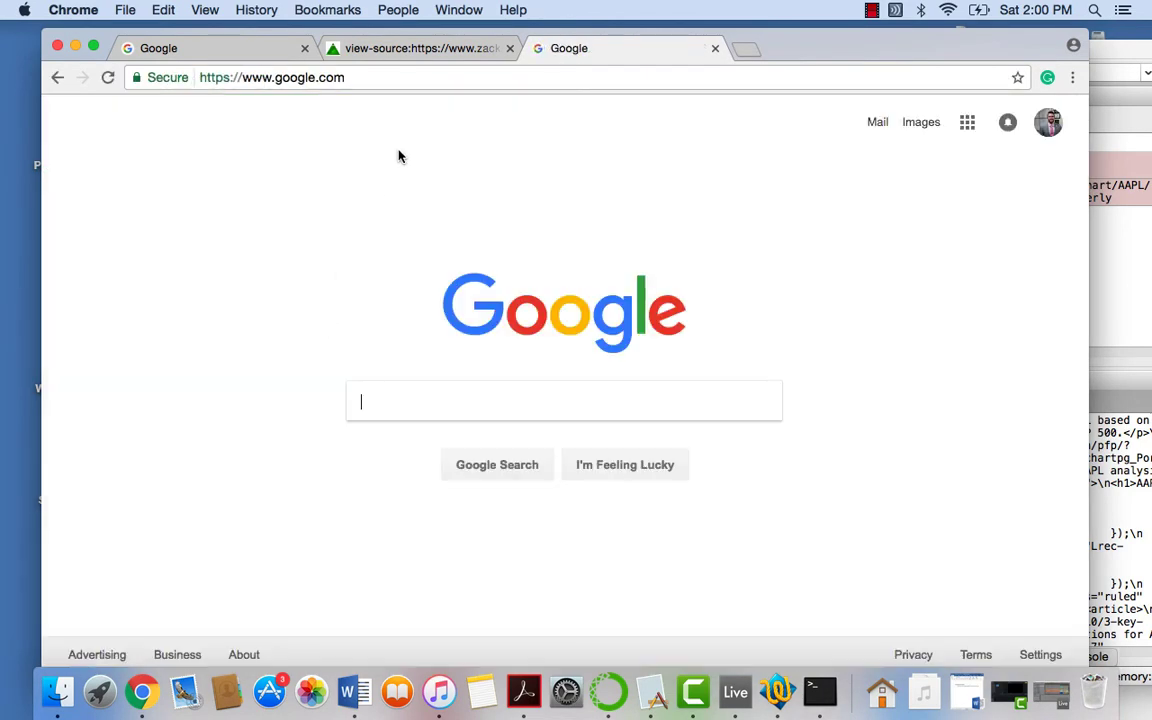
type("zacks")
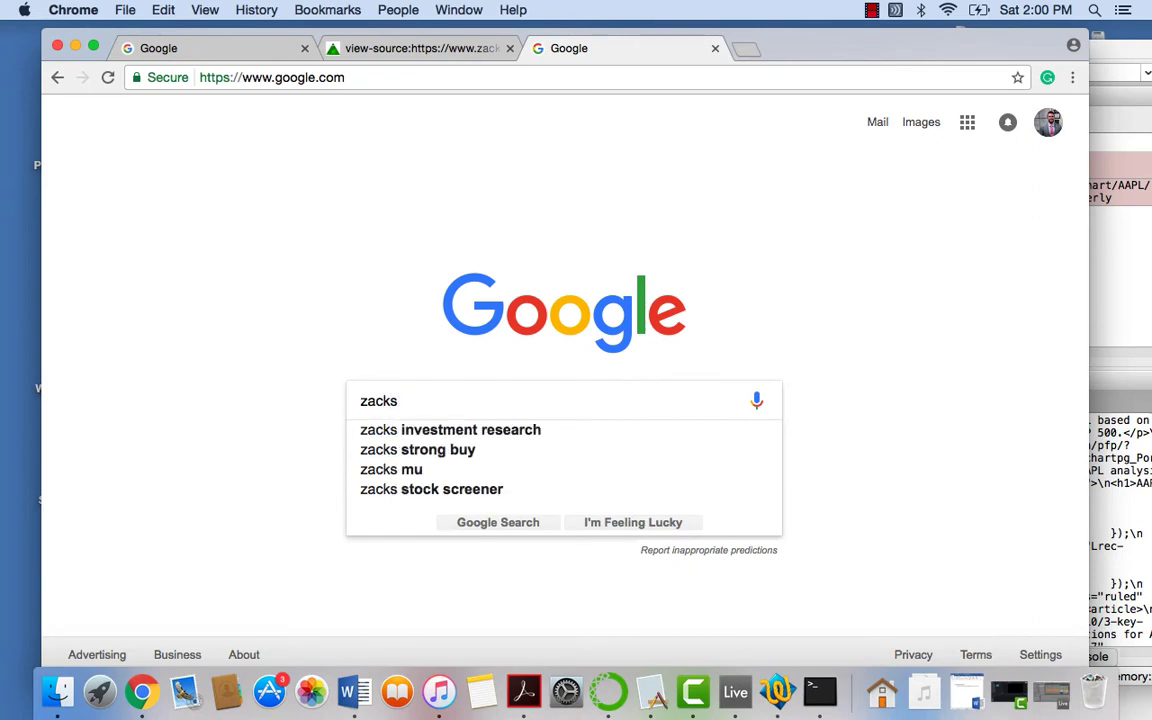
key("Down")
key("Return")
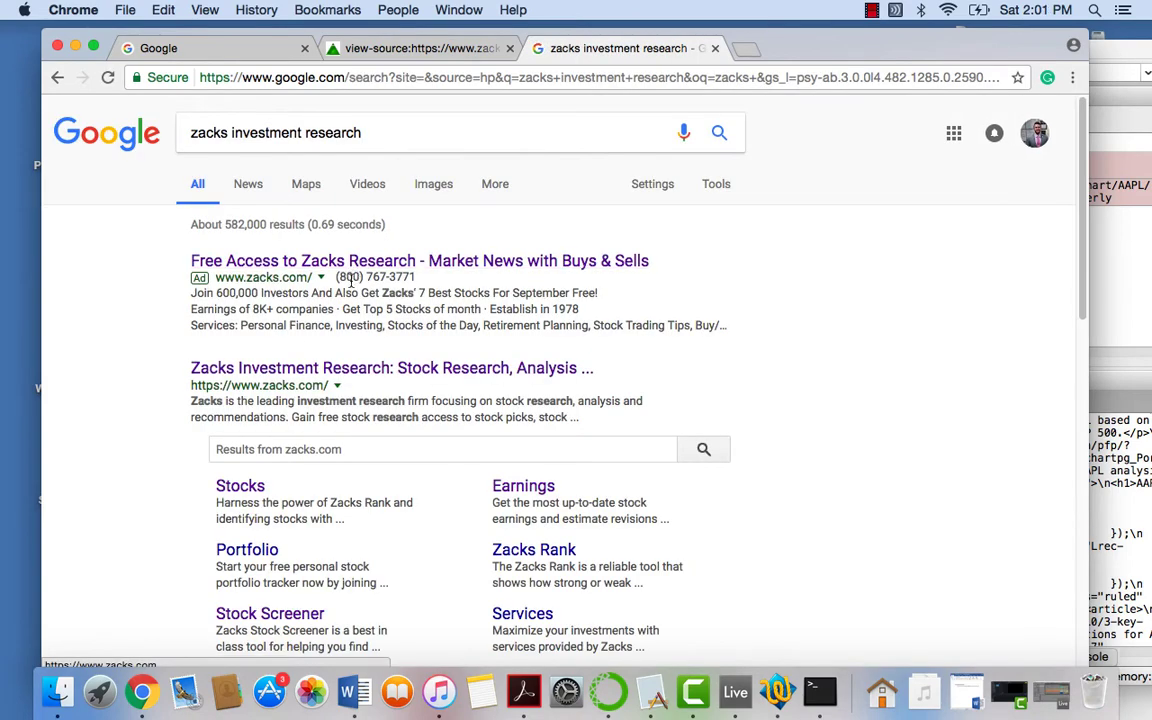
left_click(306, 368)
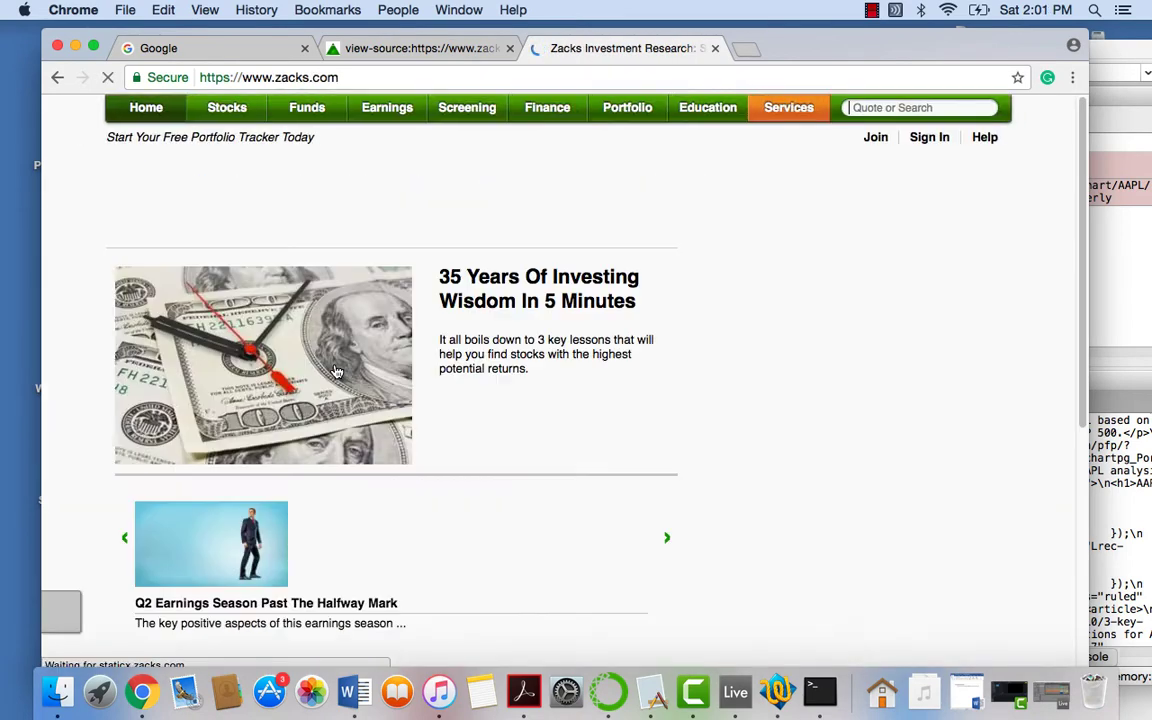
Inspect the Zacks home page with the Network monitor and close the page source tab
right_click(543, 178)
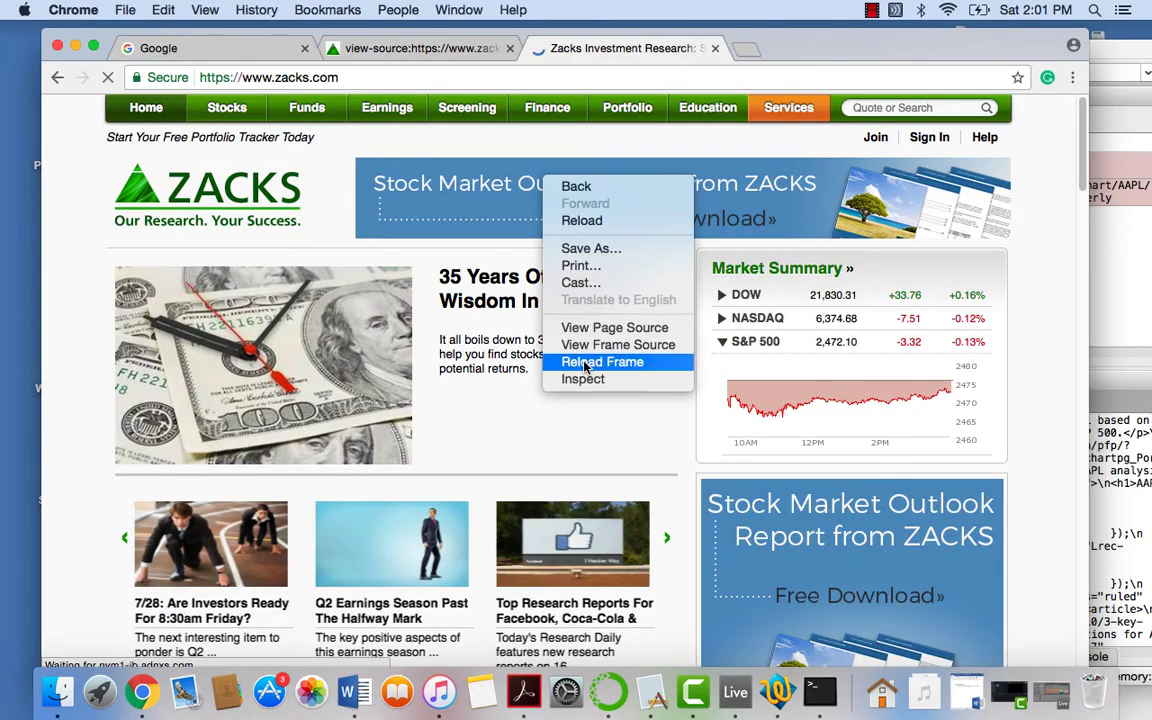
left_click(583, 379)
left_click(510, 48)
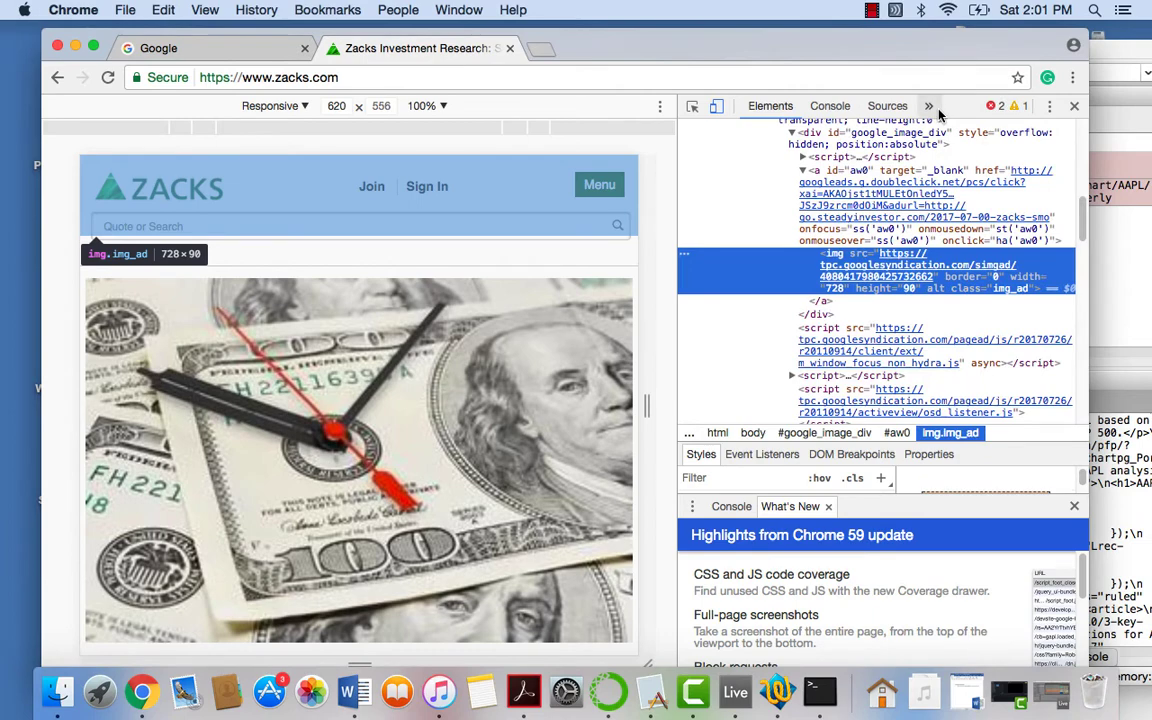
left_click(932, 108)
left_click(980, 116)
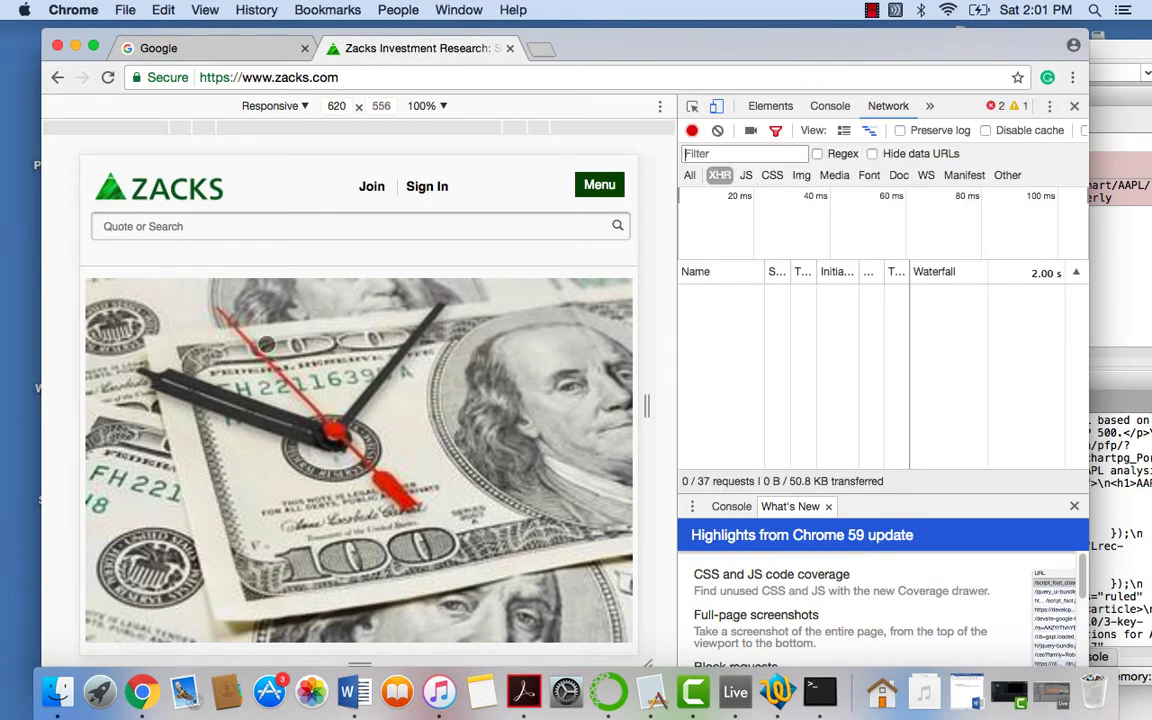
Look up "aapl" in the Zacks quote search and open the suggested Apple Inc. quote page
left_click(252, 229)
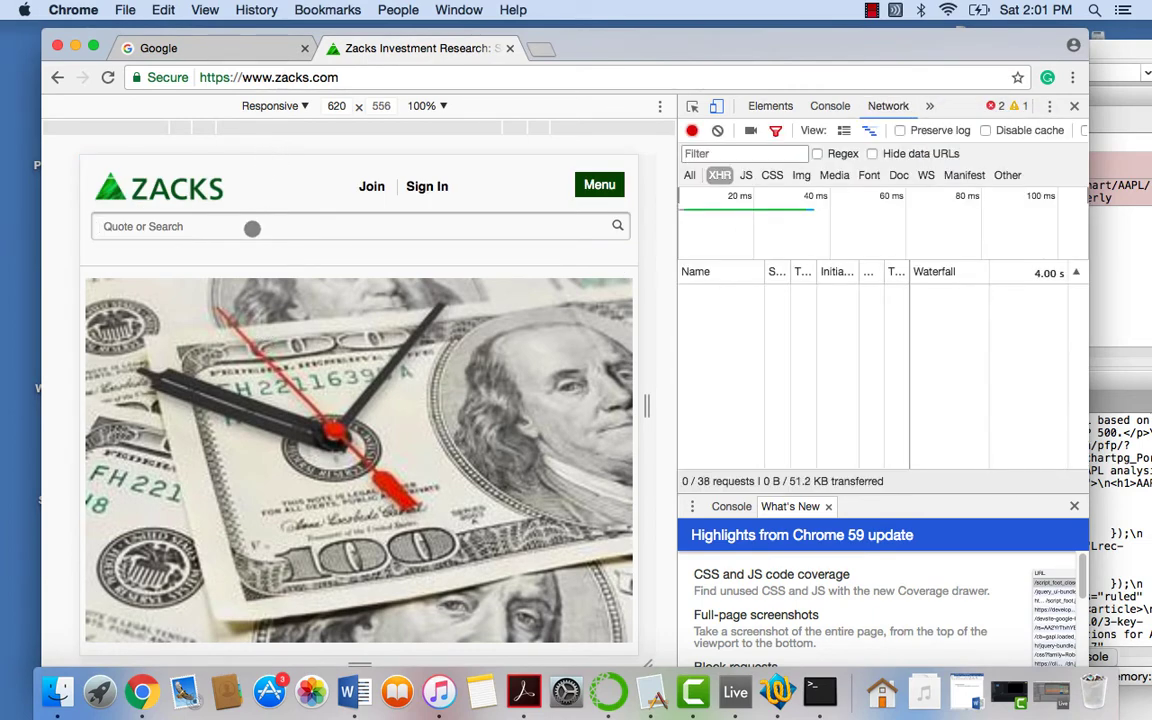
type("aapl")
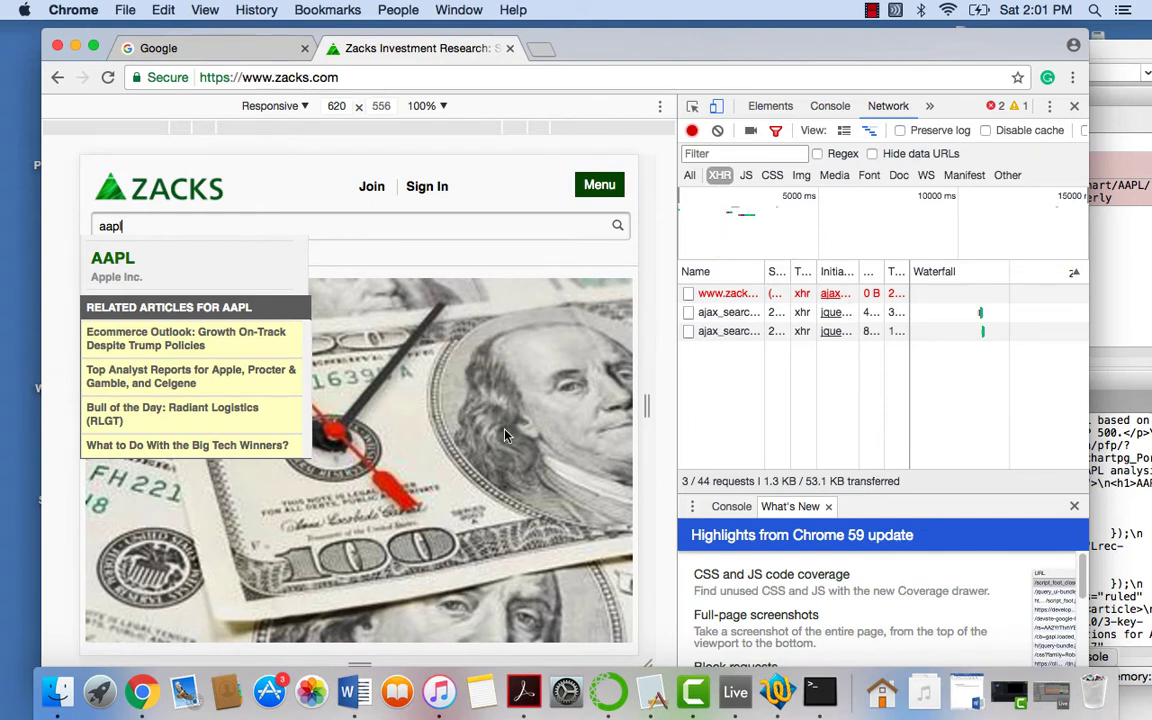
left_click(125, 267)
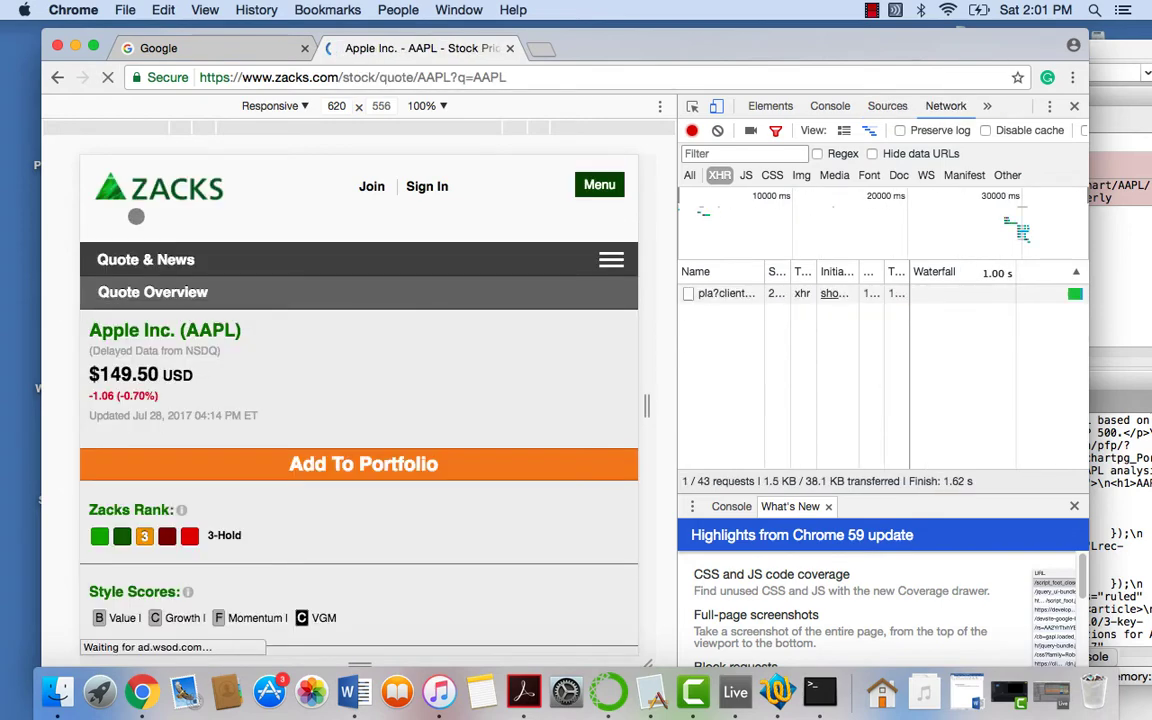
Open the Fundamental Charts page for Apple Inc. (AAPL) from the Charts section of the quote navigation
scroll(163, 471, "down", 5)
scroll(163, 471, "down", 5)
scroll(163, 471, "up", 2)
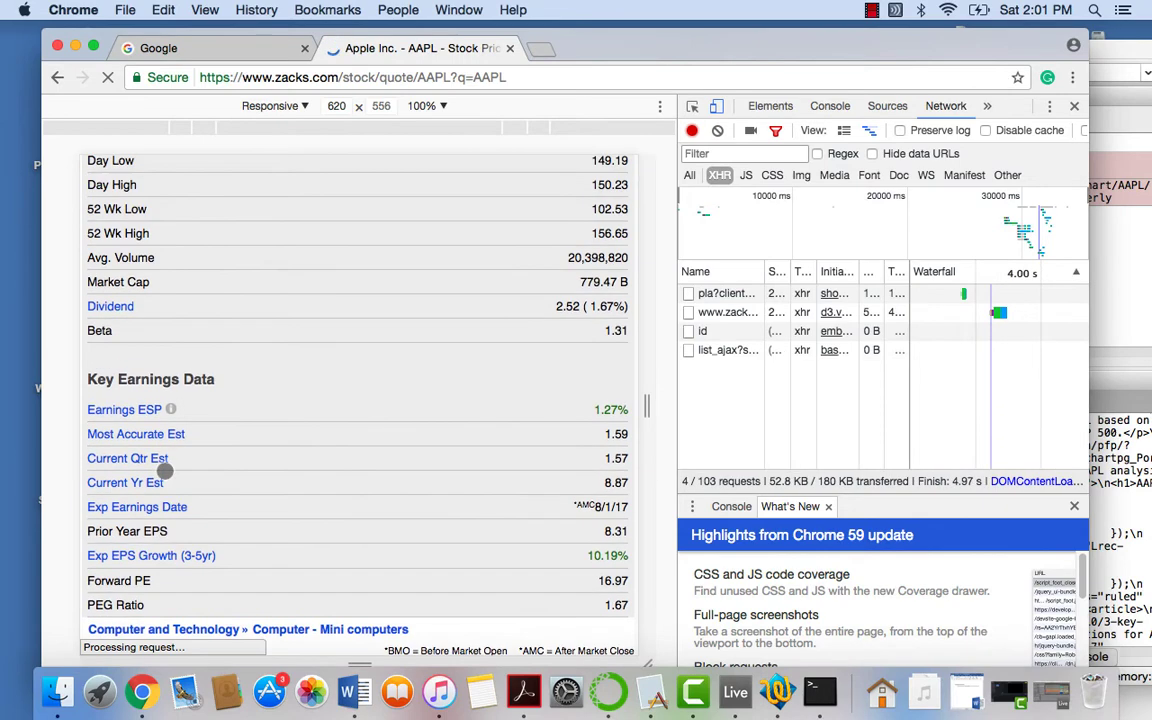
scroll(163, 470, "up", 5)
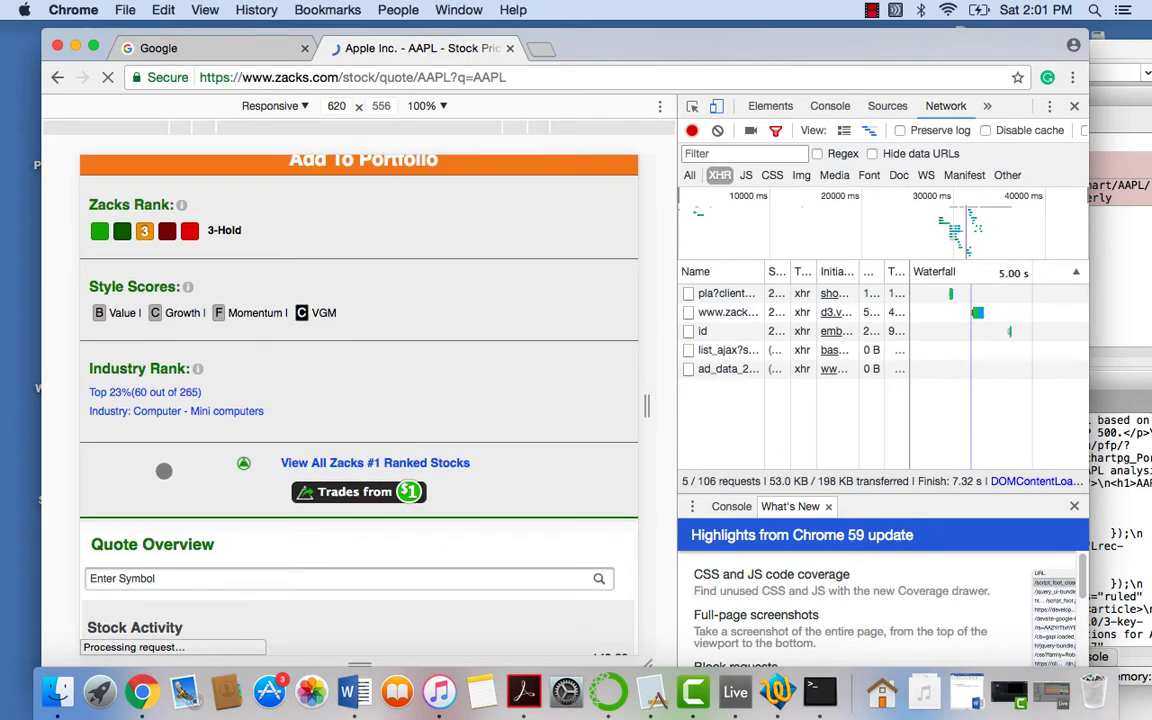
scroll(342, 383, "up", 4)
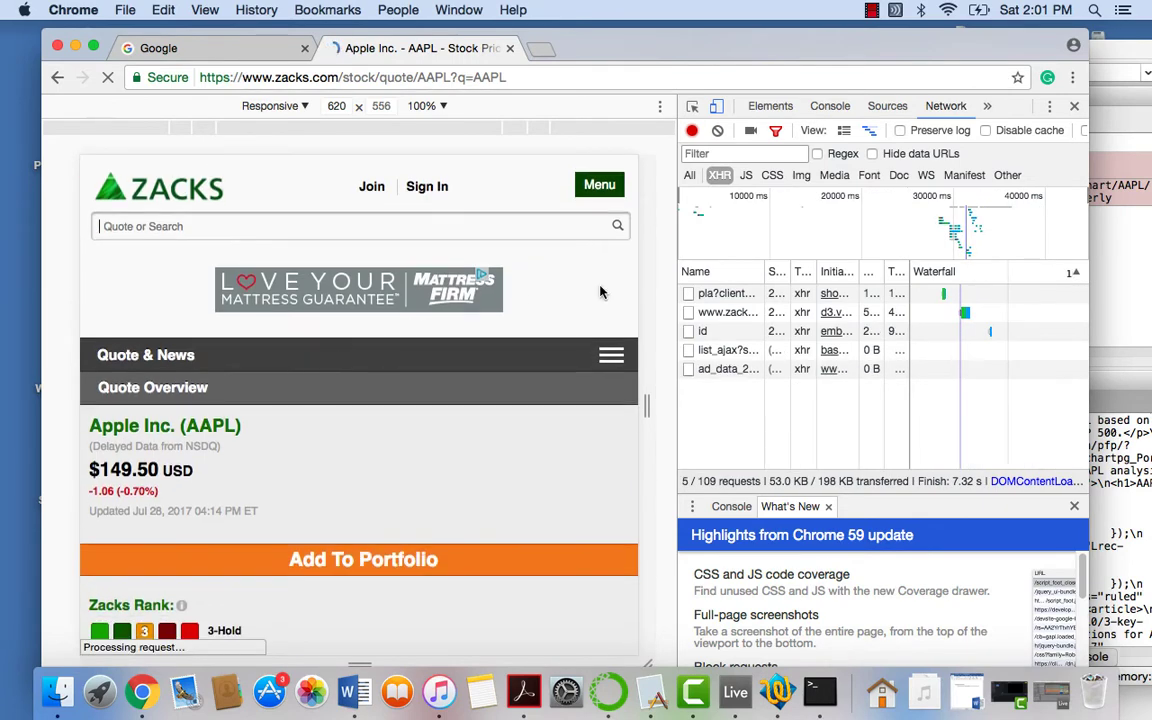
left_click(611, 355)
left_click(611, 355)
scroll(556, 482, "down", 1)
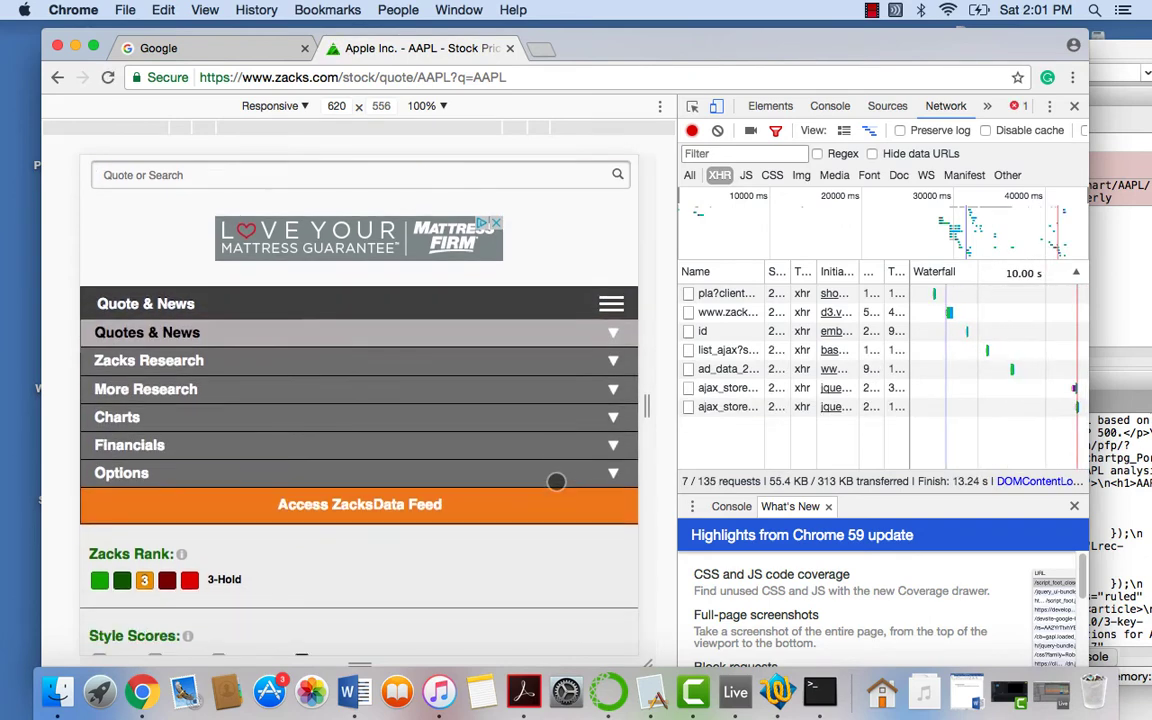
left_click(615, 421)
left_click(155, 464)
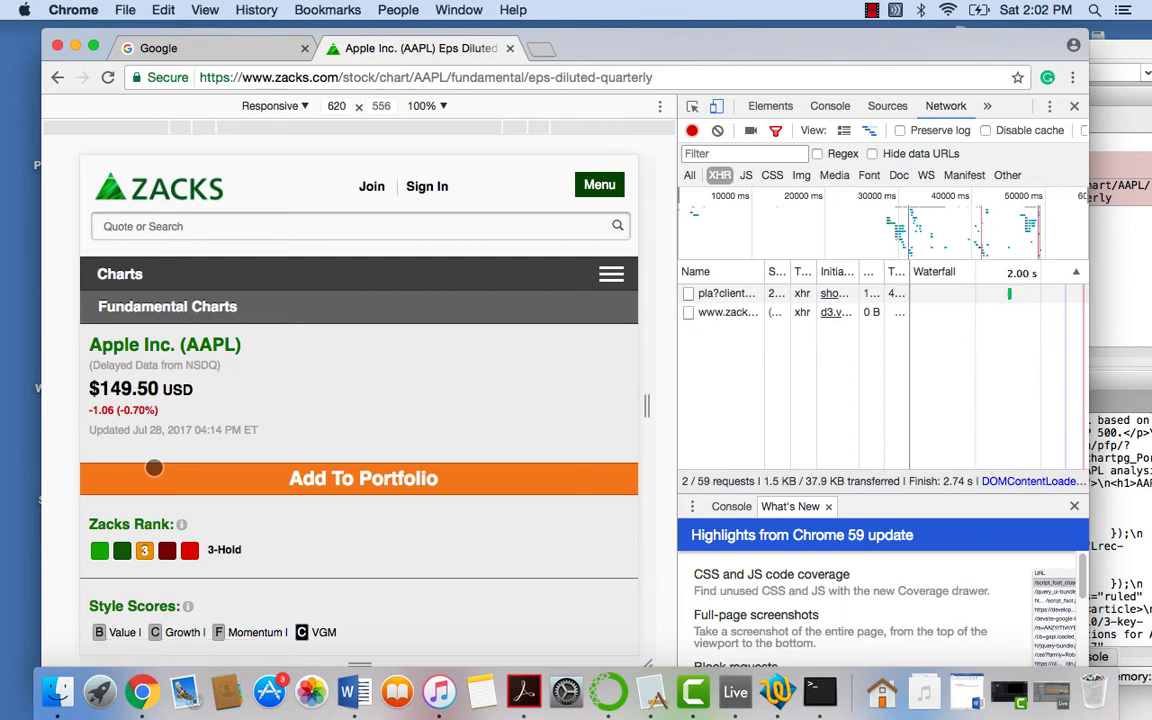
Examine the Fundamental Charts page address, the EPS Diluted (Quarterly) chart and the table of dates and values beneath it
scroll(319, 250, "down", 4)
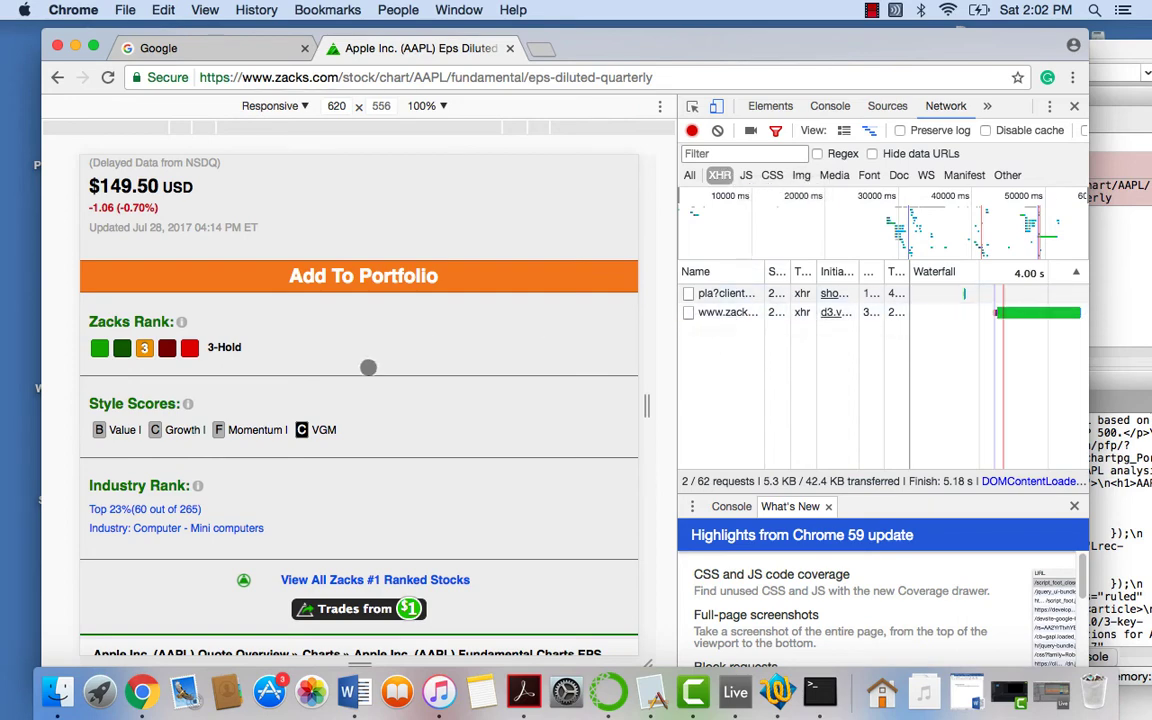
scroll(368, 368, "down", 7)
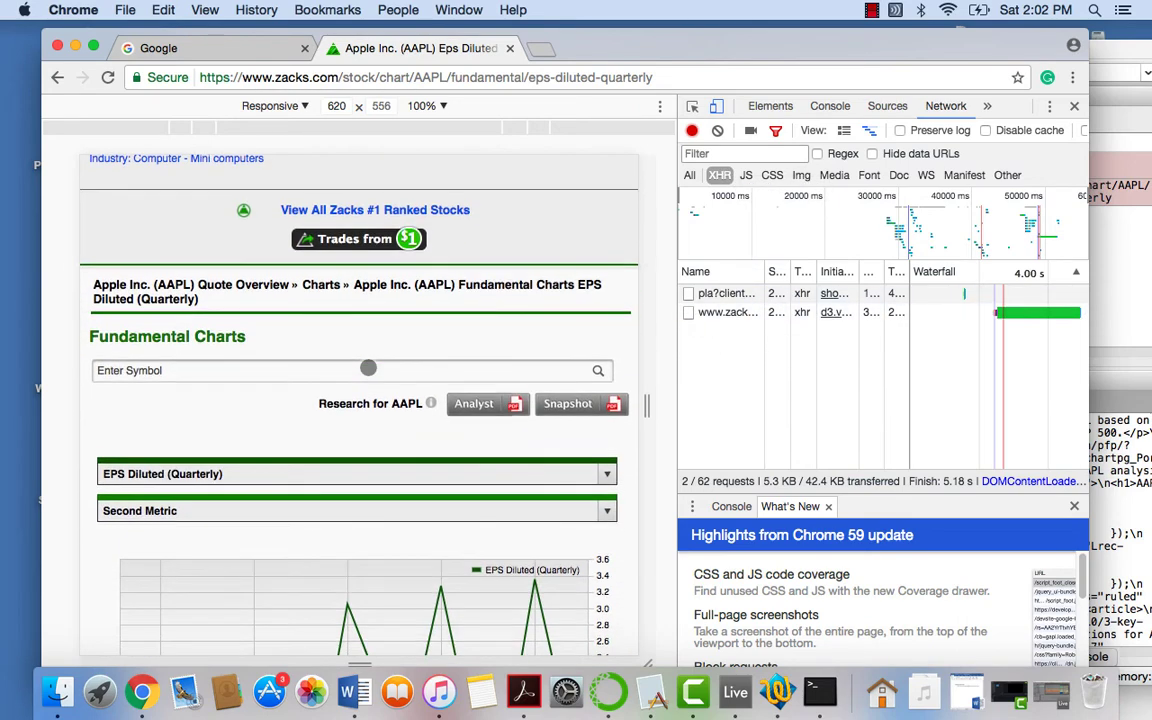
scroll(368, 368, "down", 1)
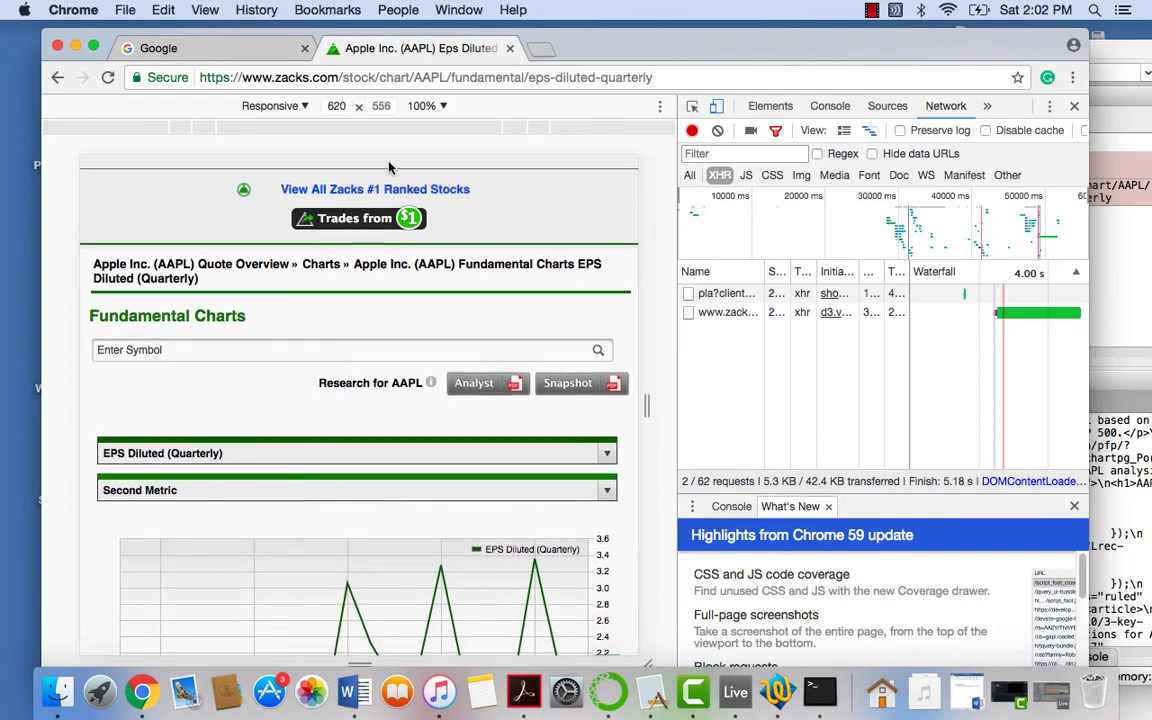
left_click(391, 77)
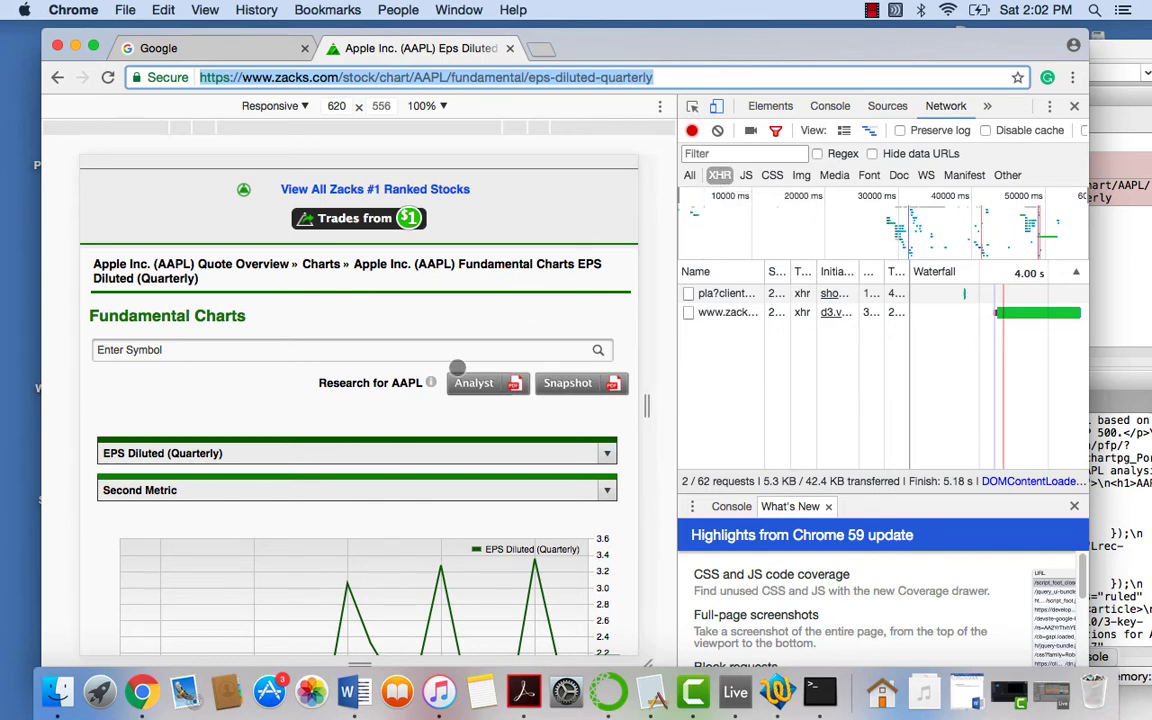
scroll(450, 384, "down", 5)
scroll(448, 384, "down", 5)
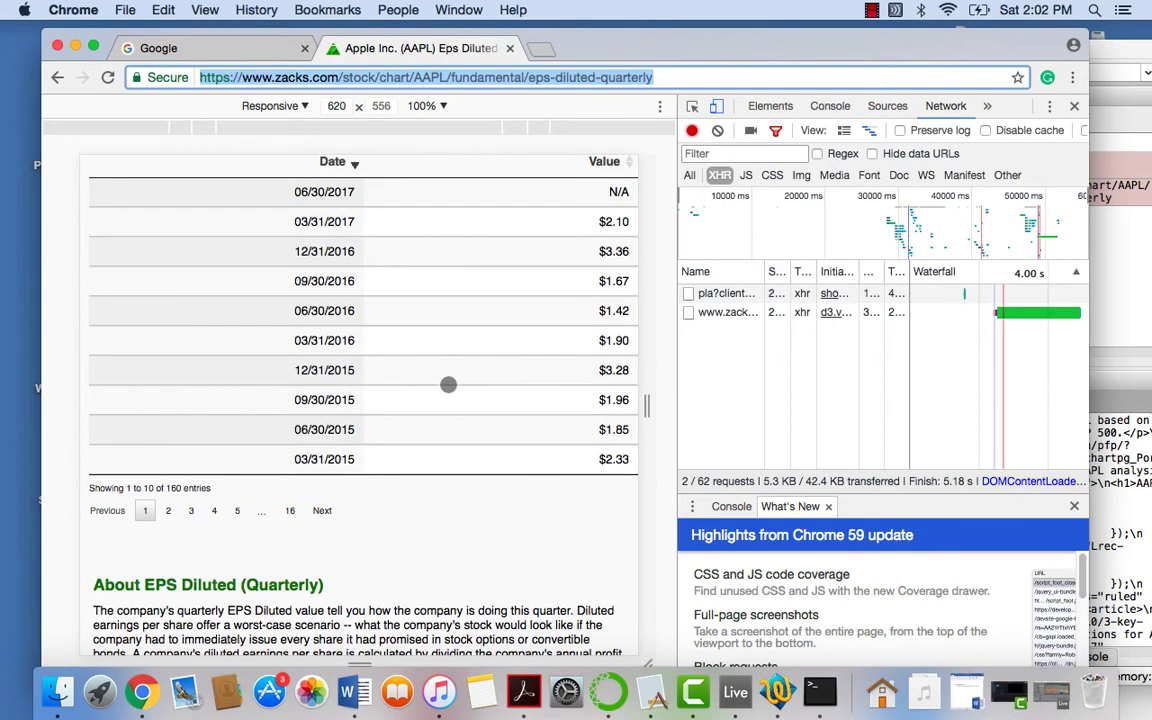
scroll(448, 384, "up", 1)
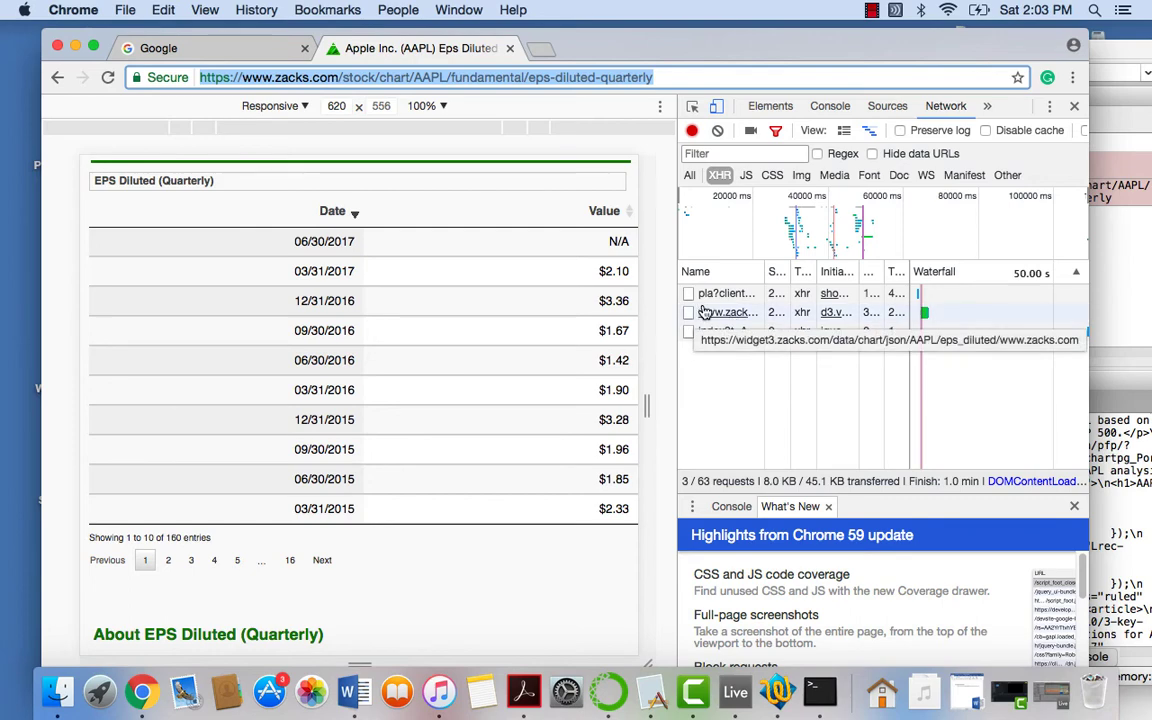
left_click(705, 313)
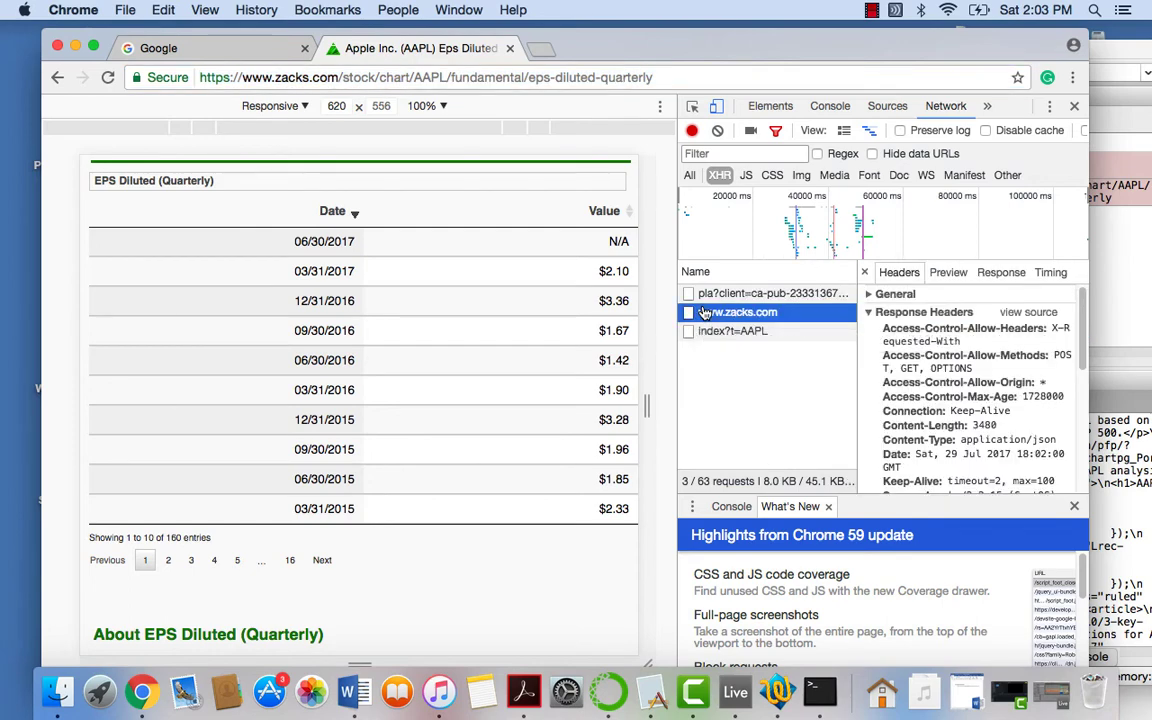
double_click(722, 316)
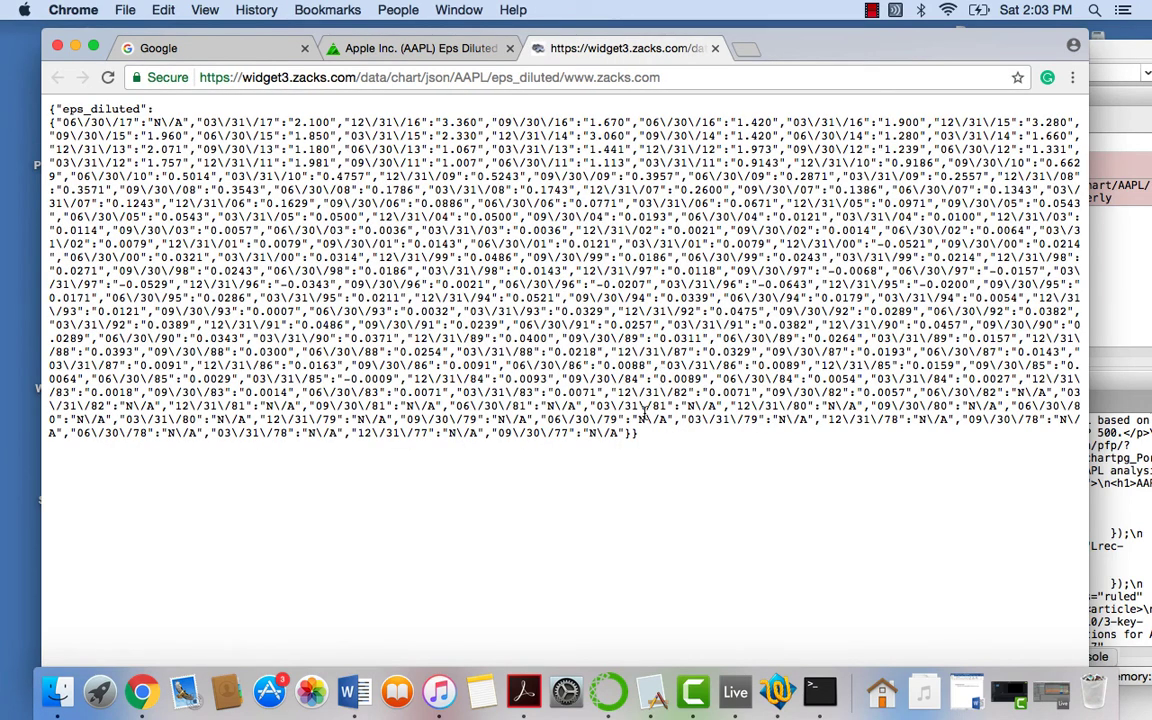
left_click_drag(663, 437, 221, 77)
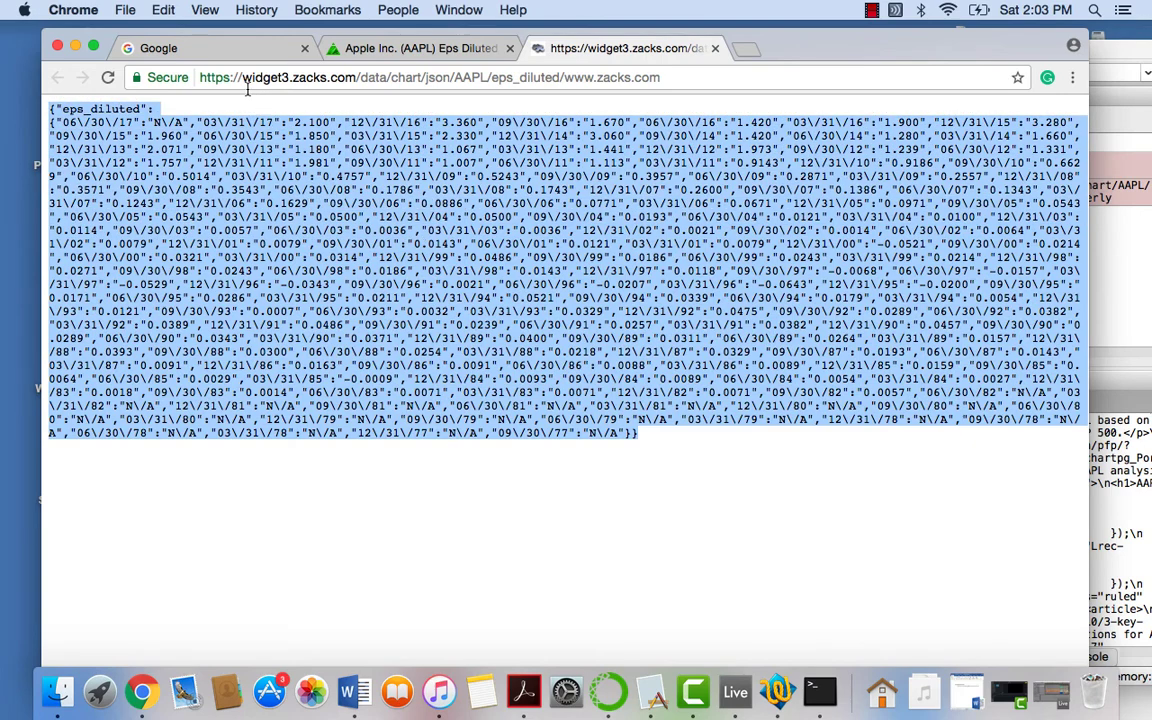
Compare the EPS table page with the JSON data page, highlighting the full JSON text before returning to the table
left_click(445, 52)
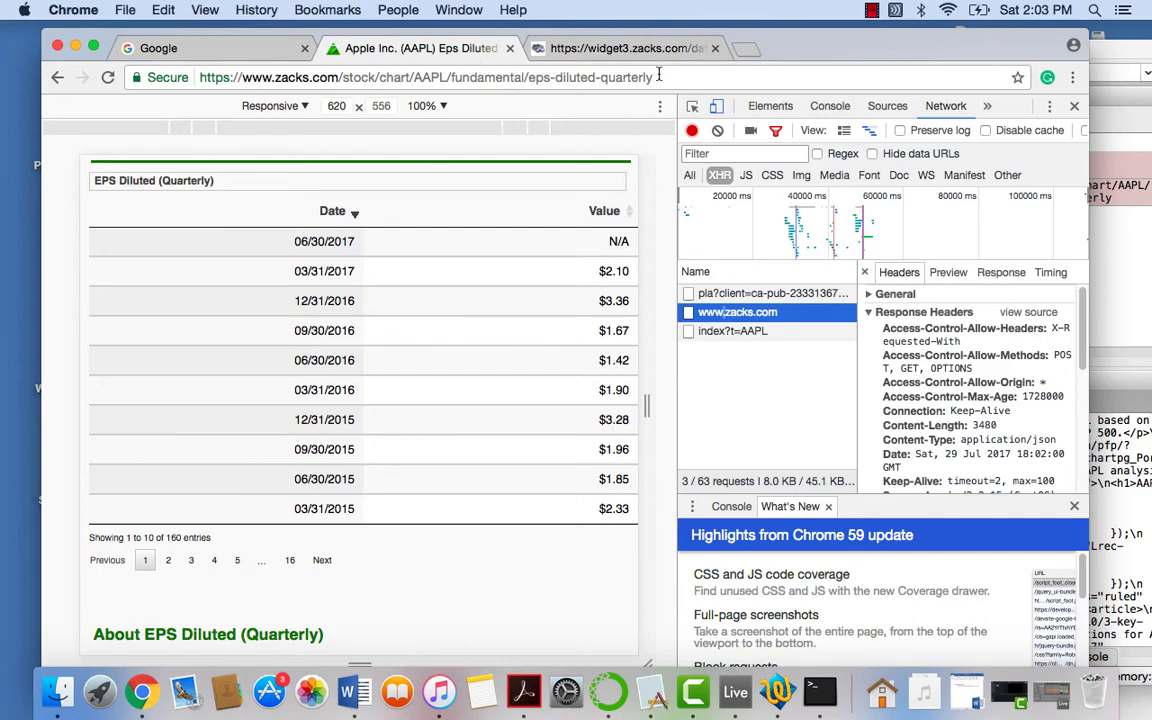
left_click(645, 48)
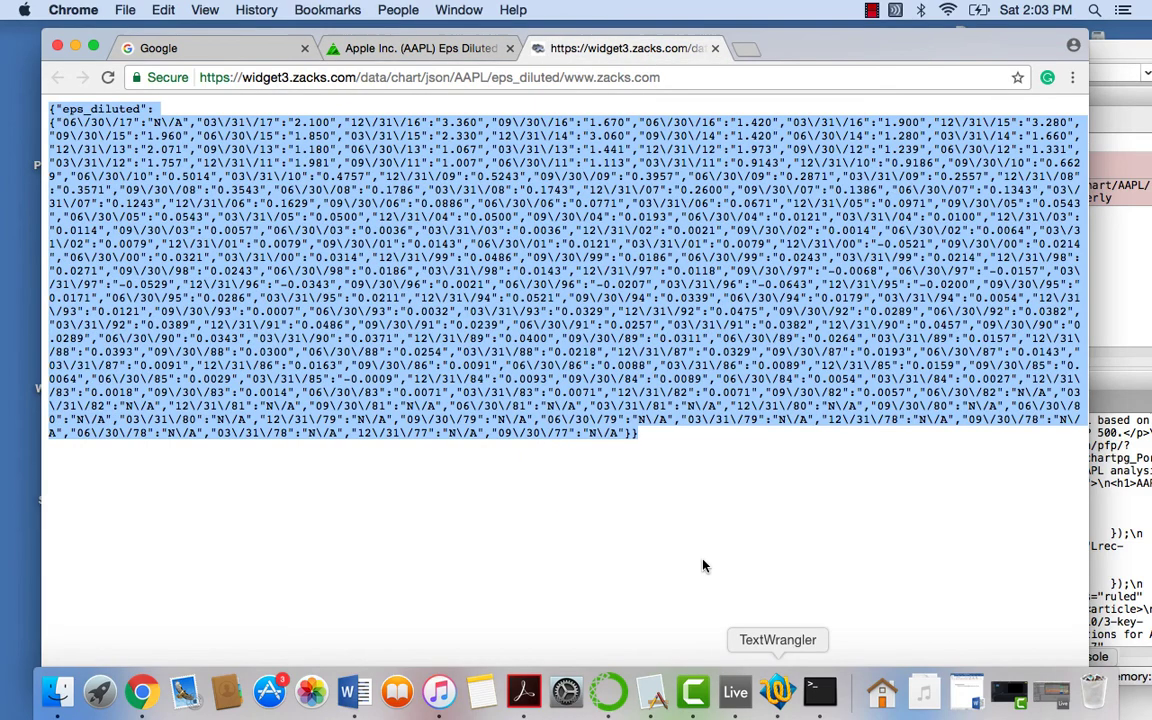
left_click(661, 476)
left_click_drag(661, 476, 180, 60)
left_click(430, 48)
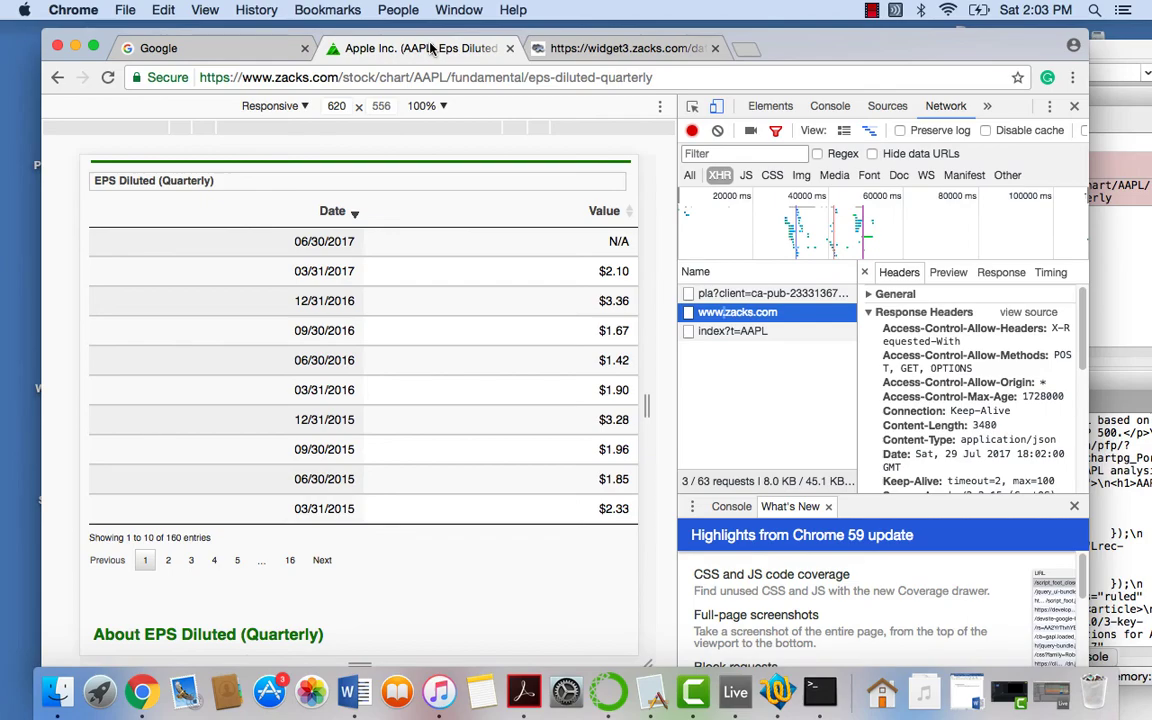
Close the developer tools and show the EPS Diluted (Quarterly) chart on the full-width Zacks page
left_click(1076, 107)
scroll(757, 242, "up", 20)
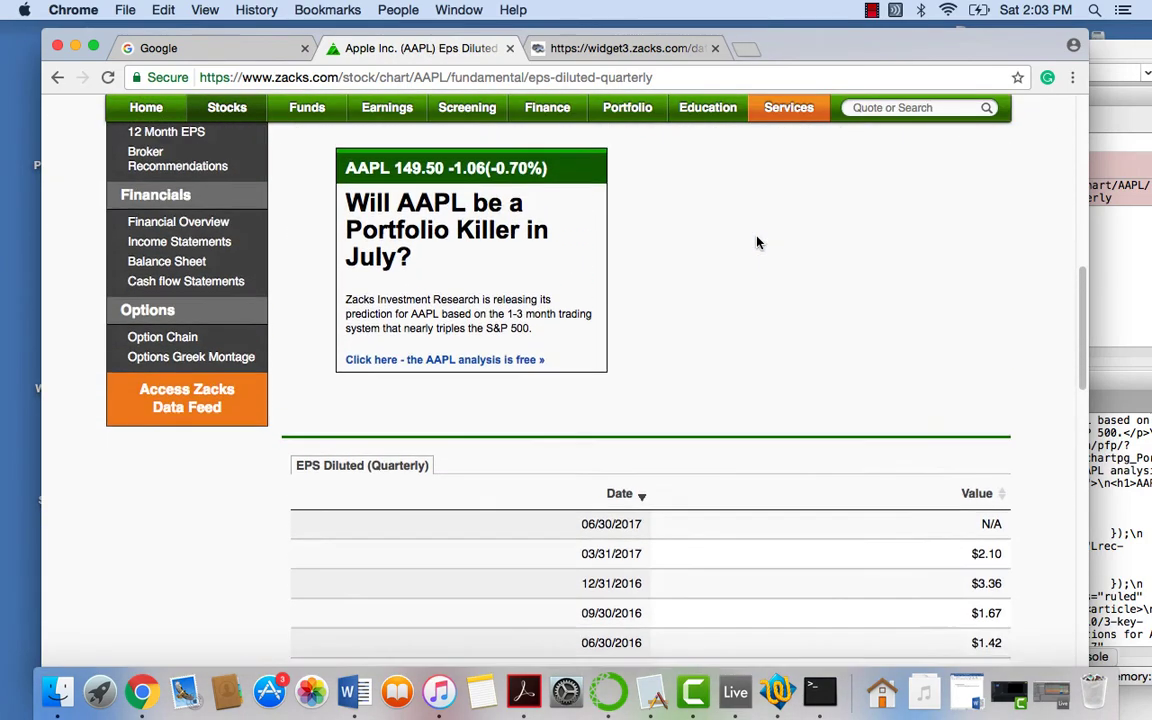
scroll(757, 242, "down", 4)
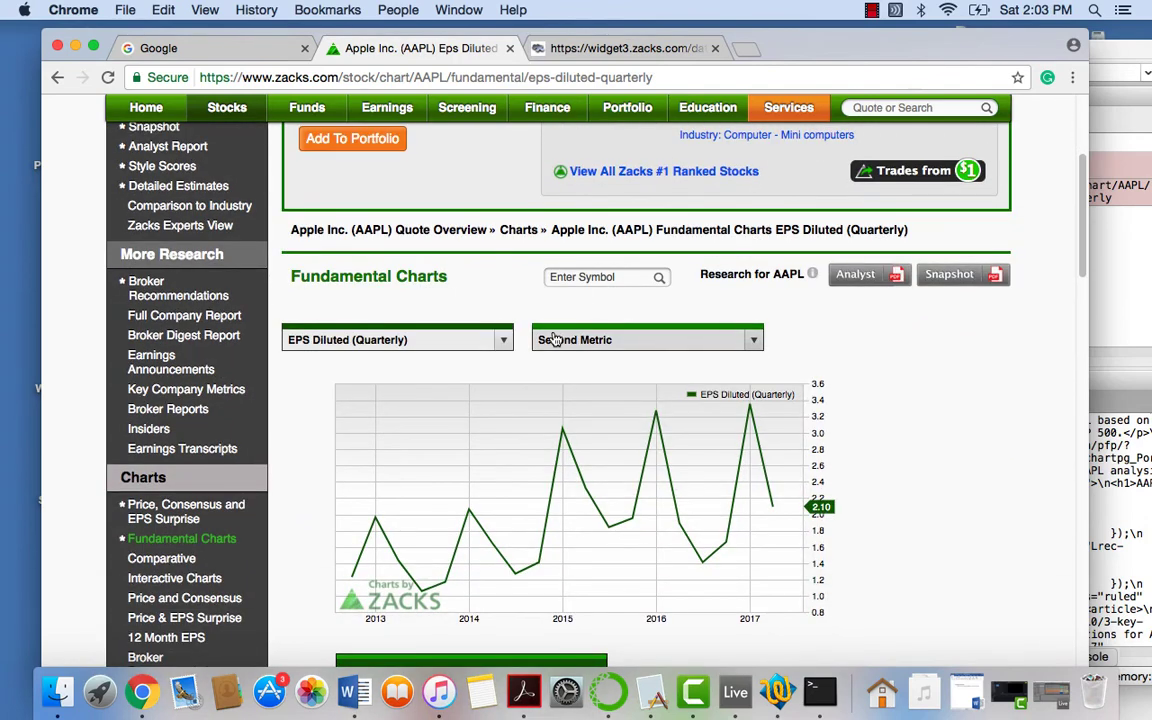
Revisit the eps_diluted JSON data, select all of its text again and return to the Fundamental Charts page
left_click(586, 47)
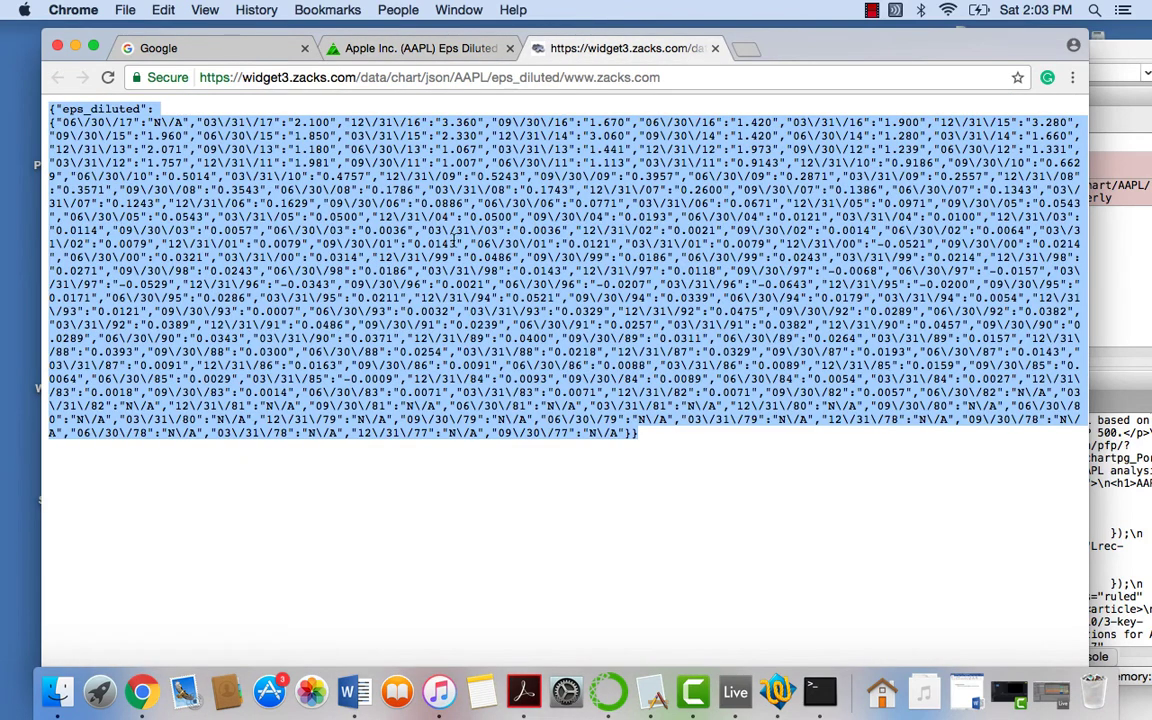
left_click(410, 217)
key("super+a")
left_click(410, 48)
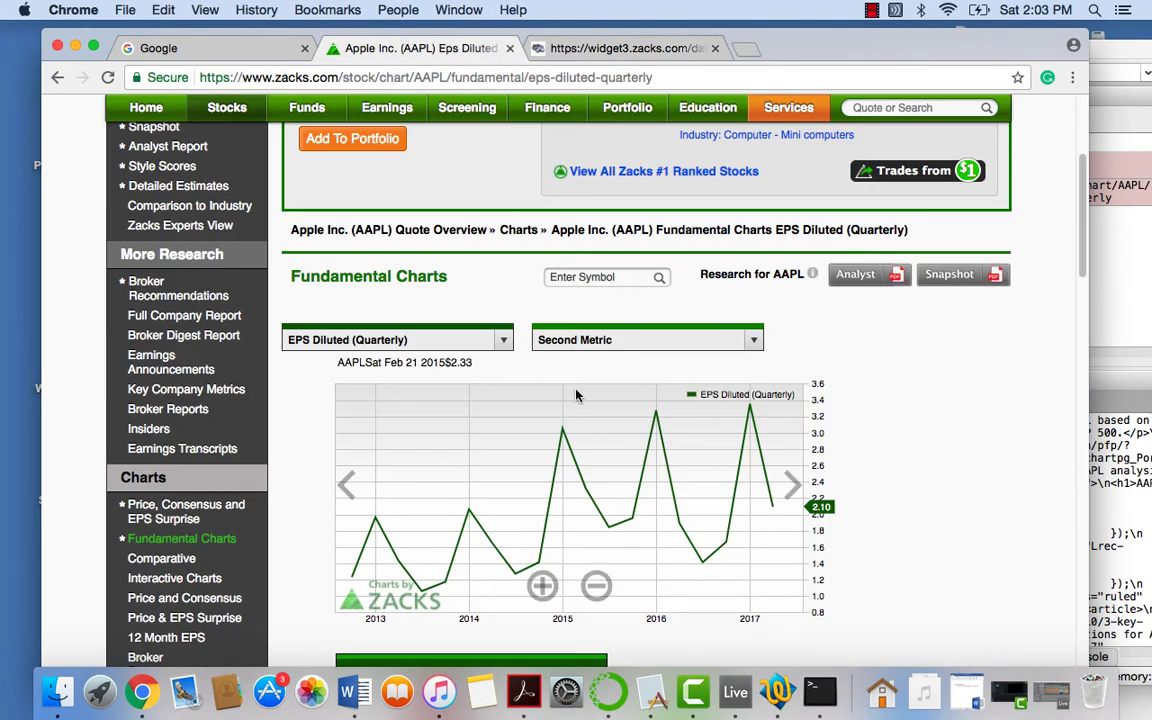
Check the first metric's options on the Fundamental Charts page and go to page 4 of the EPS Diluted (Quarterly) table
scroll(515, 372, "down", 2)
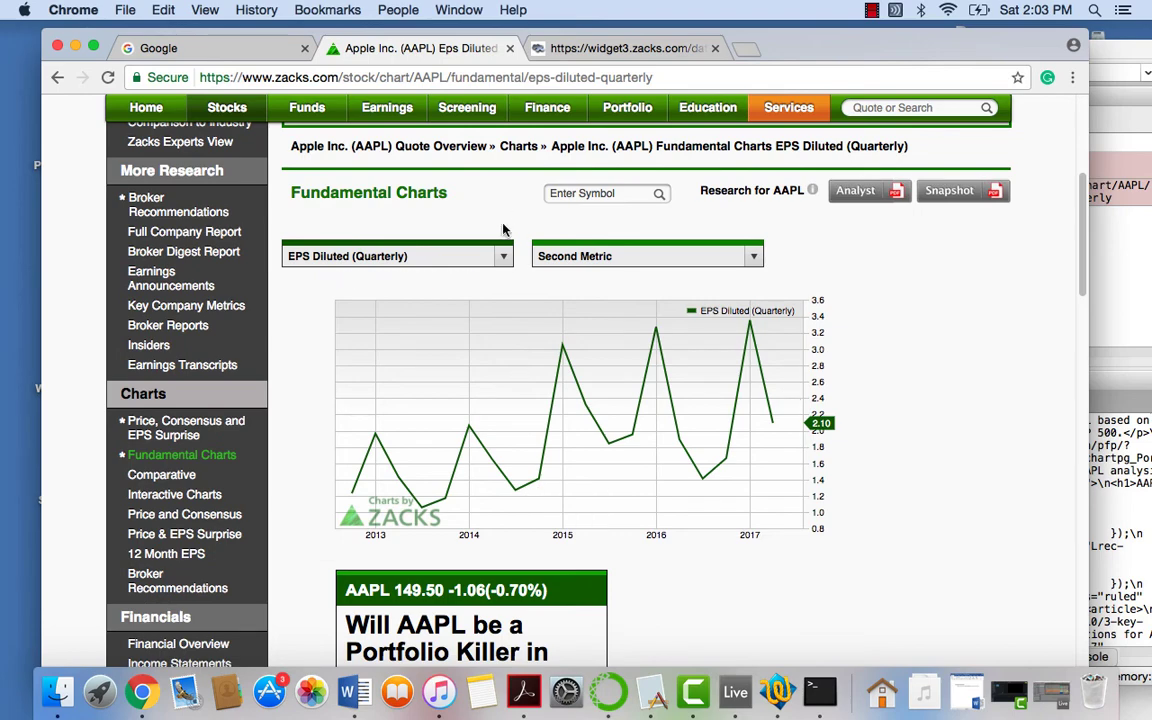
left_click(505, 256)
left_click(507, 253)
scroll(503, 510, "down", 6)
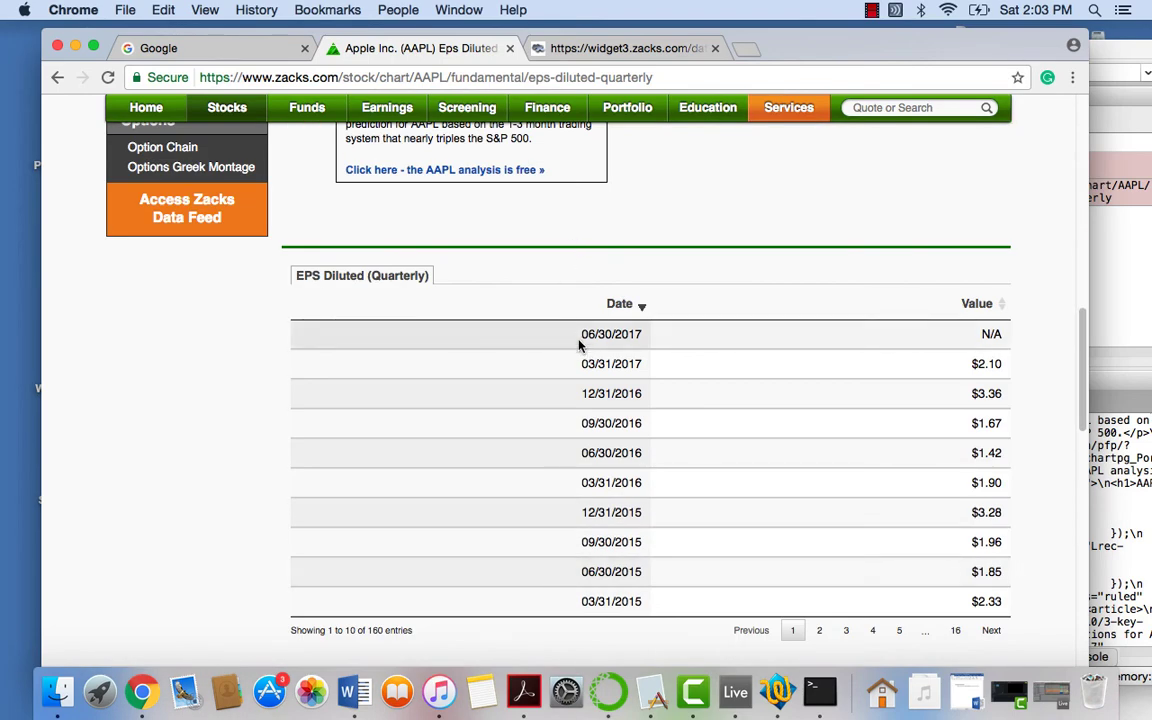
scroll(707, 465, "down", 2)
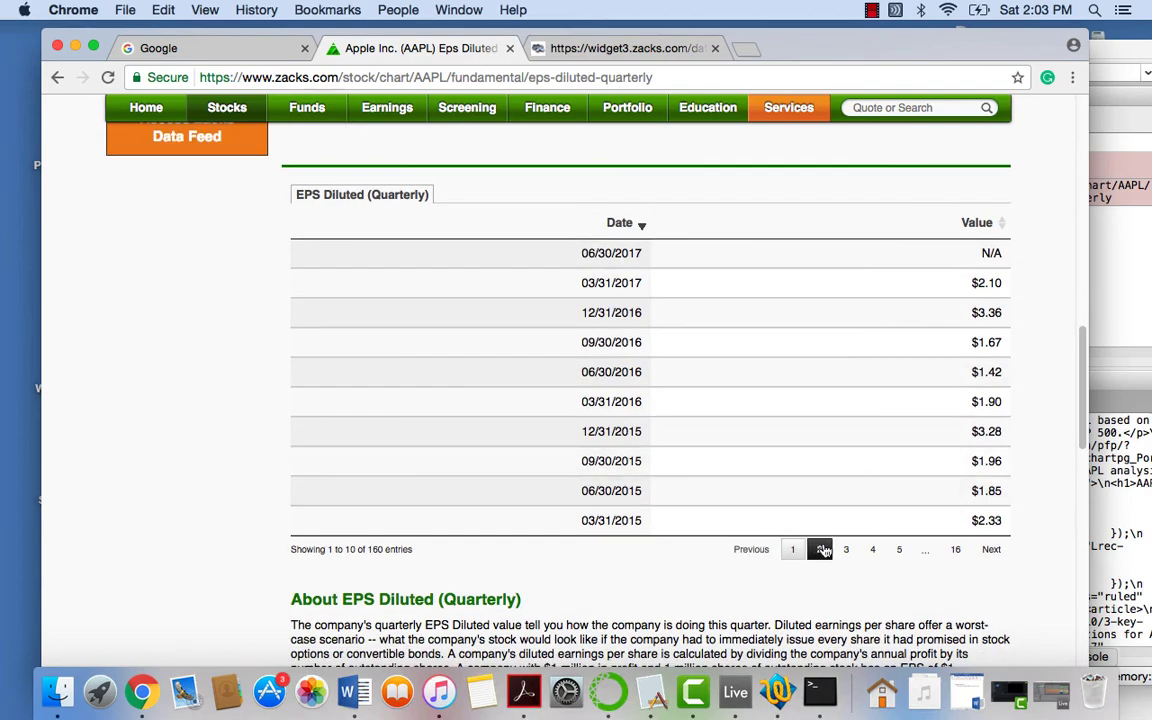
left_click(872, 550)
scroll(861, 560, "up", 10)
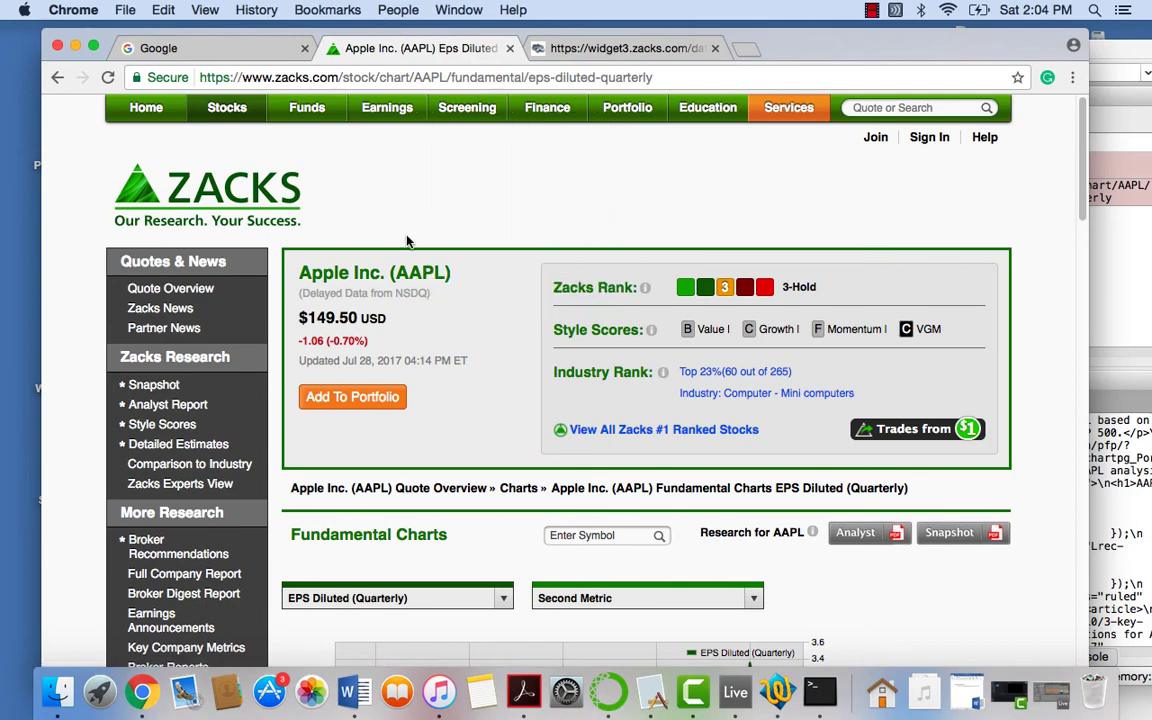
Review the rows on page 4 of the EPS table and open the list of Second Metric options for the chart
scroll(407, 241, "down", 4)
scroll(407, 241, "down", 6)
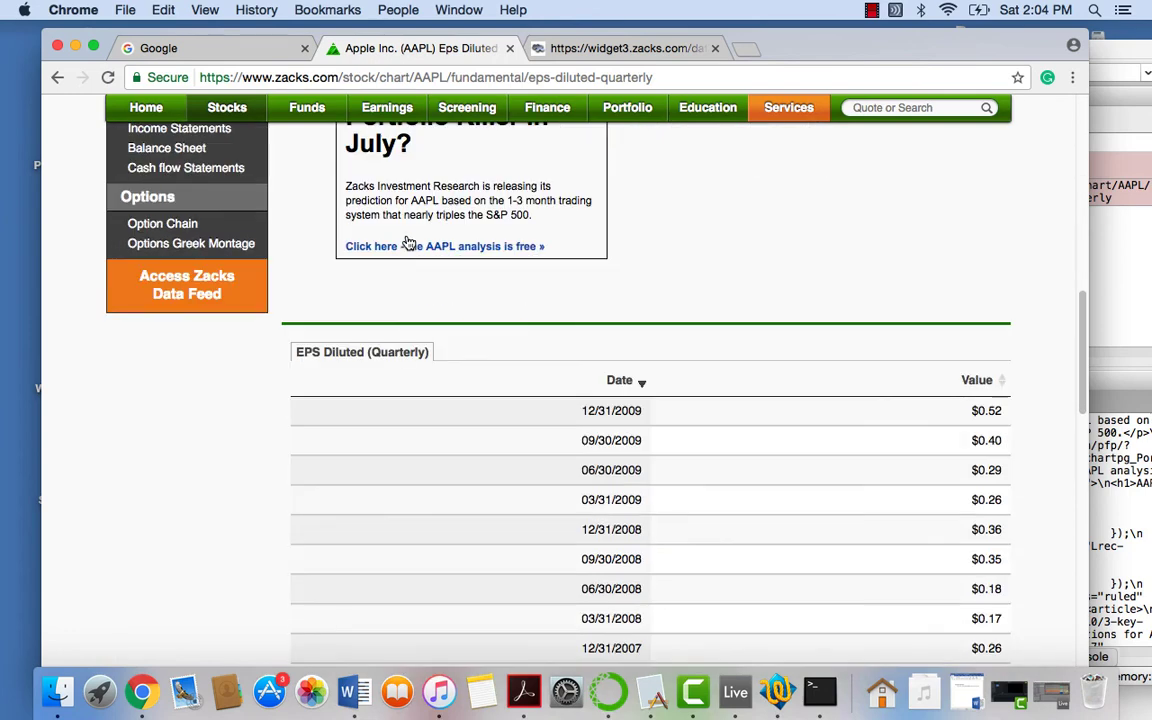
scroll(407, 241, "down", 1)
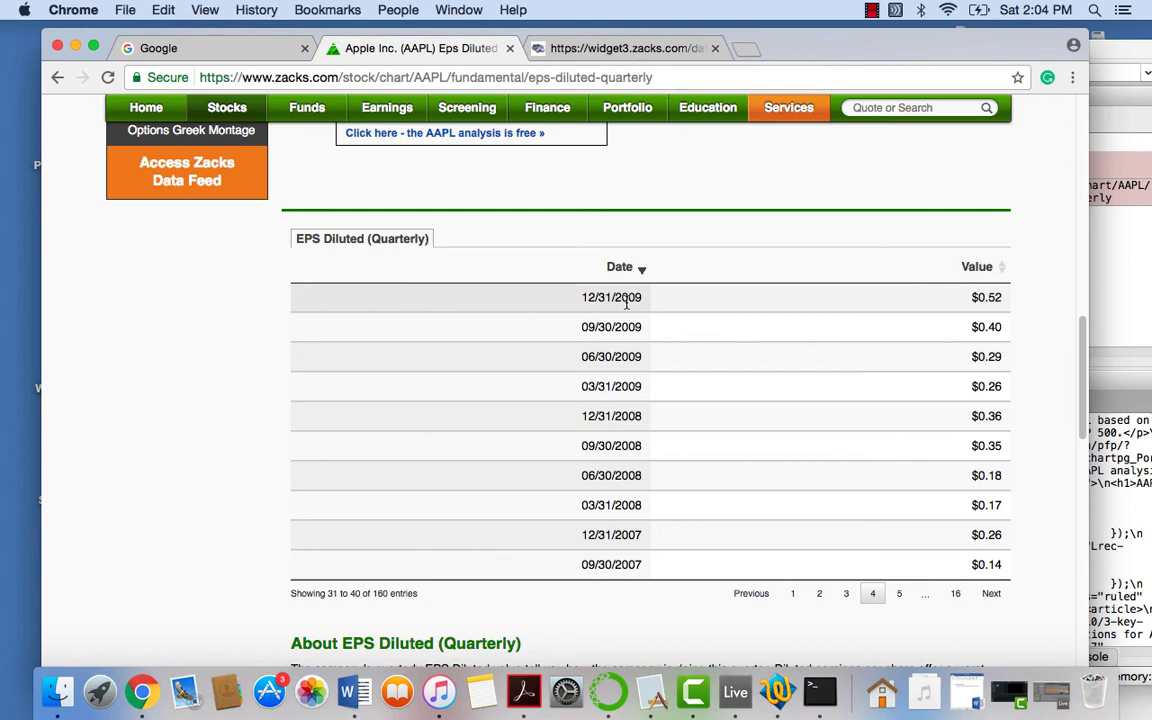
scroll(575, 320, "up", 3)
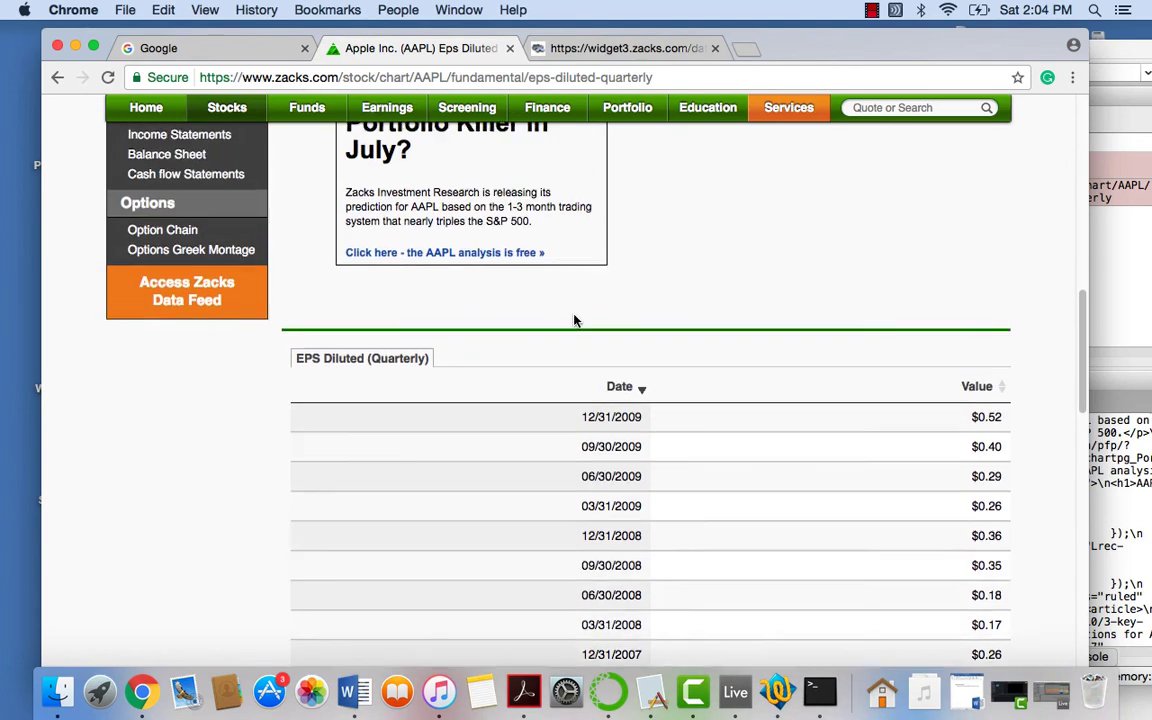
scroll(575, 320, "up", 10)
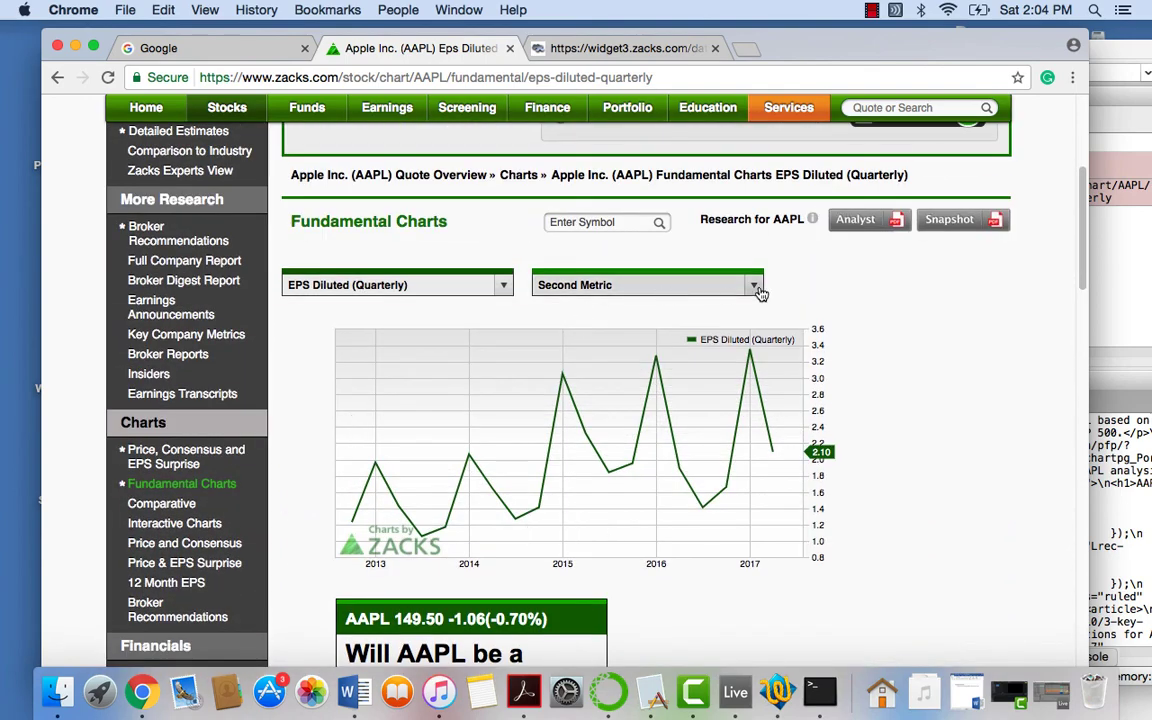
left_click(757, 289)
scroll(790, 249, "down", 6)
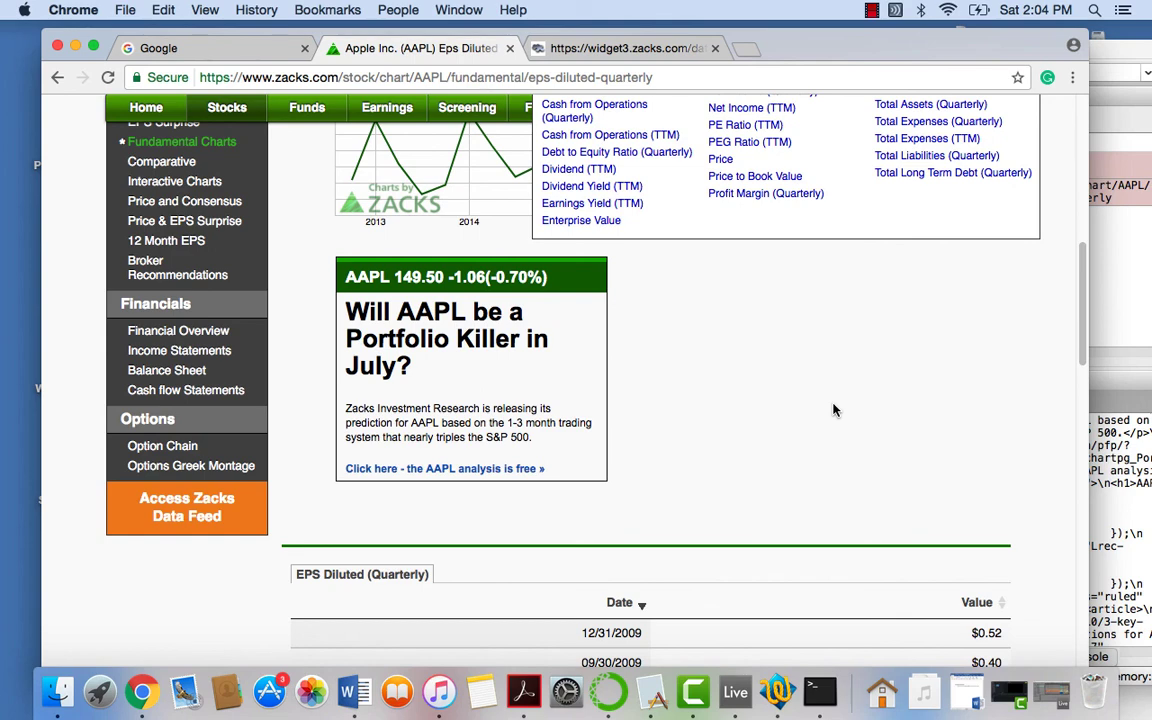